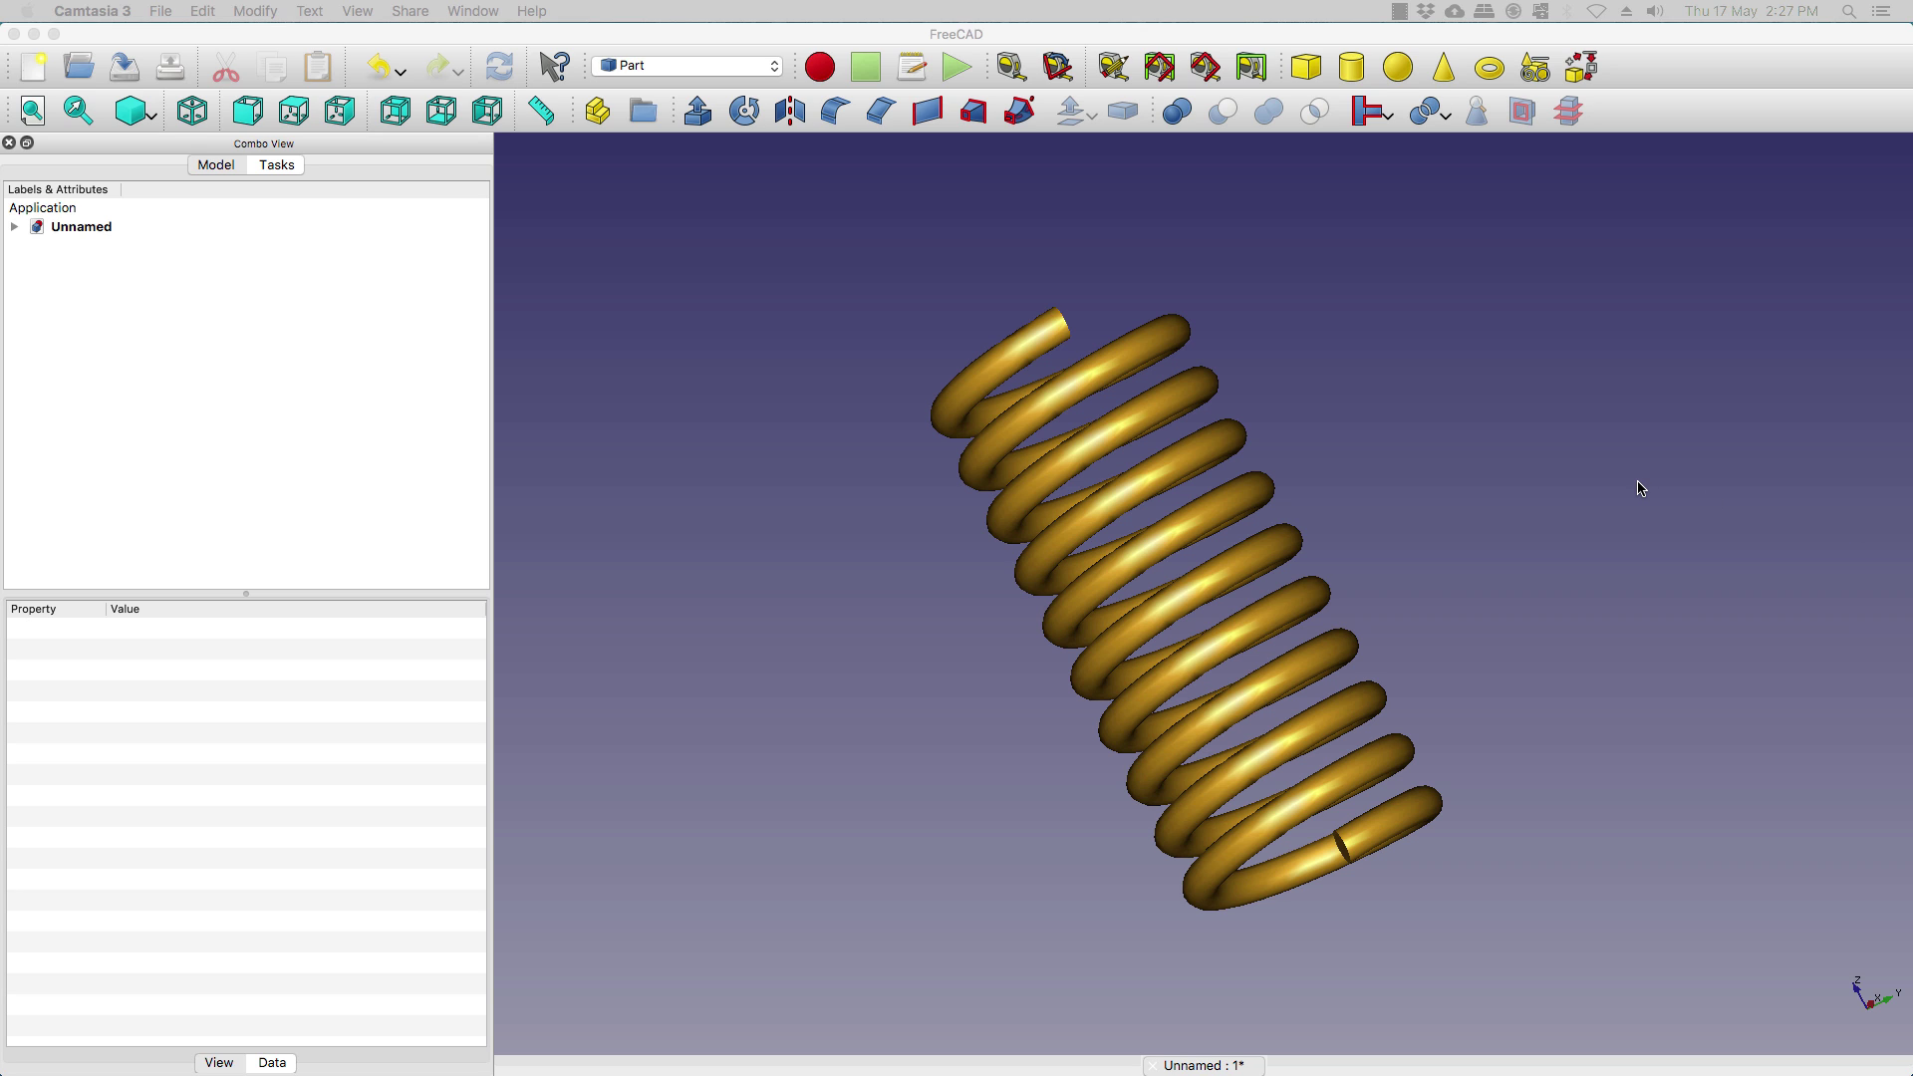
- Bring FreeCAD to the front and orbit the finished brass spring to inspect it
left_click(1549, 484)
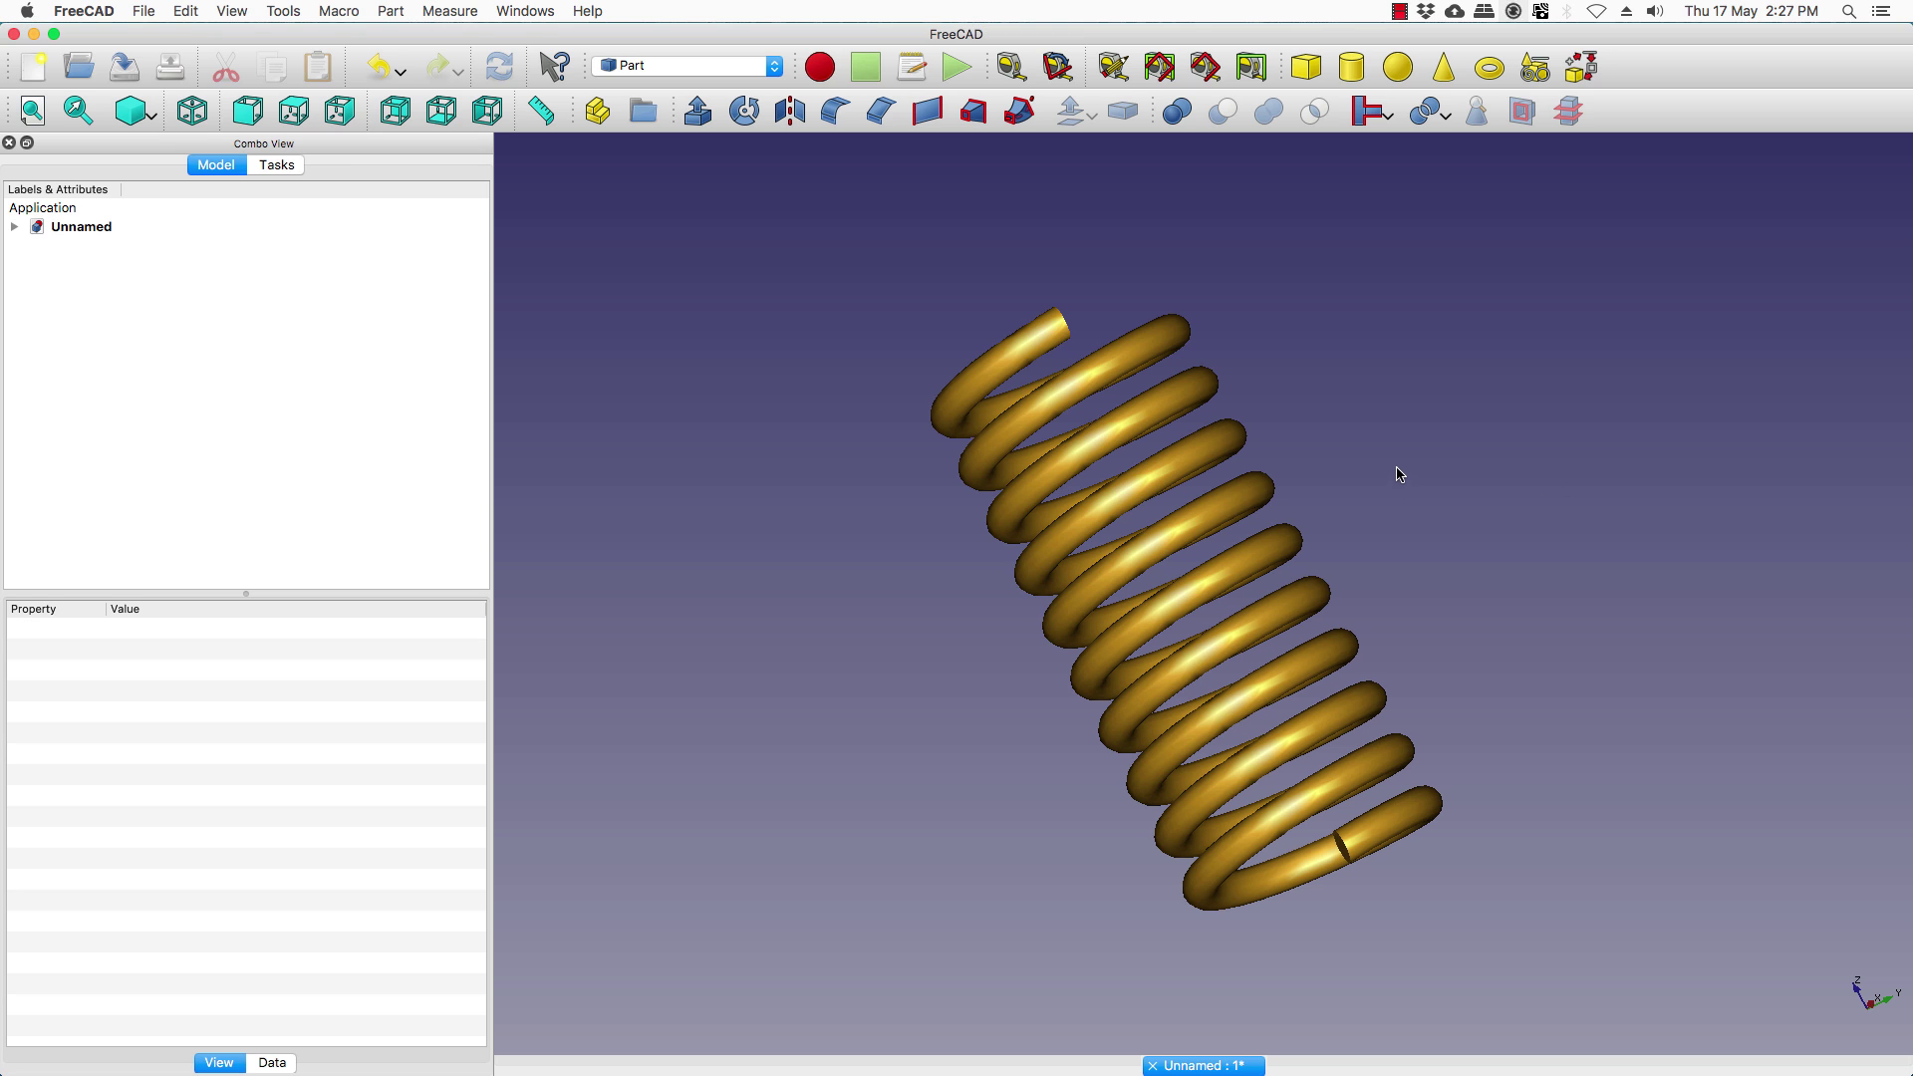
middle_click_drag(1414, 488, 1491, 504)
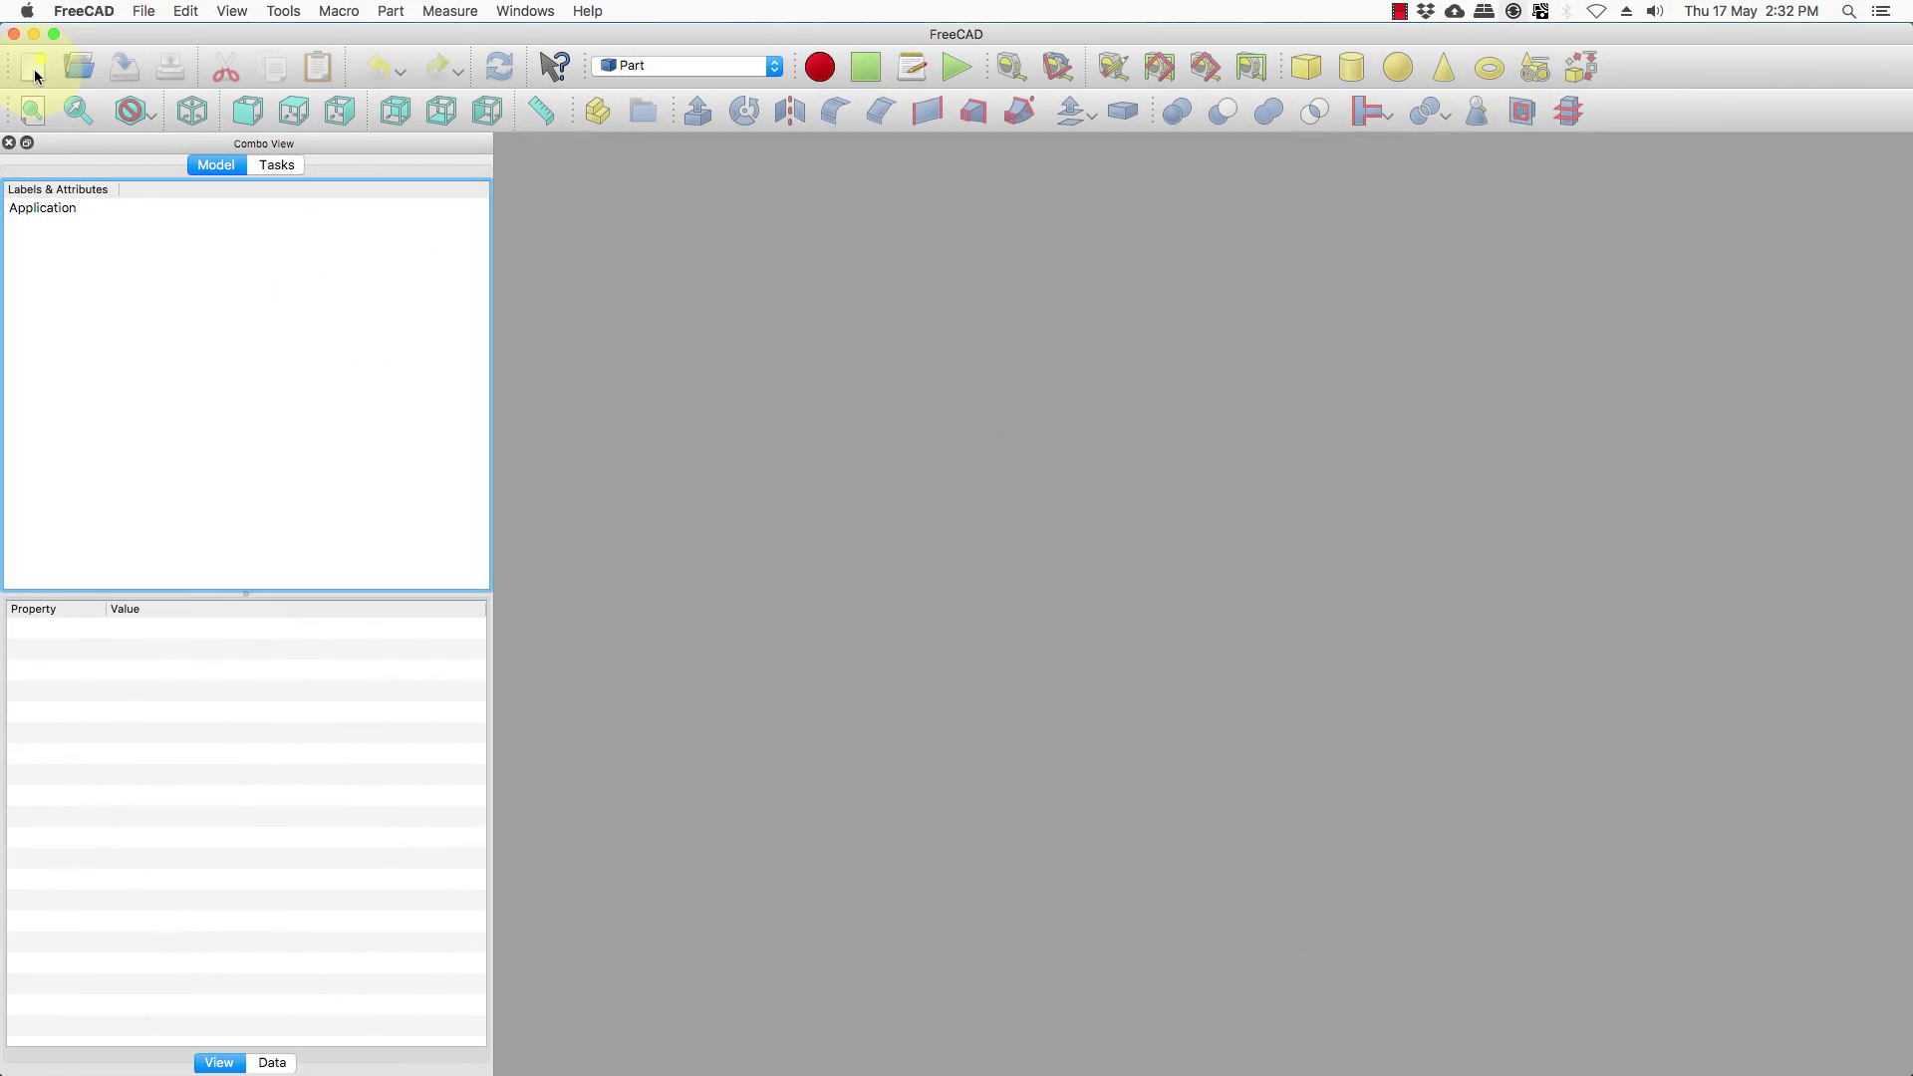
left_click(36, 74)
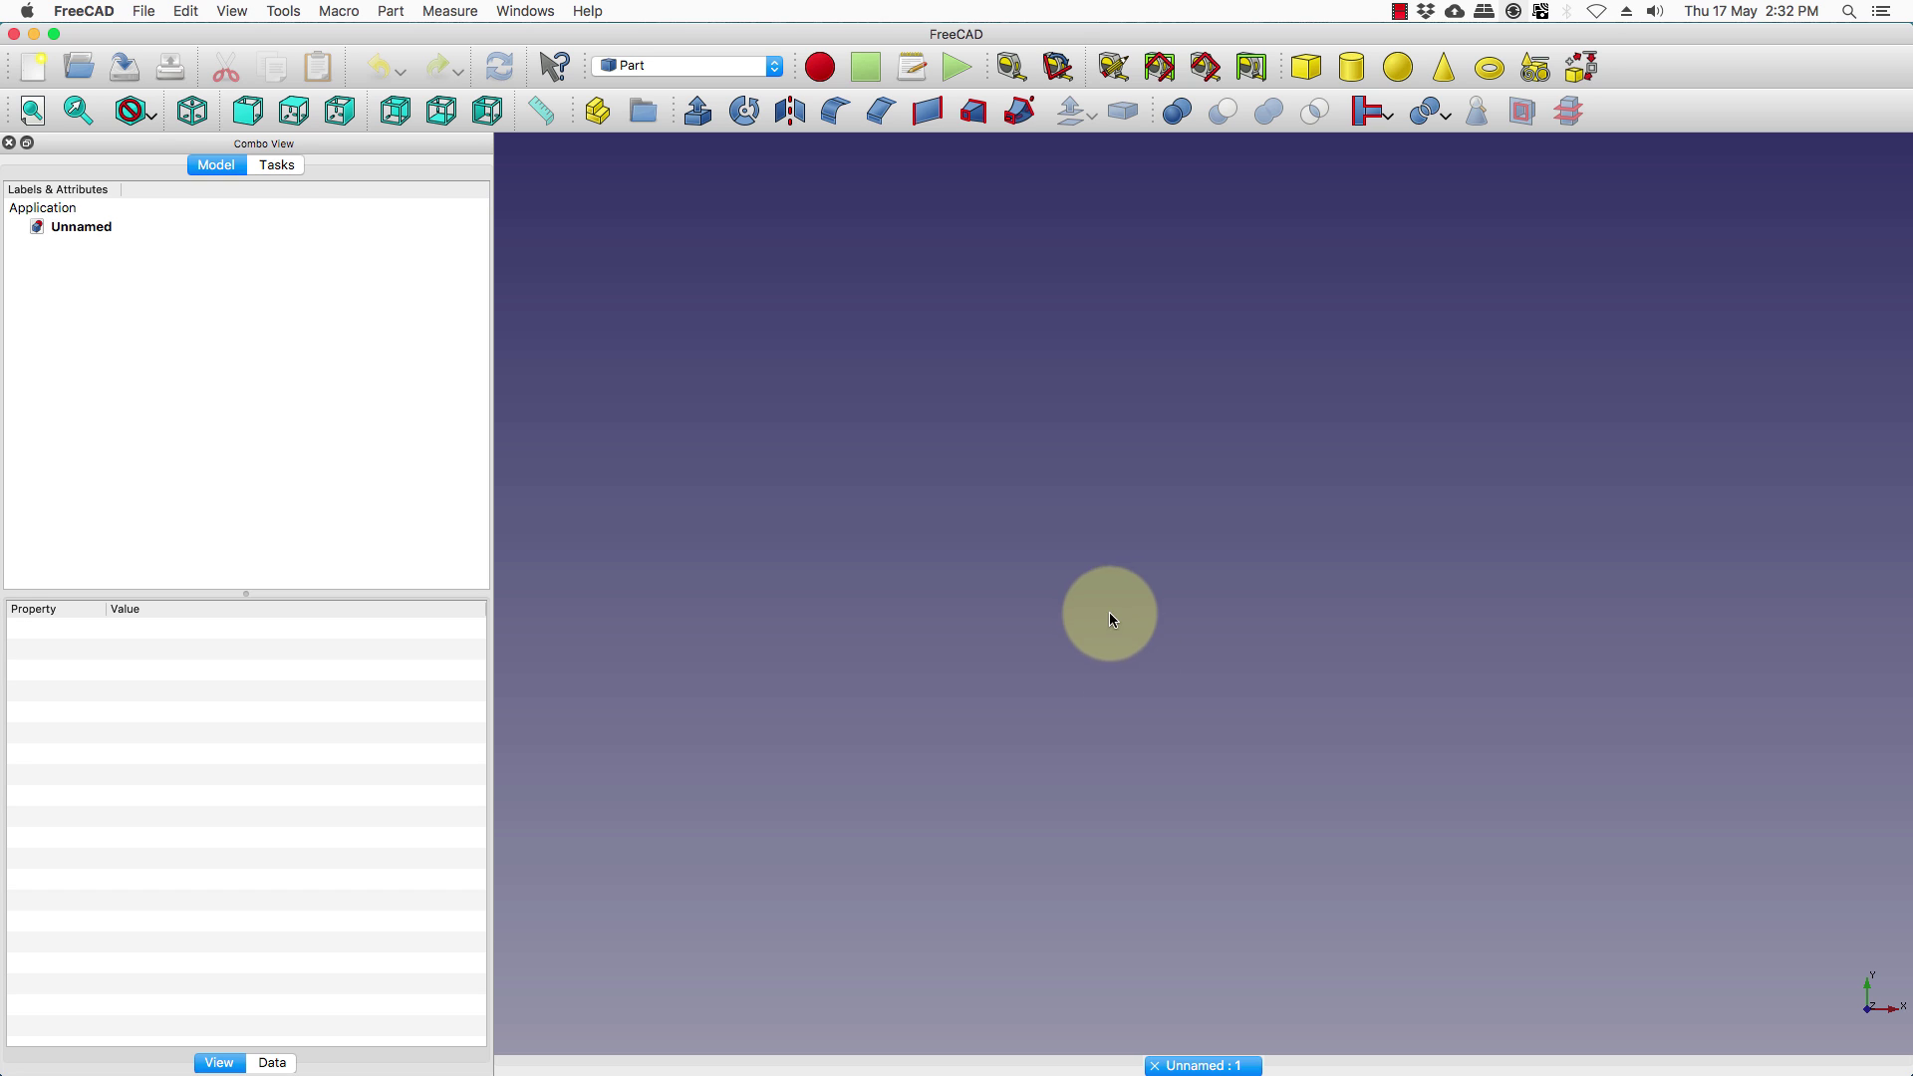
left_click(677, 64)
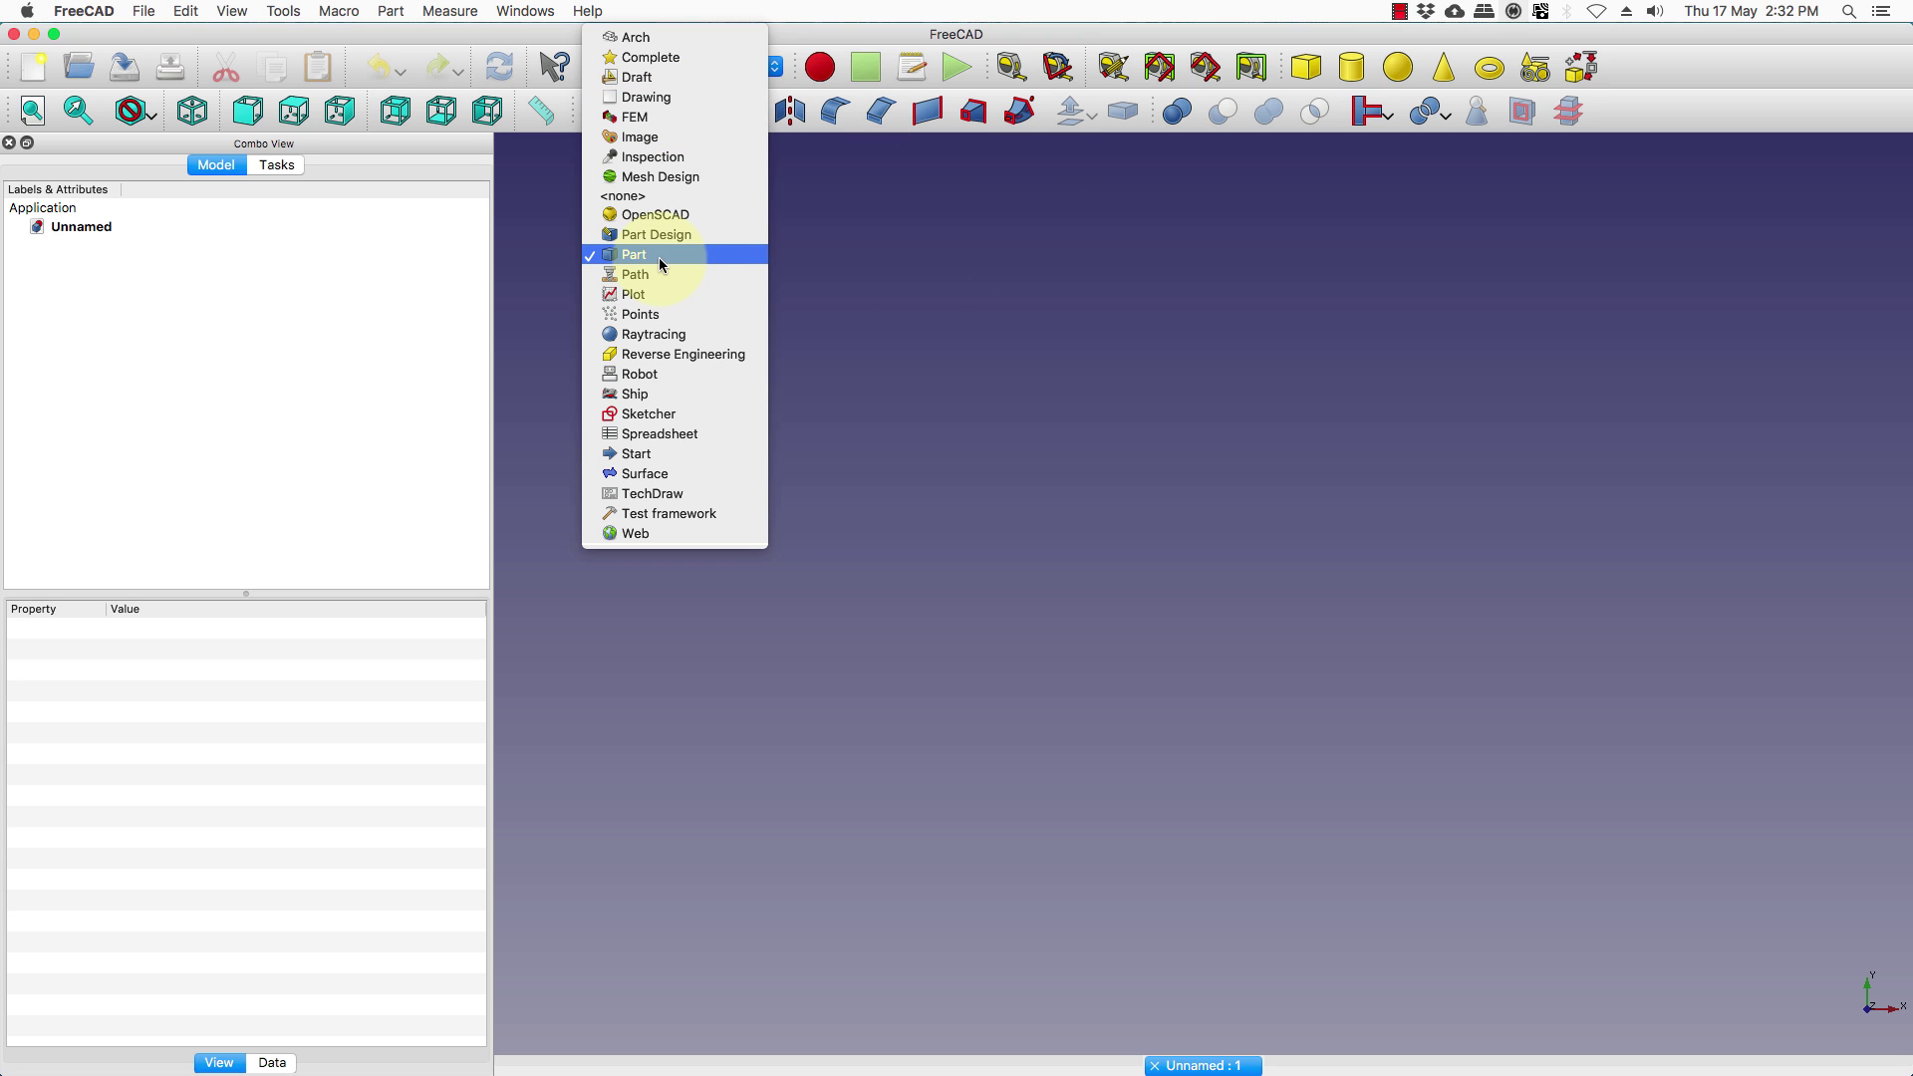
left_click(1210, 275)
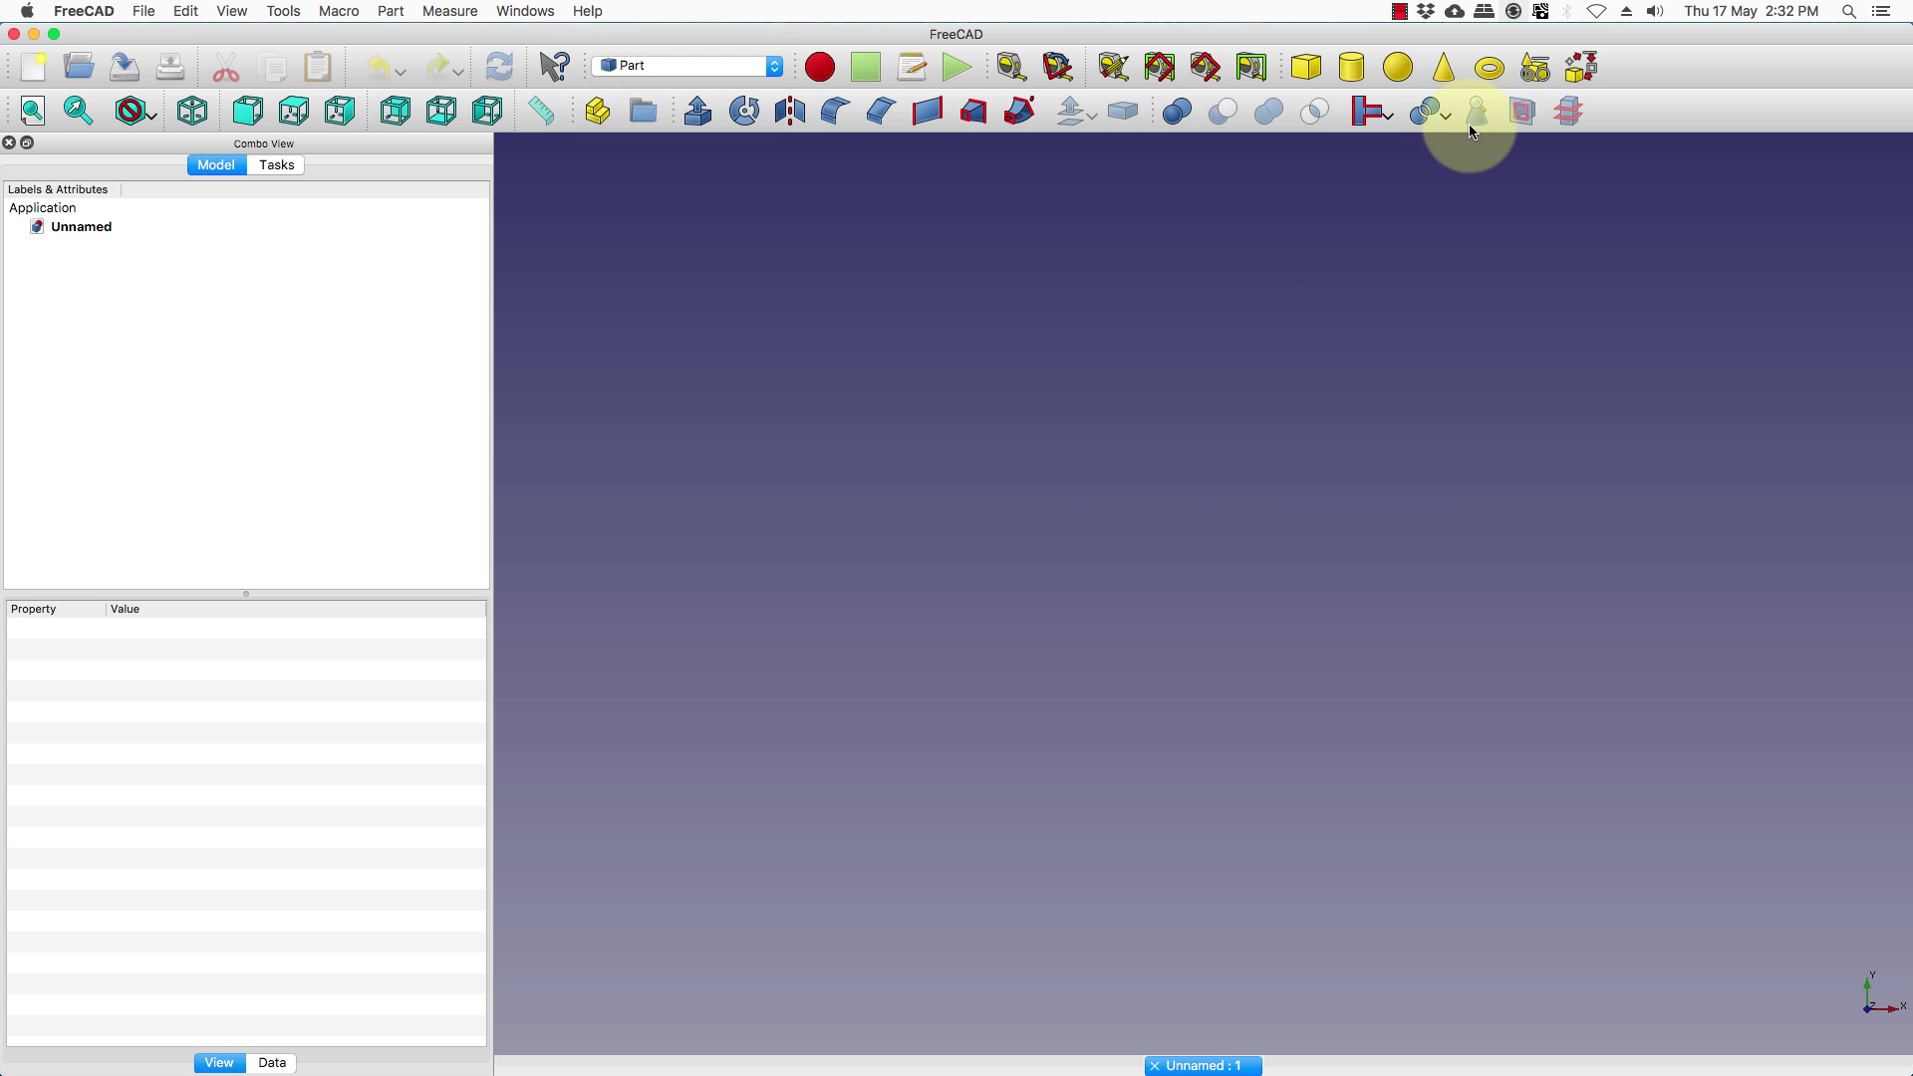
- Create a Helix primitive with 5 mm pitch, 50 mm height and 10 mm radius, viewed isometrically
left_click(1535, 67)
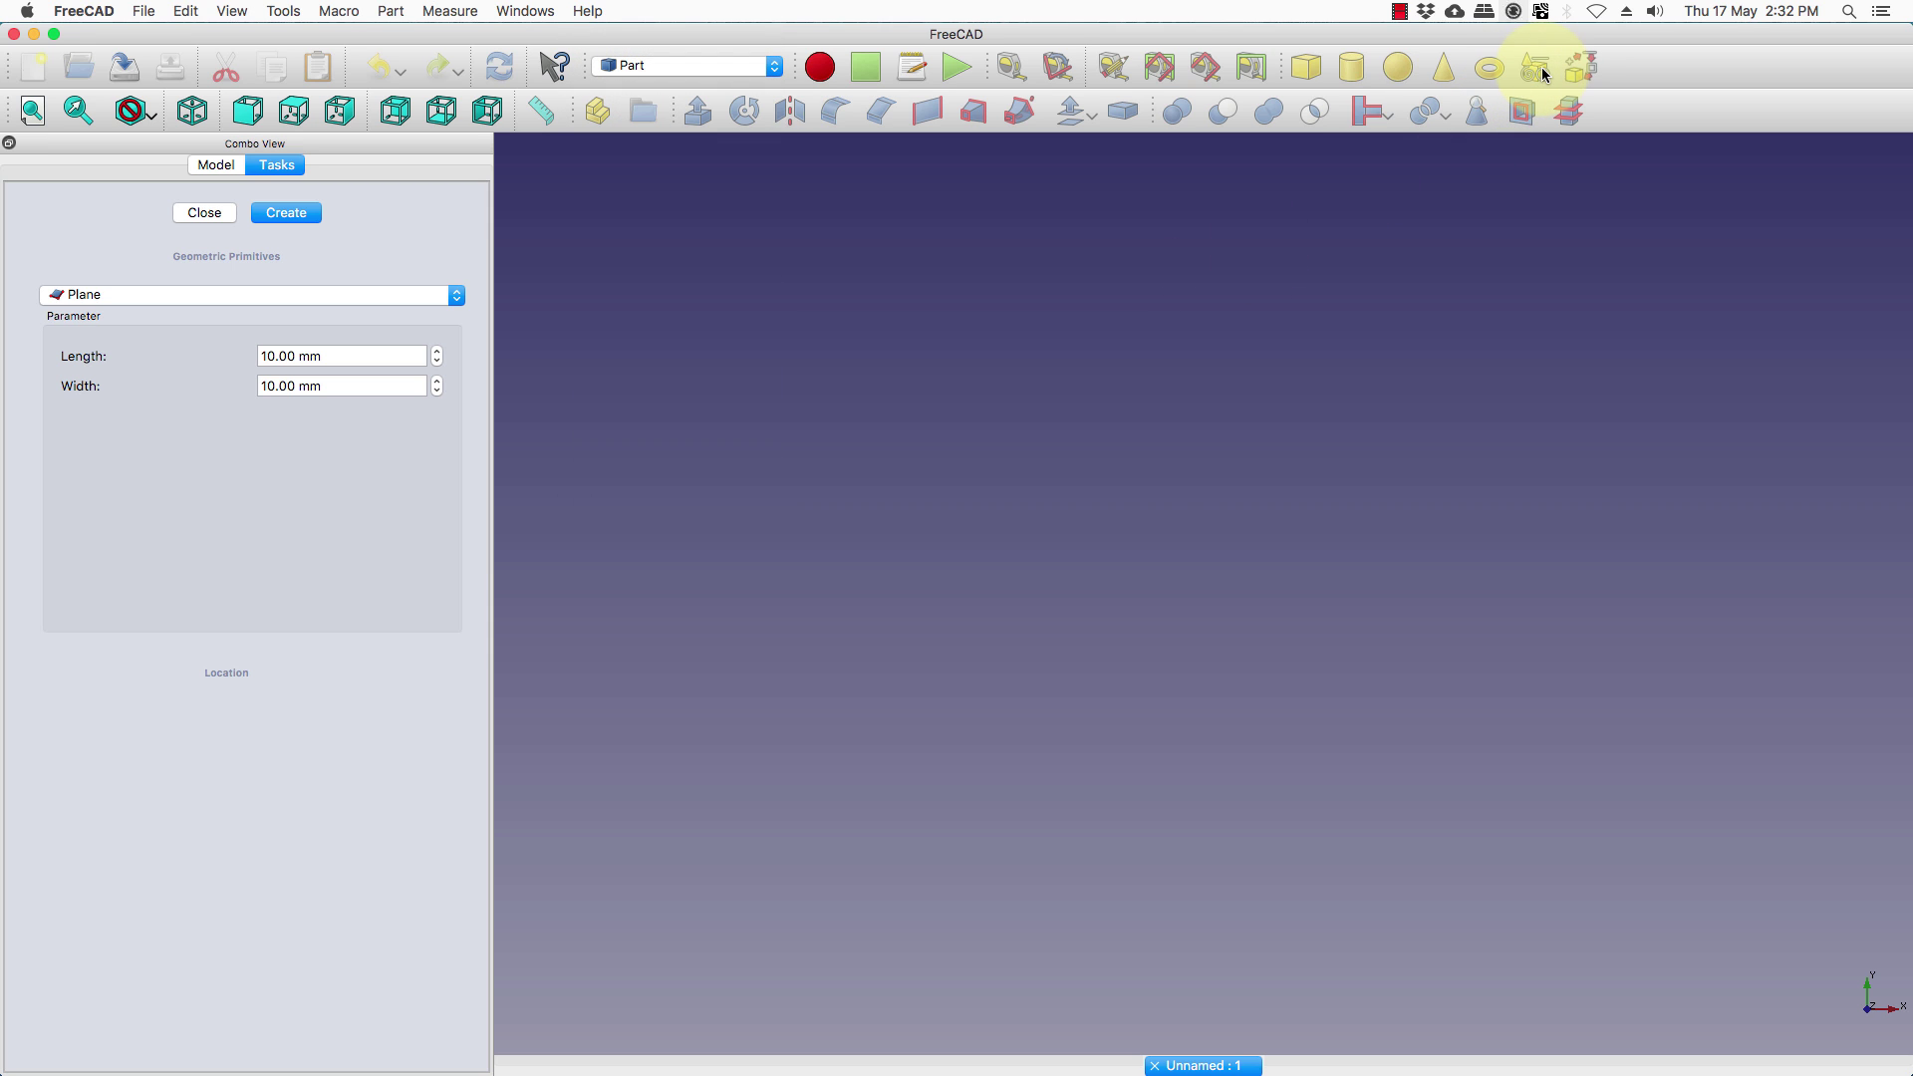
left_click(105, 295)
left_click(84, 478)
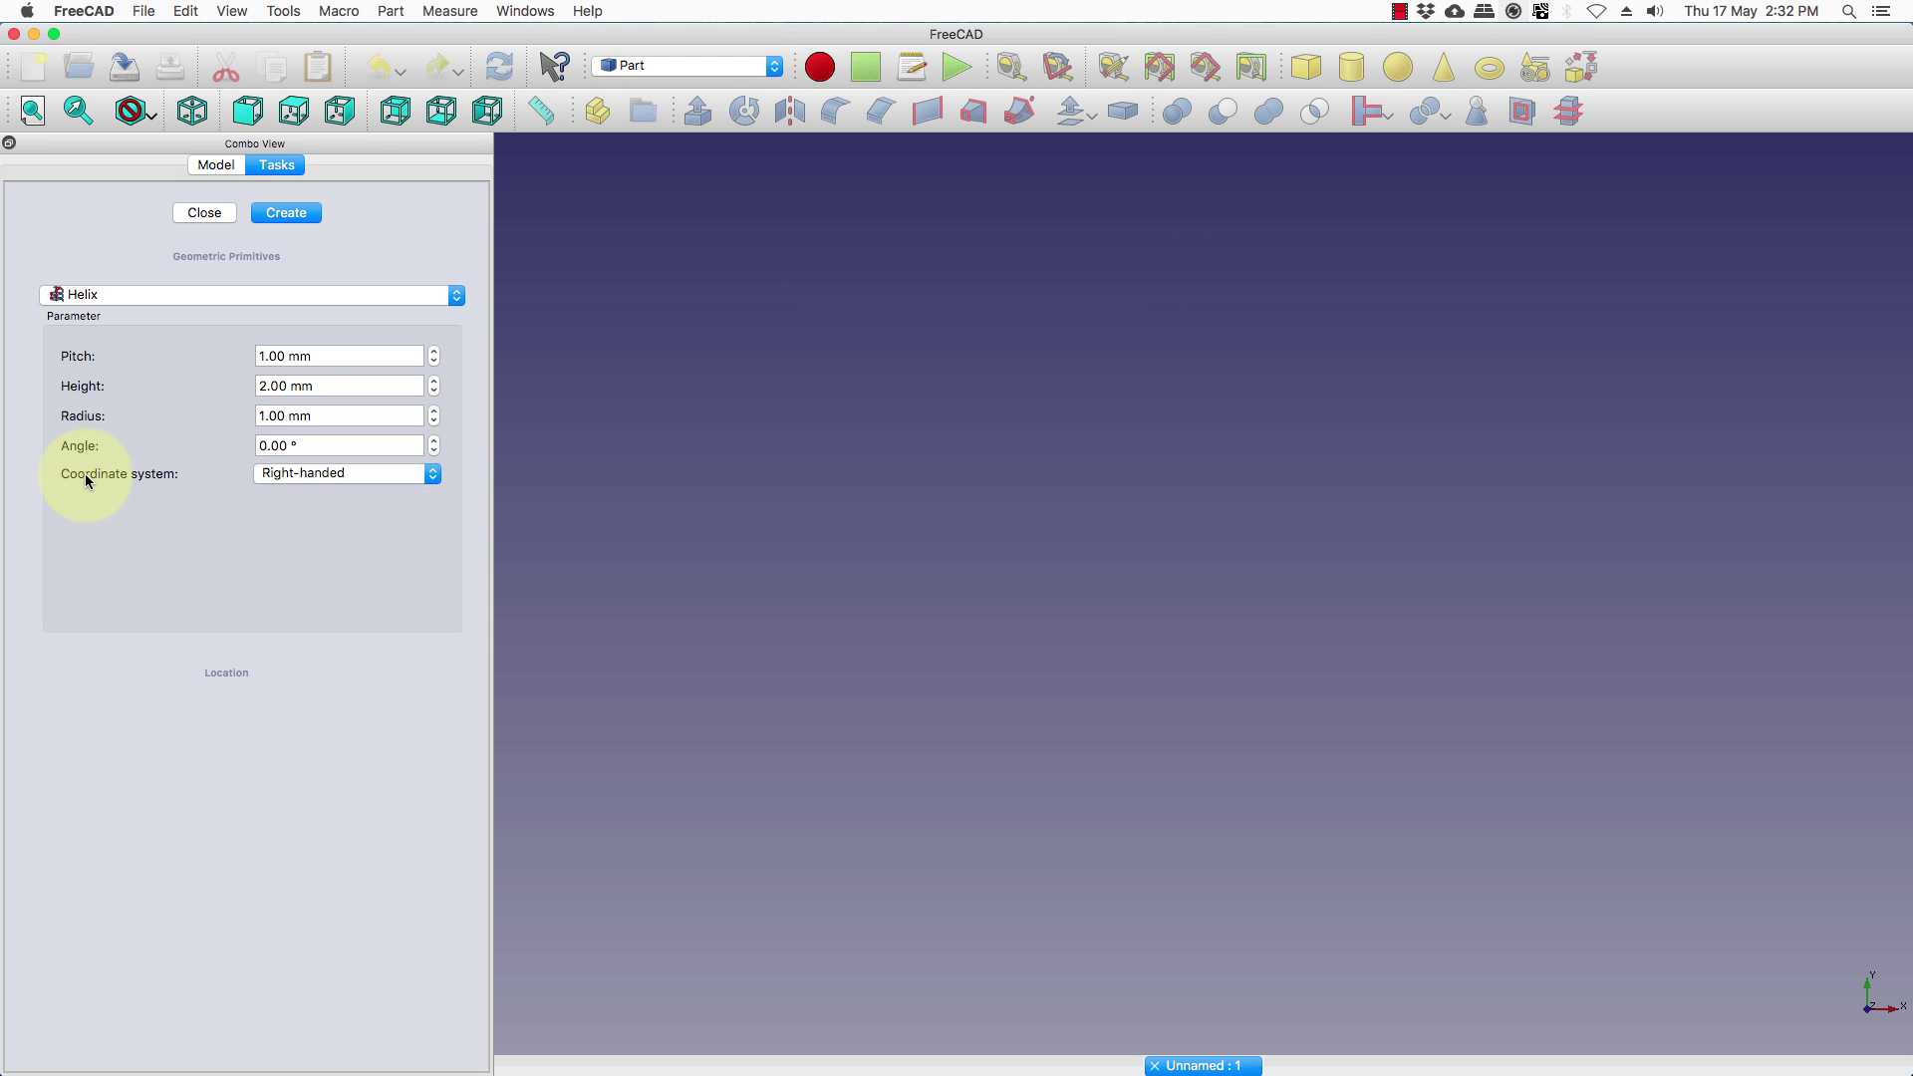
double_click(284, 356)
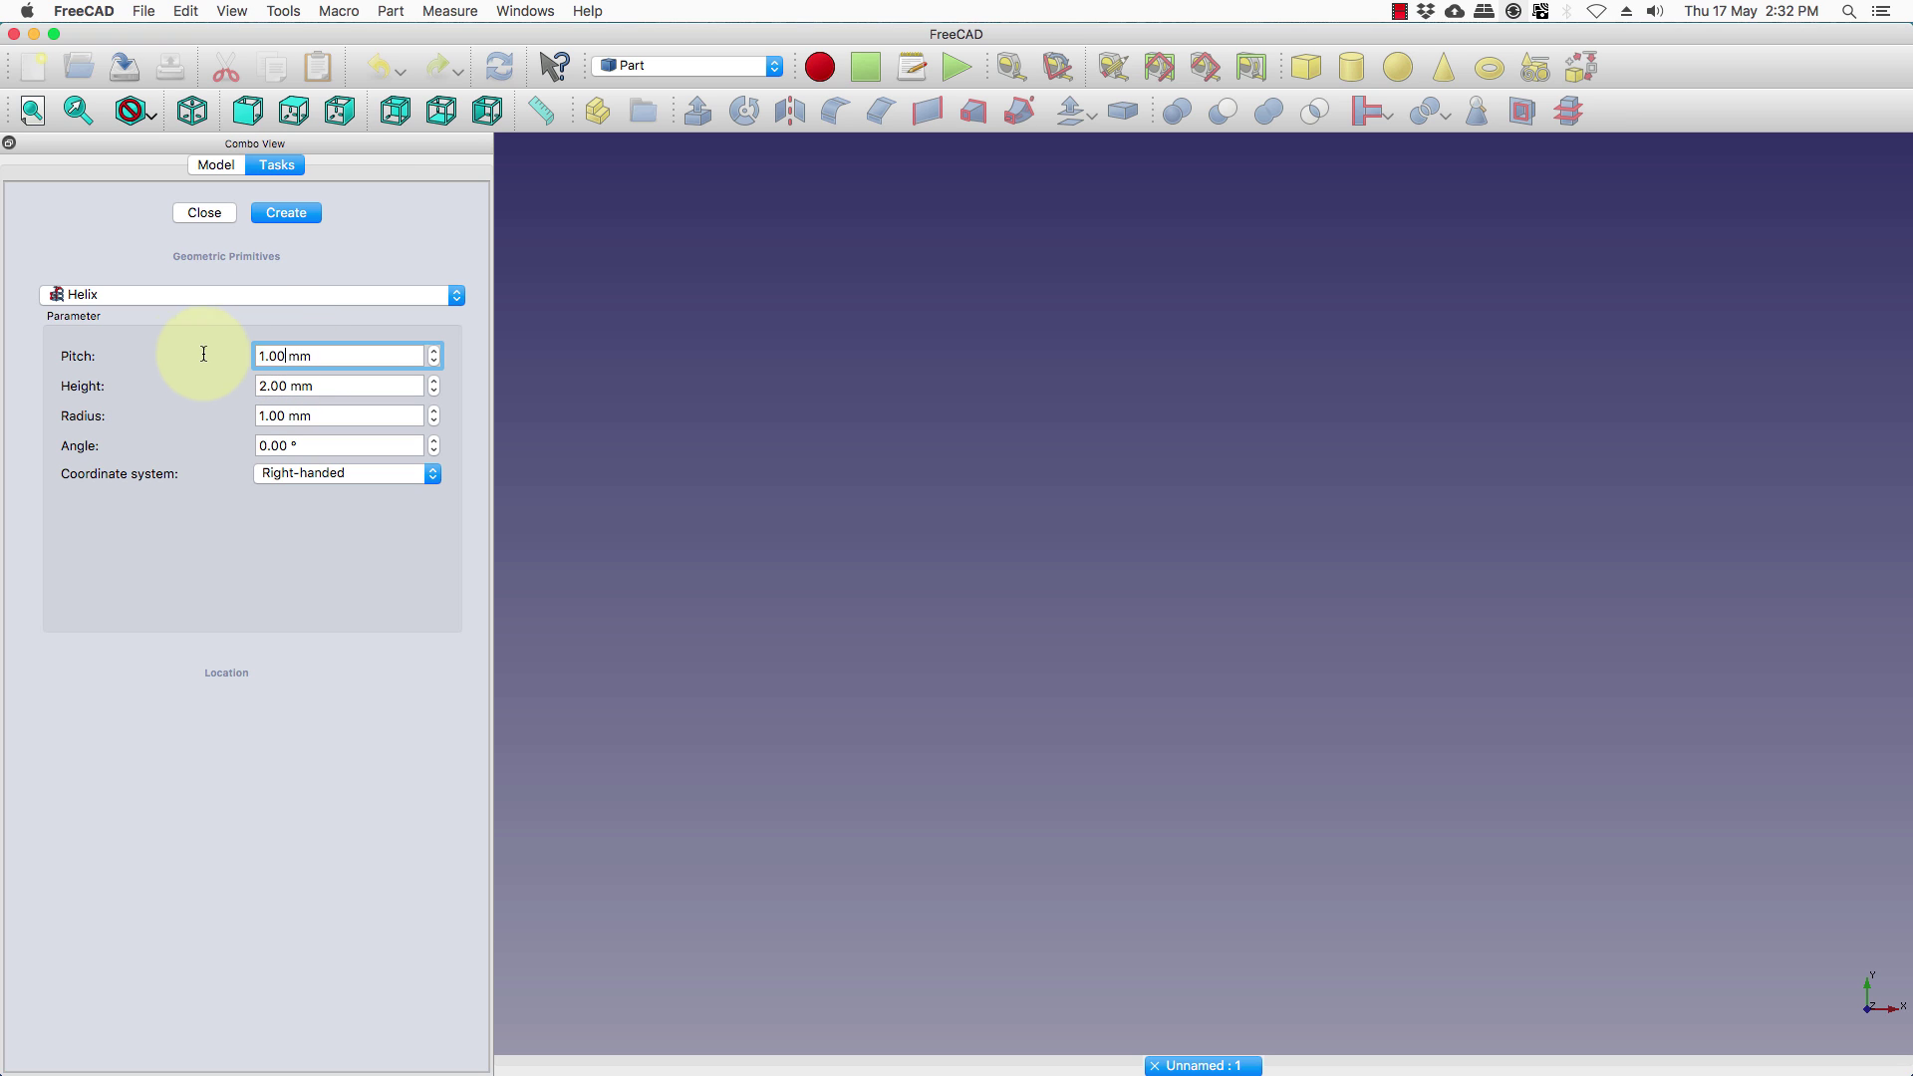
type("5")
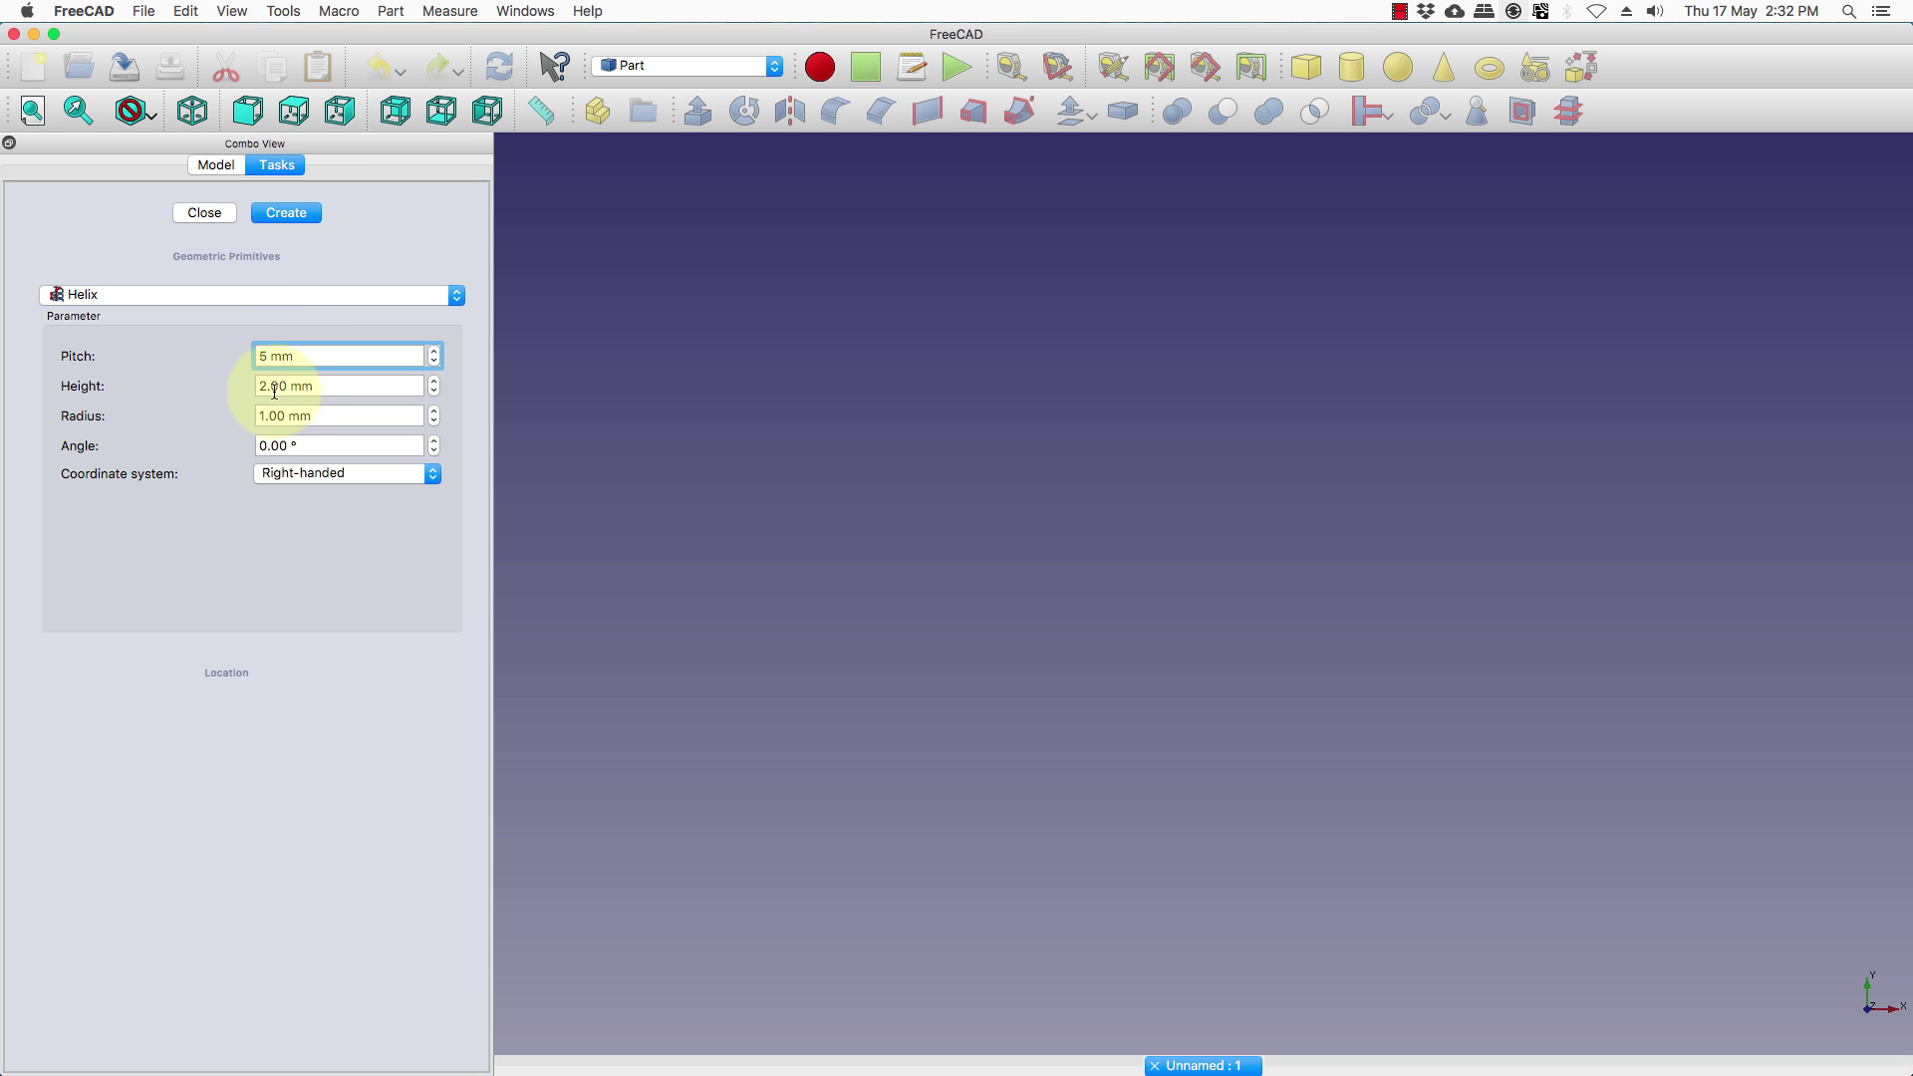
double_click(243, 386)
type("50")
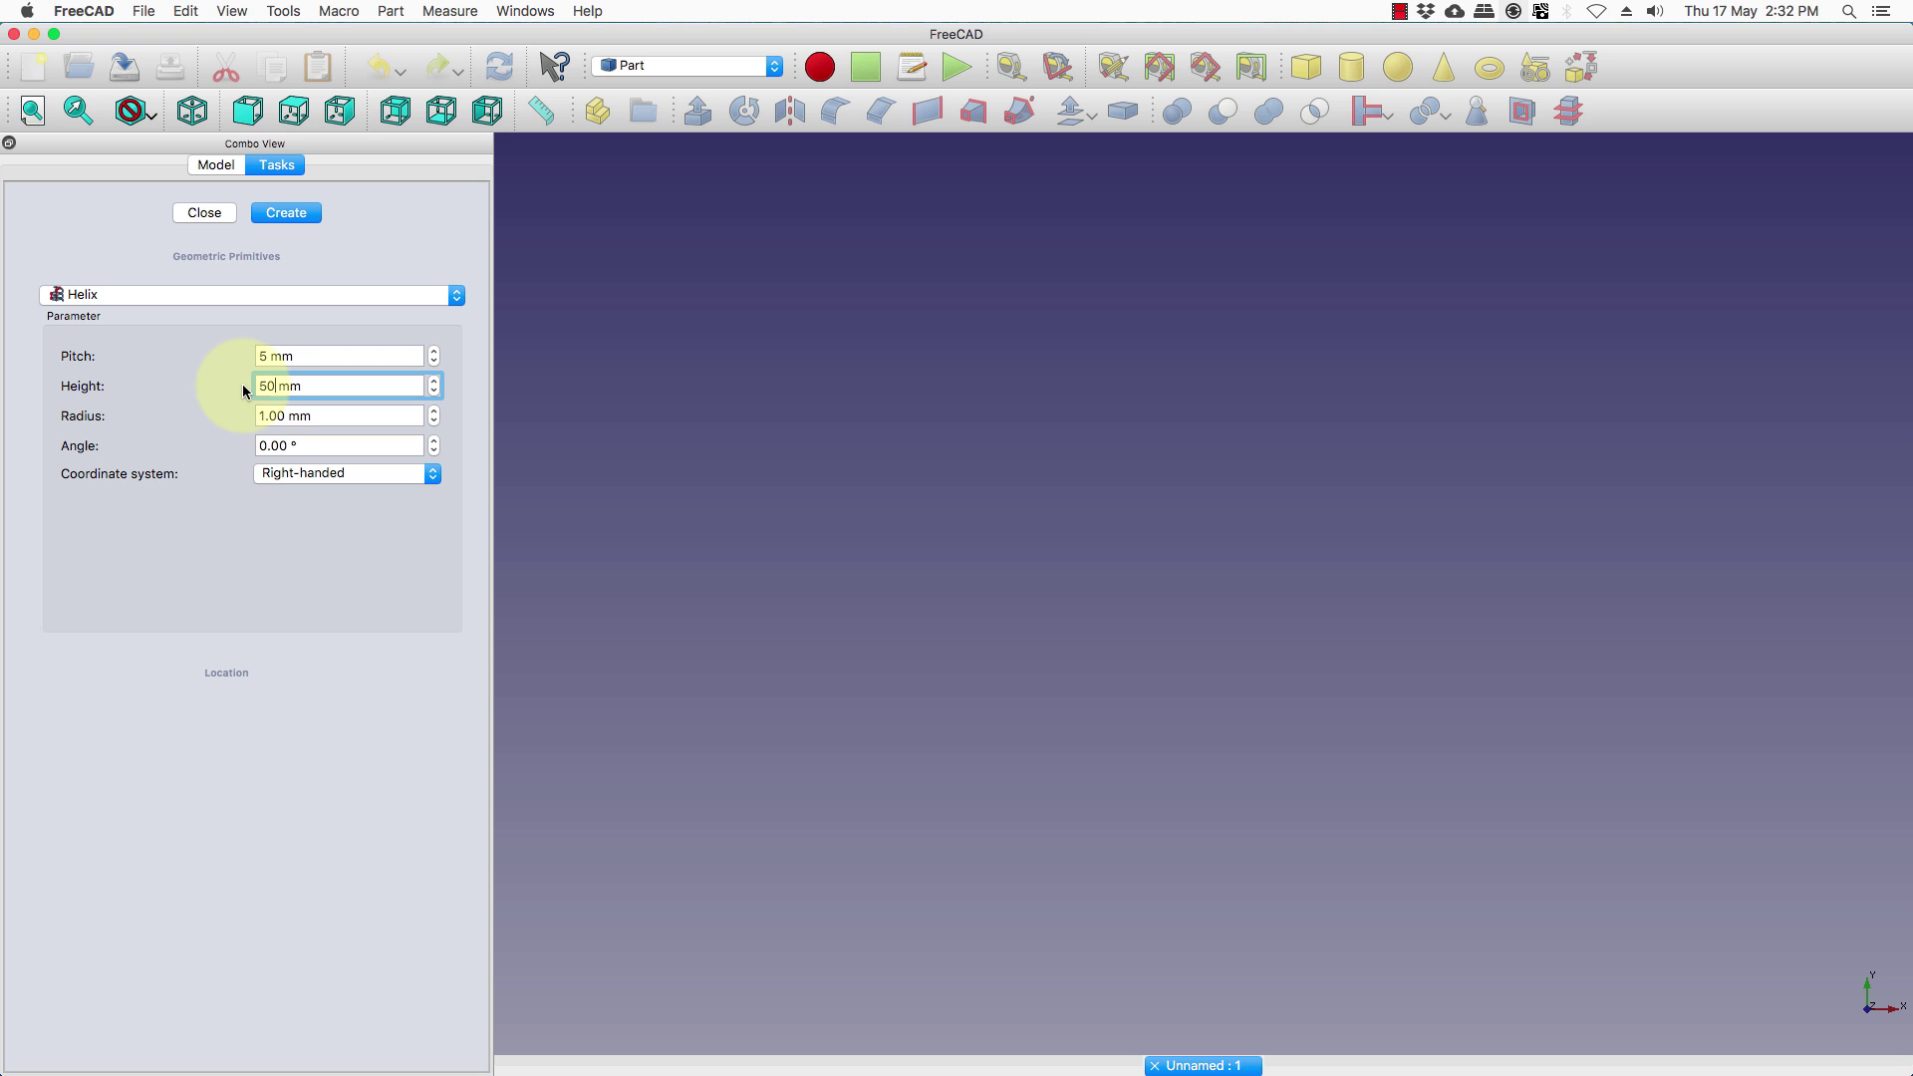
double_click(240, 416)
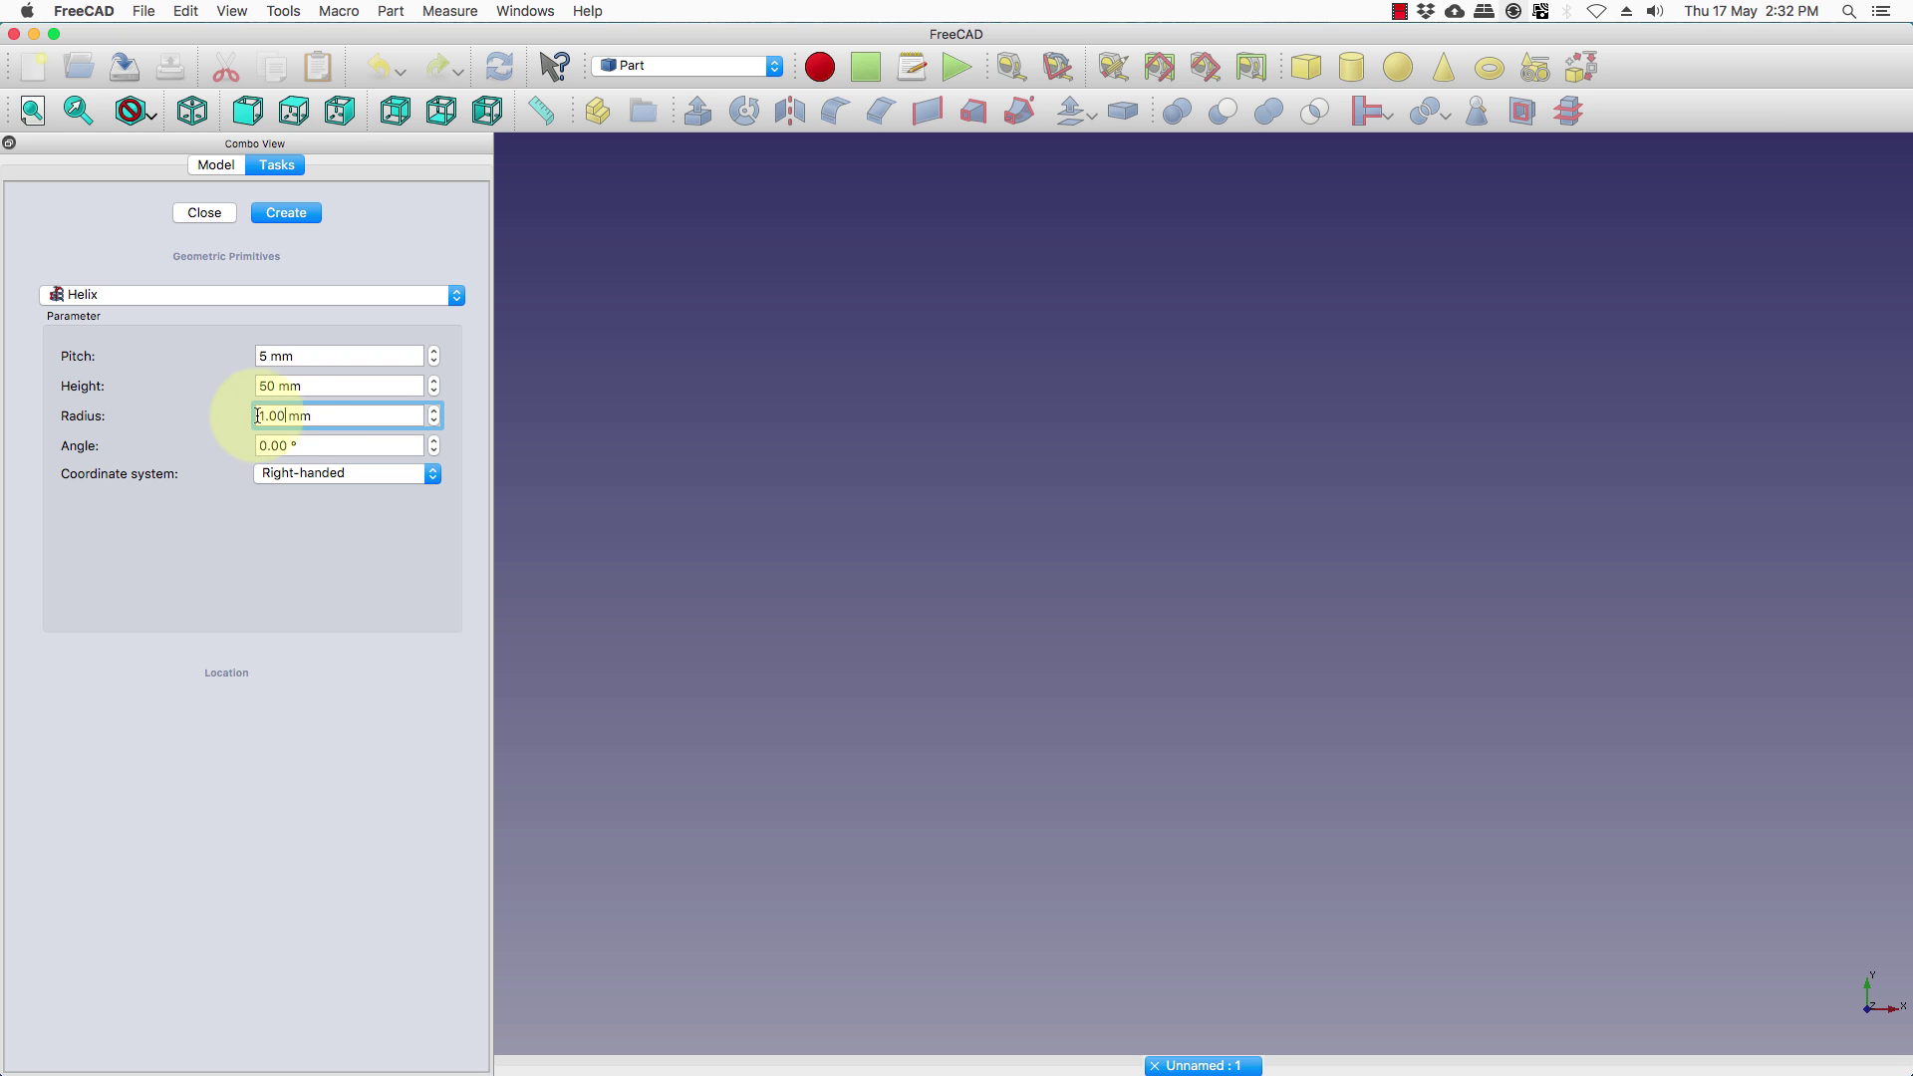
type("10")
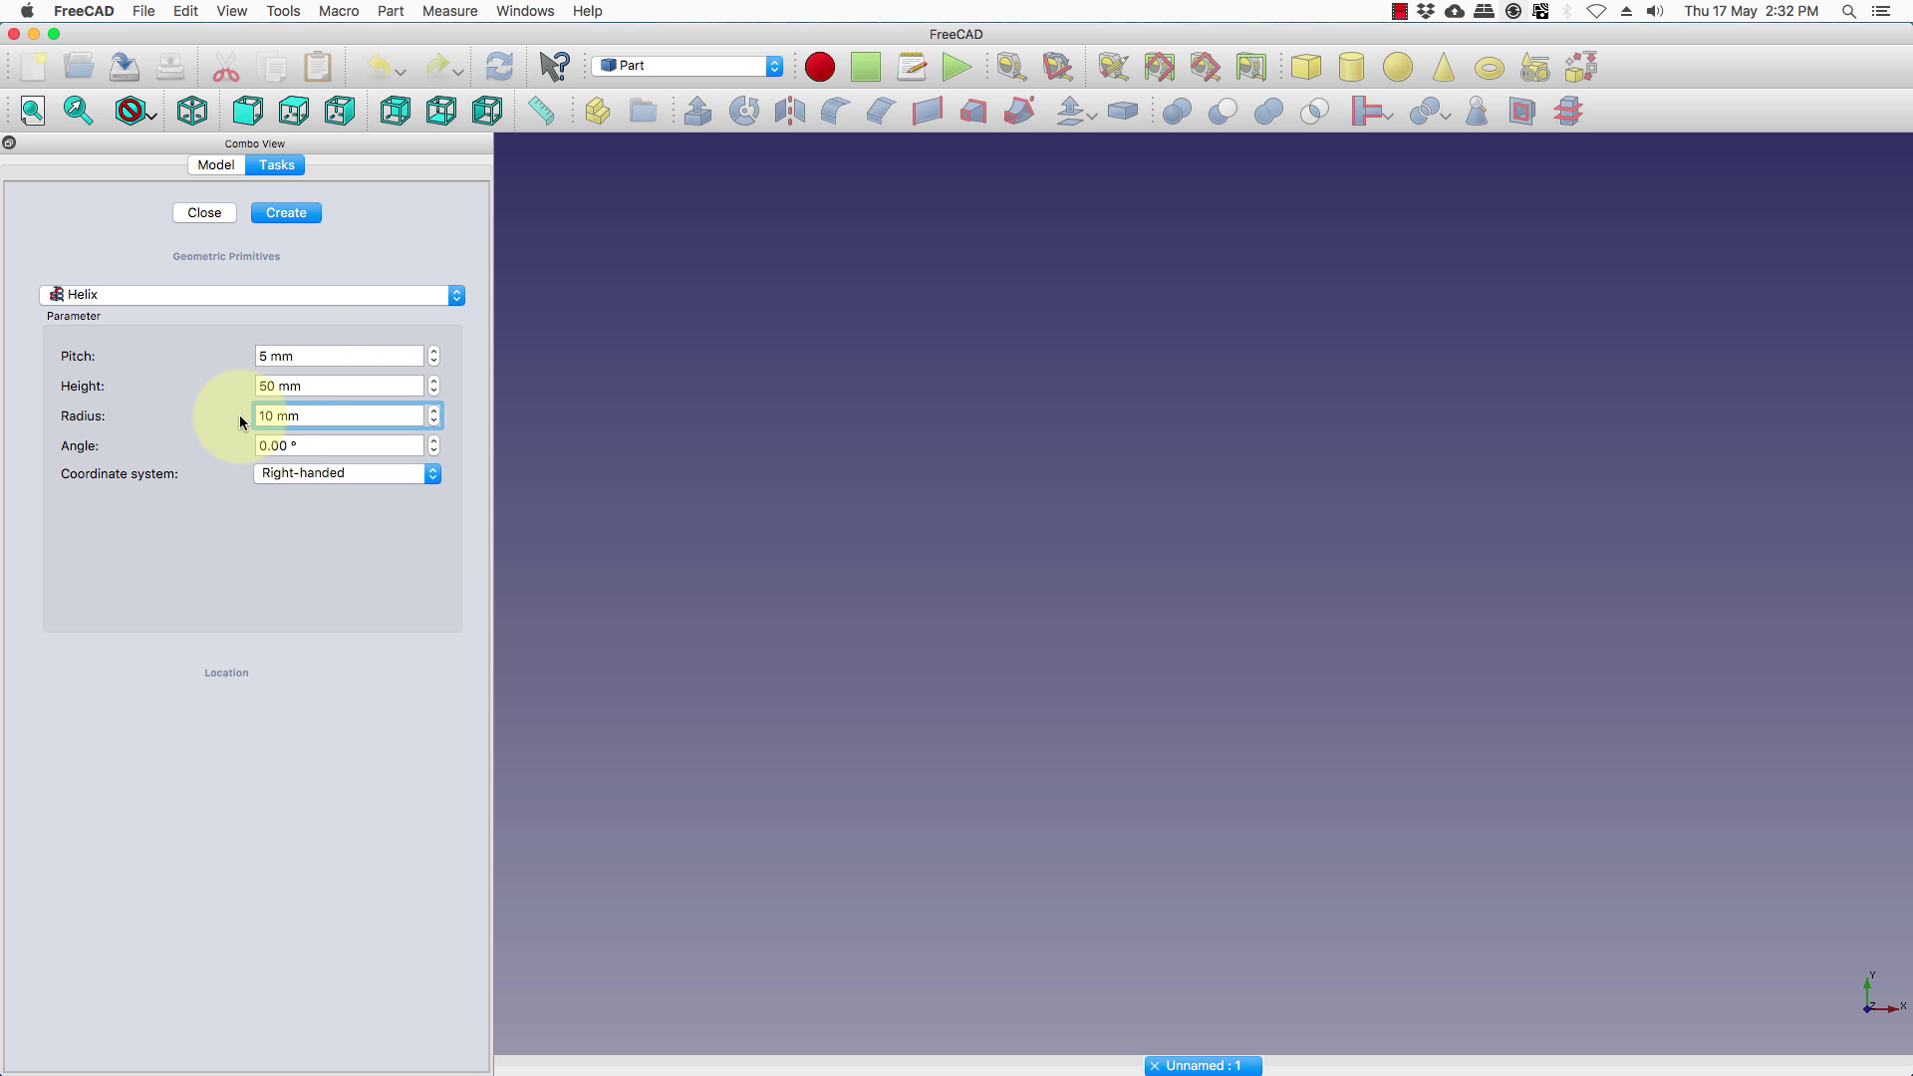
left_click(288, 213)
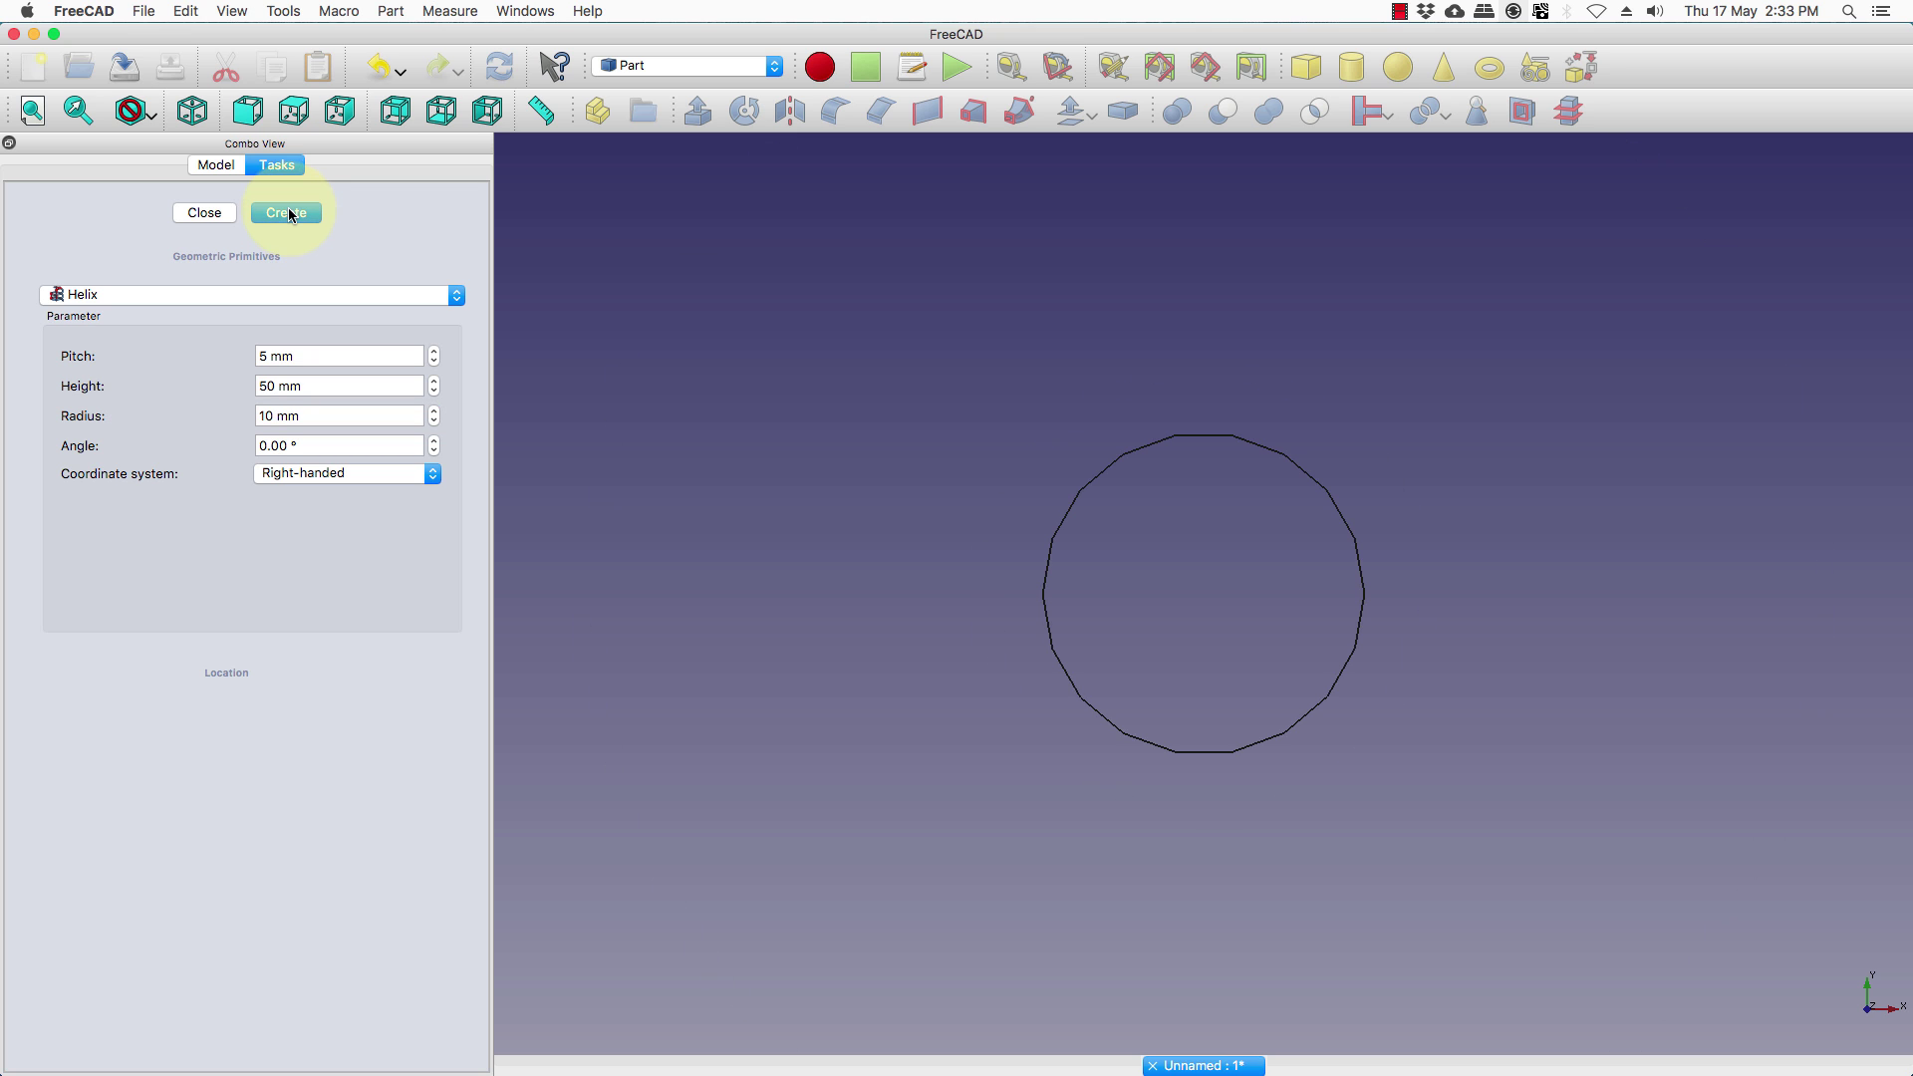
left_click(193, 109)
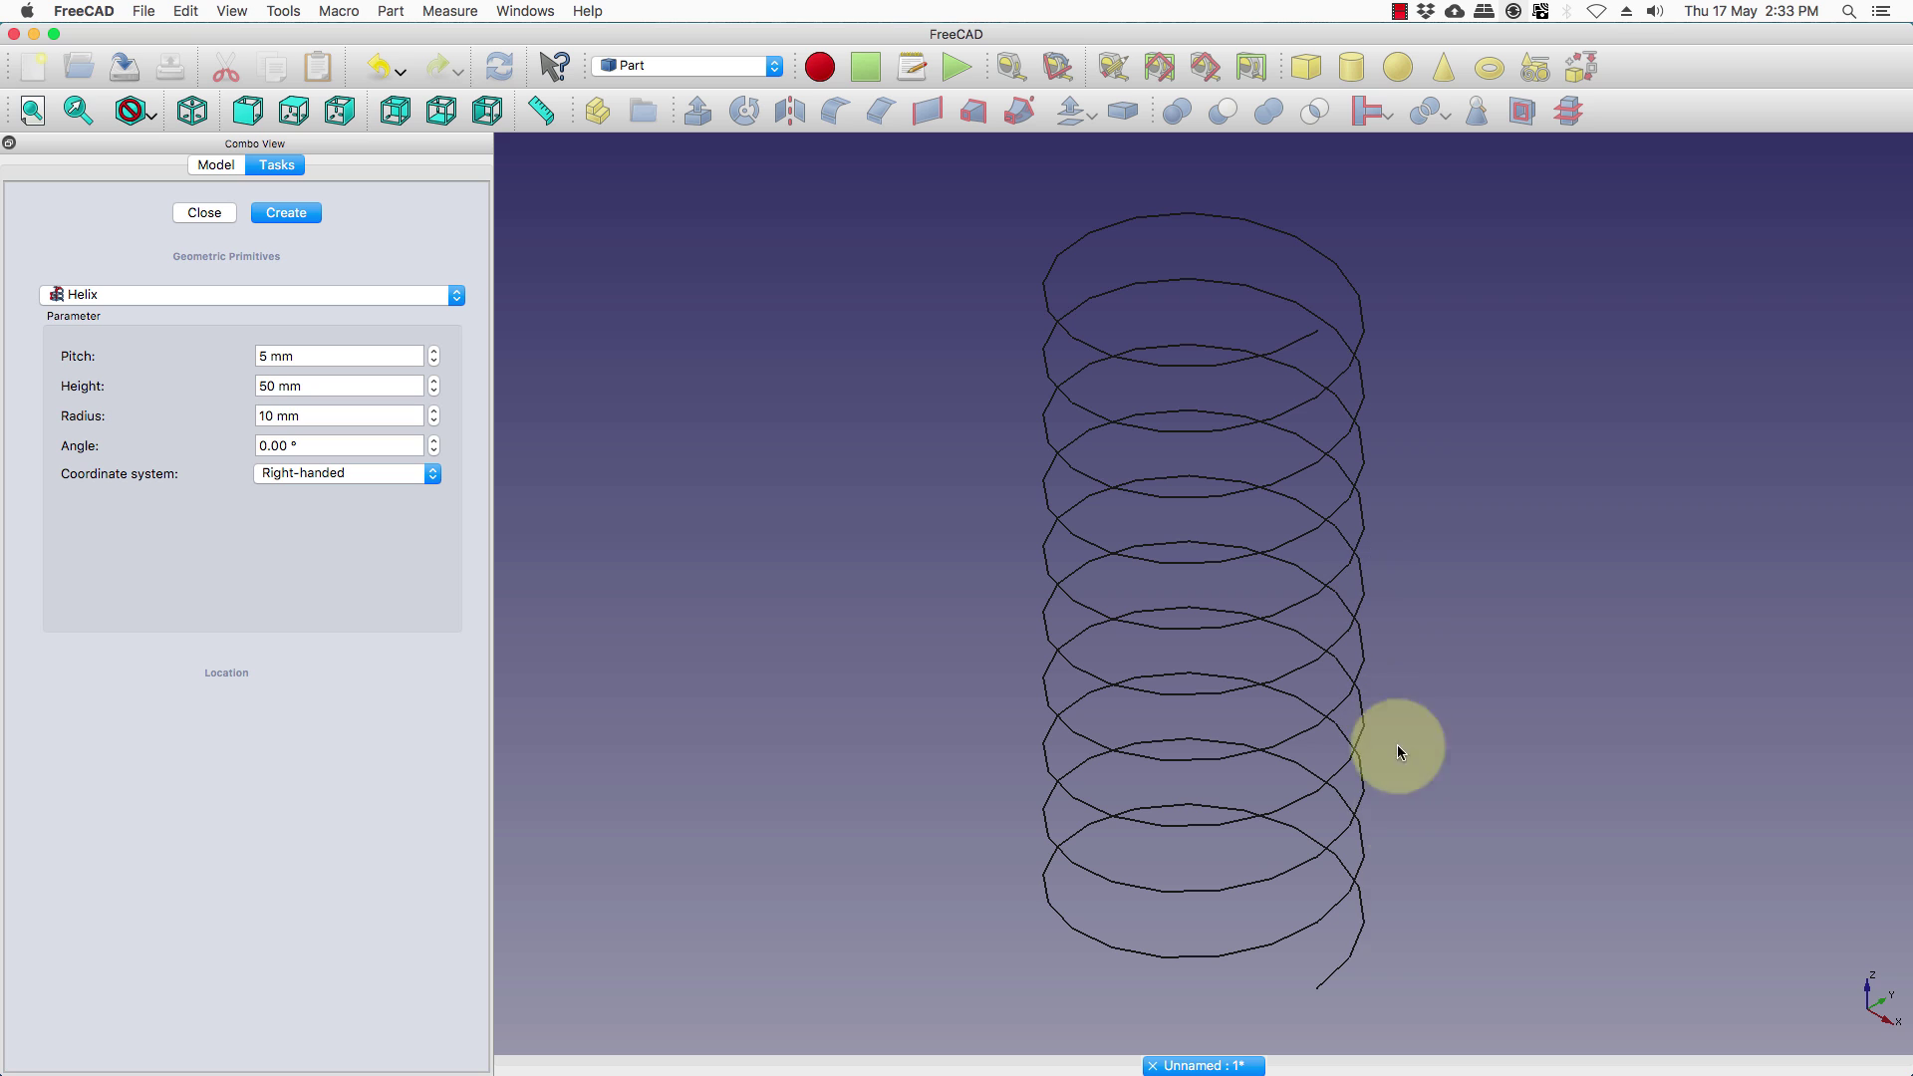
left_click(193, 212)
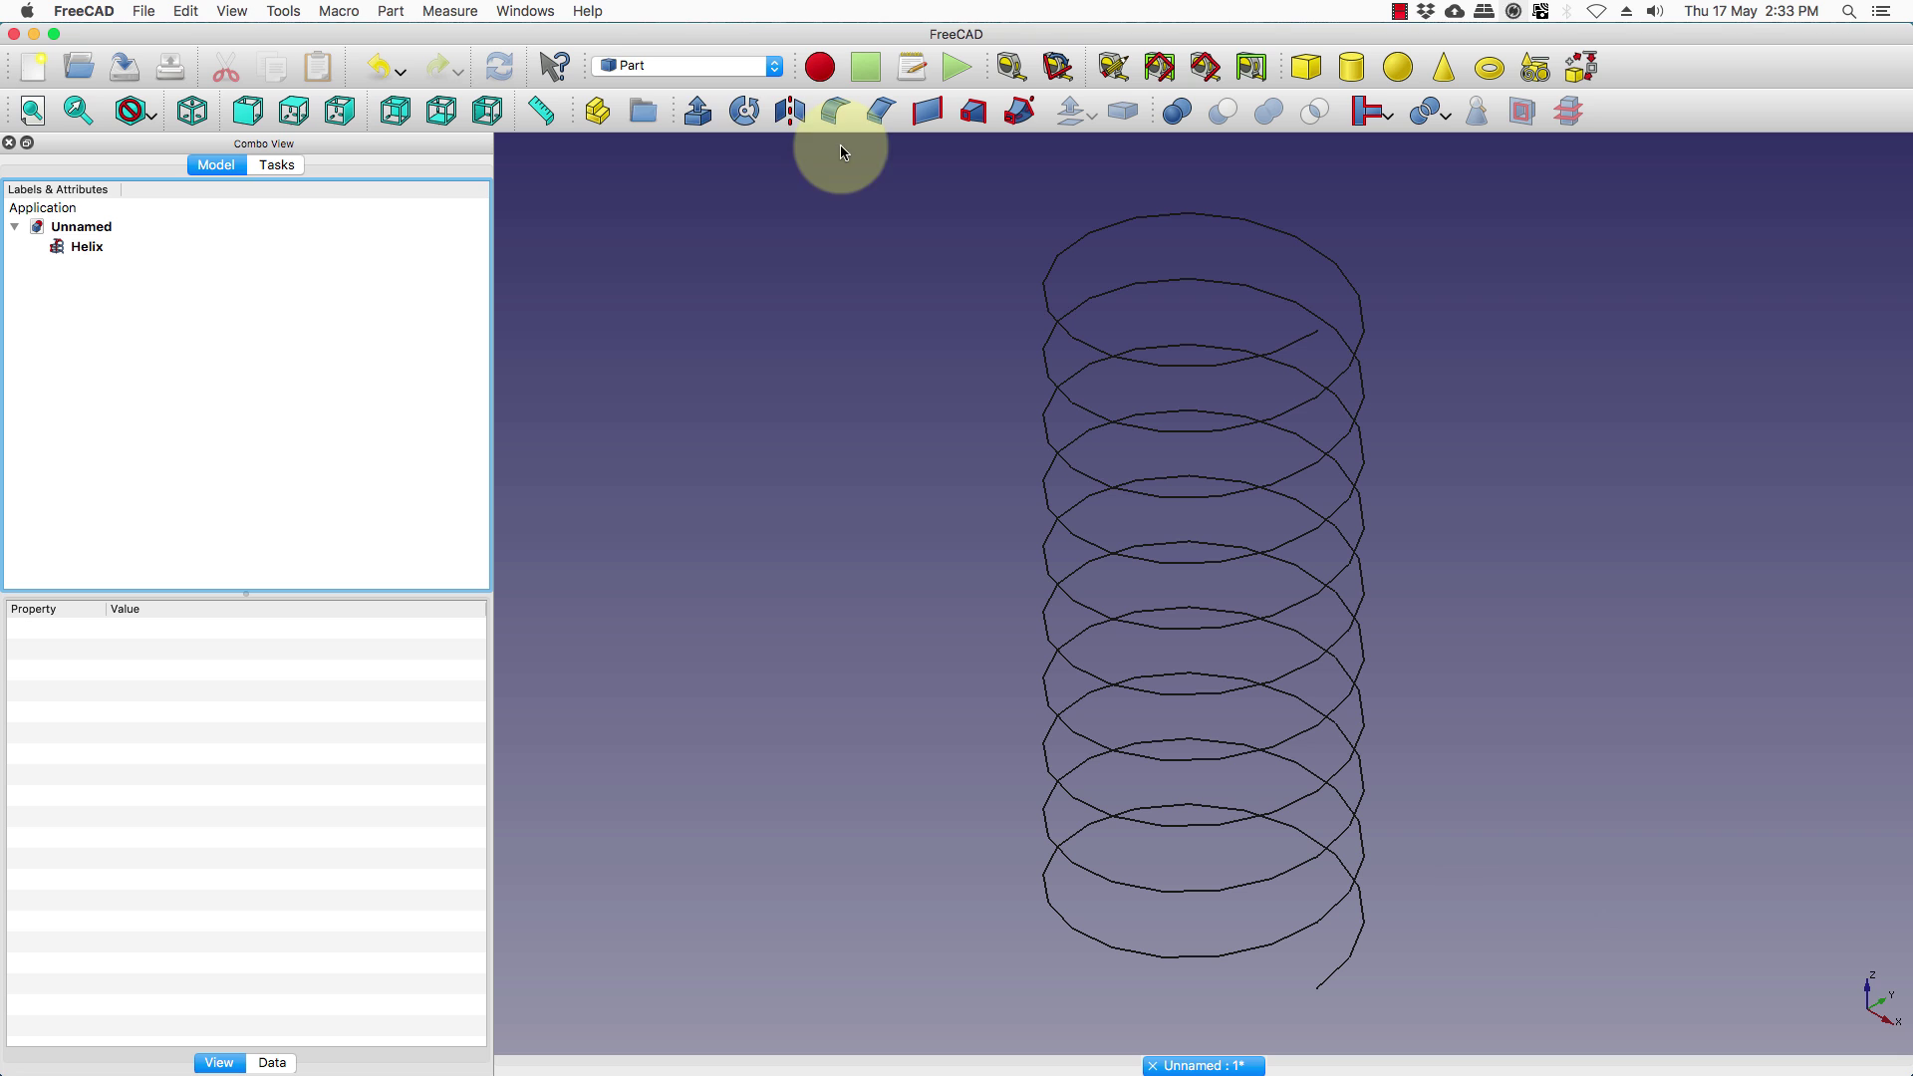
- Switch to Part Design and start a new sketch on the XZ_Plane
left_click(698, 66)
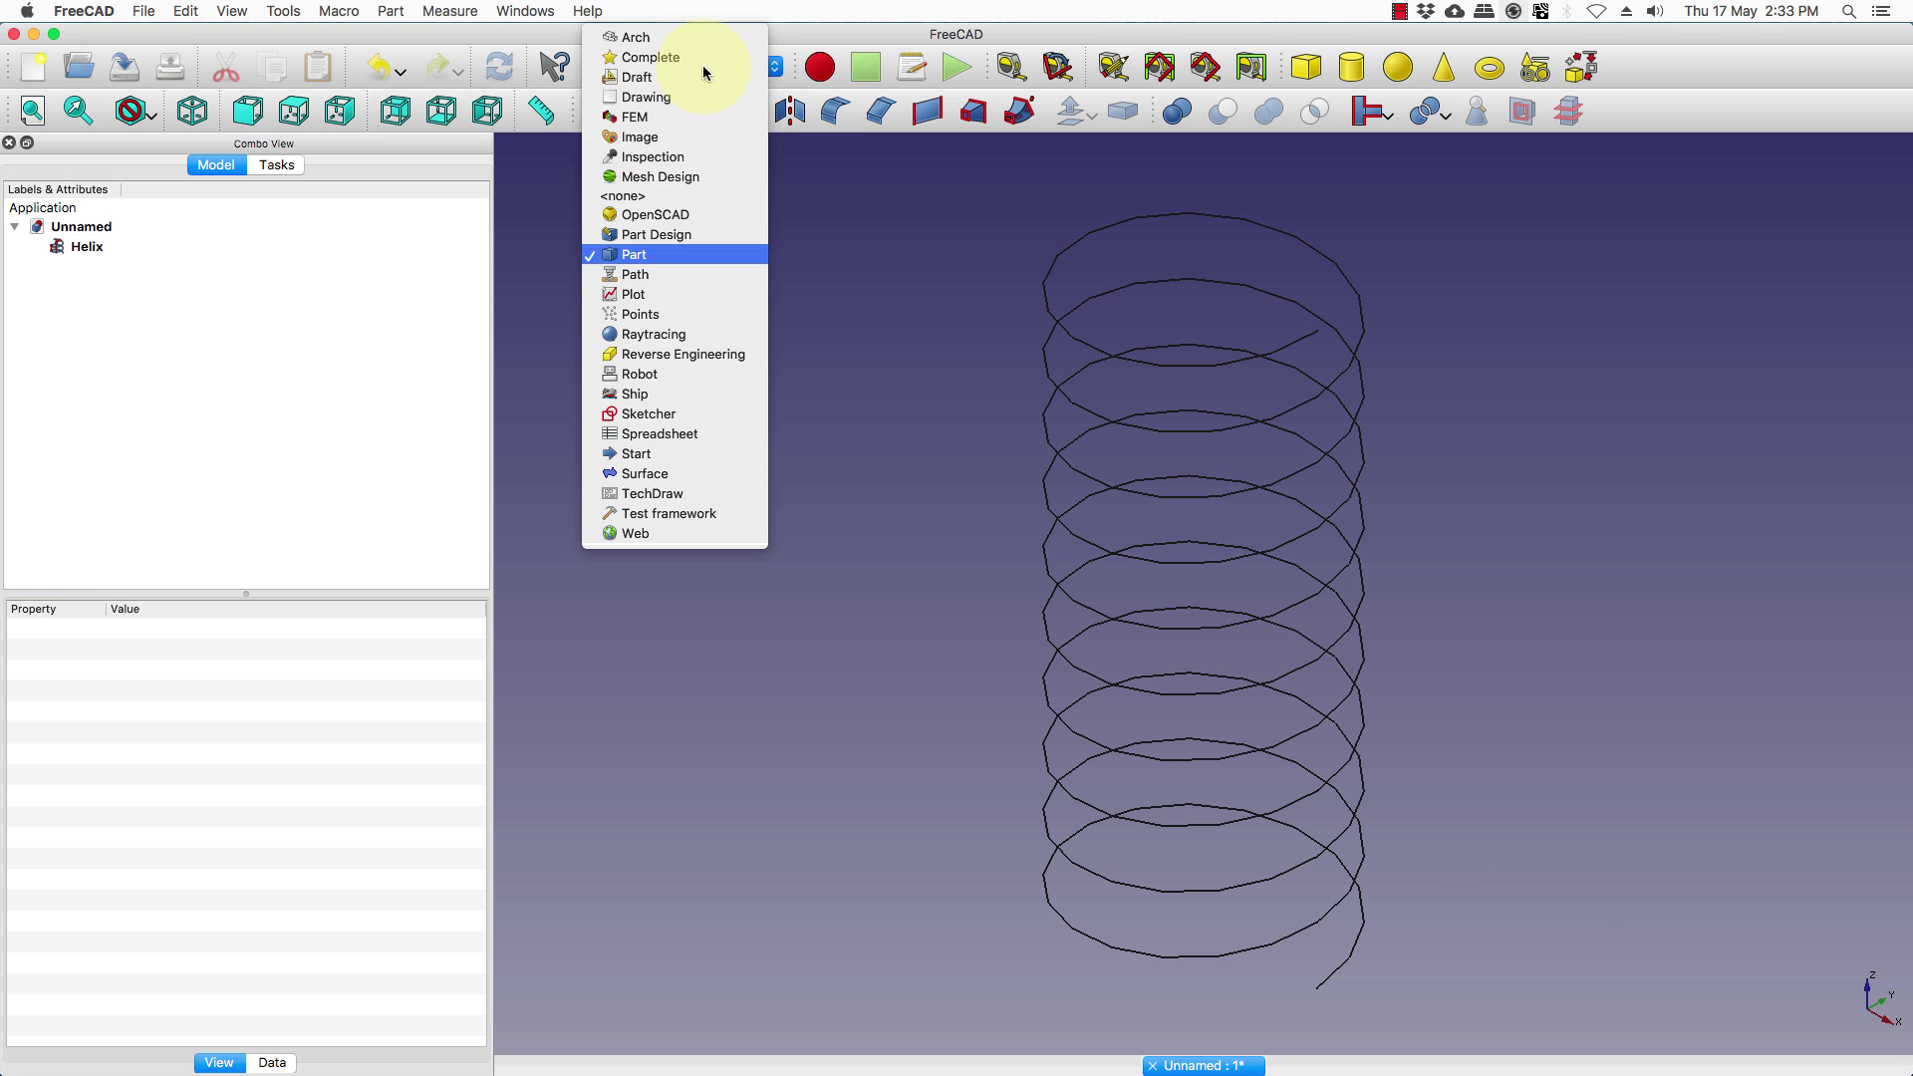
left_click(650, 233)
left_click(1056, 68)
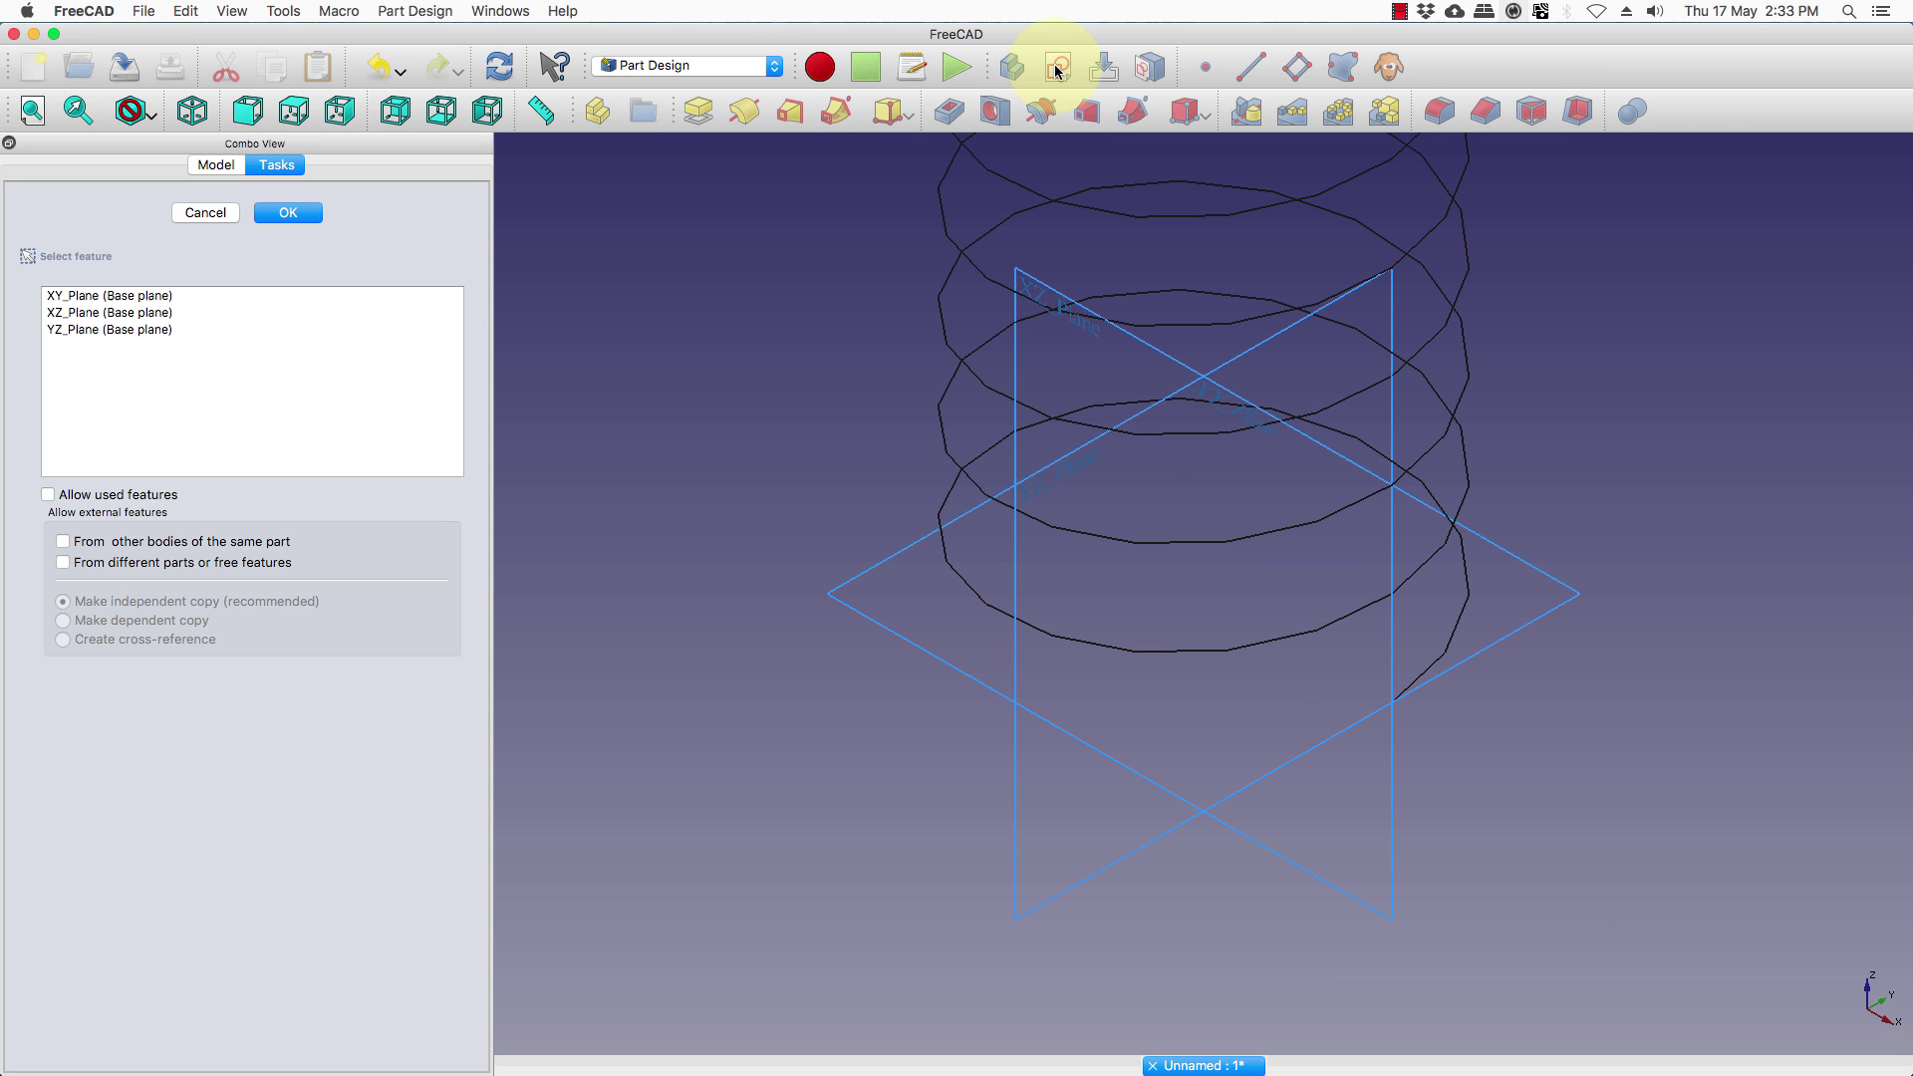
left_click(72, 315)
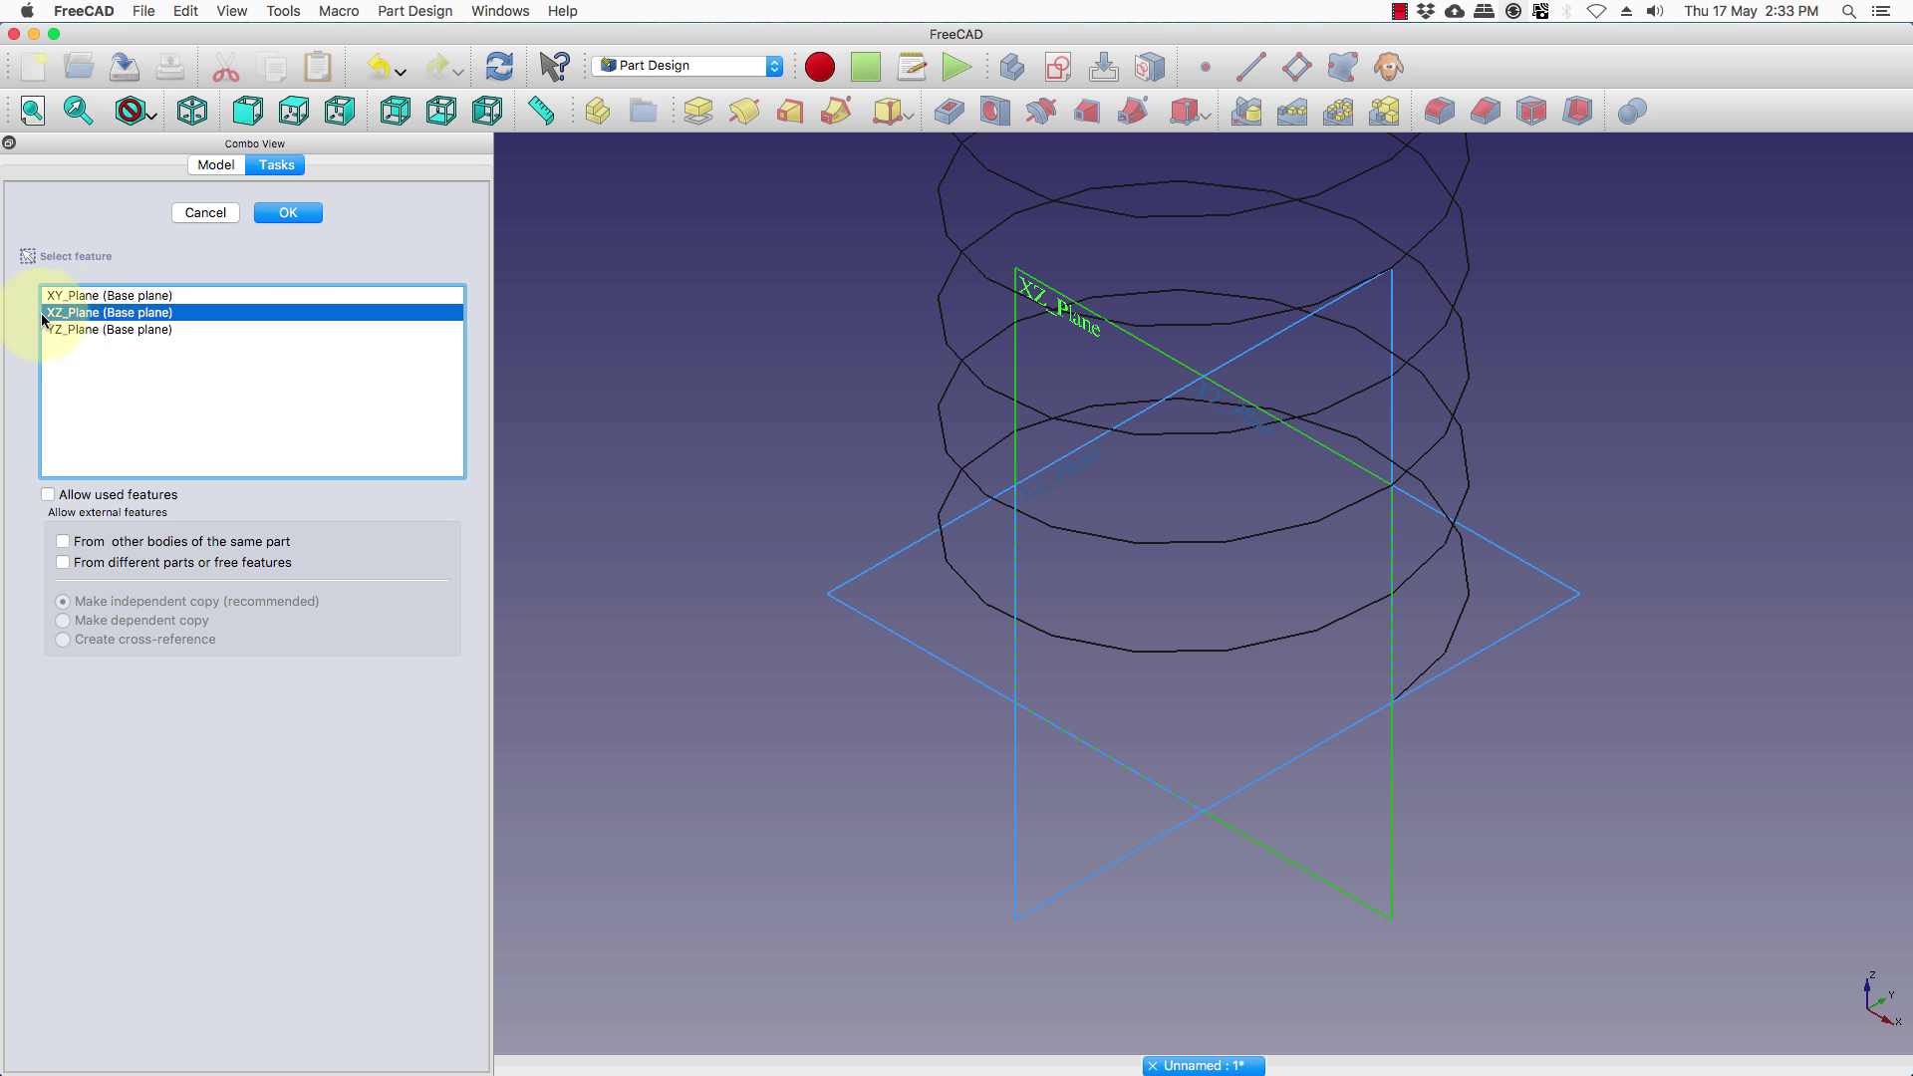
left_click(277, 214)
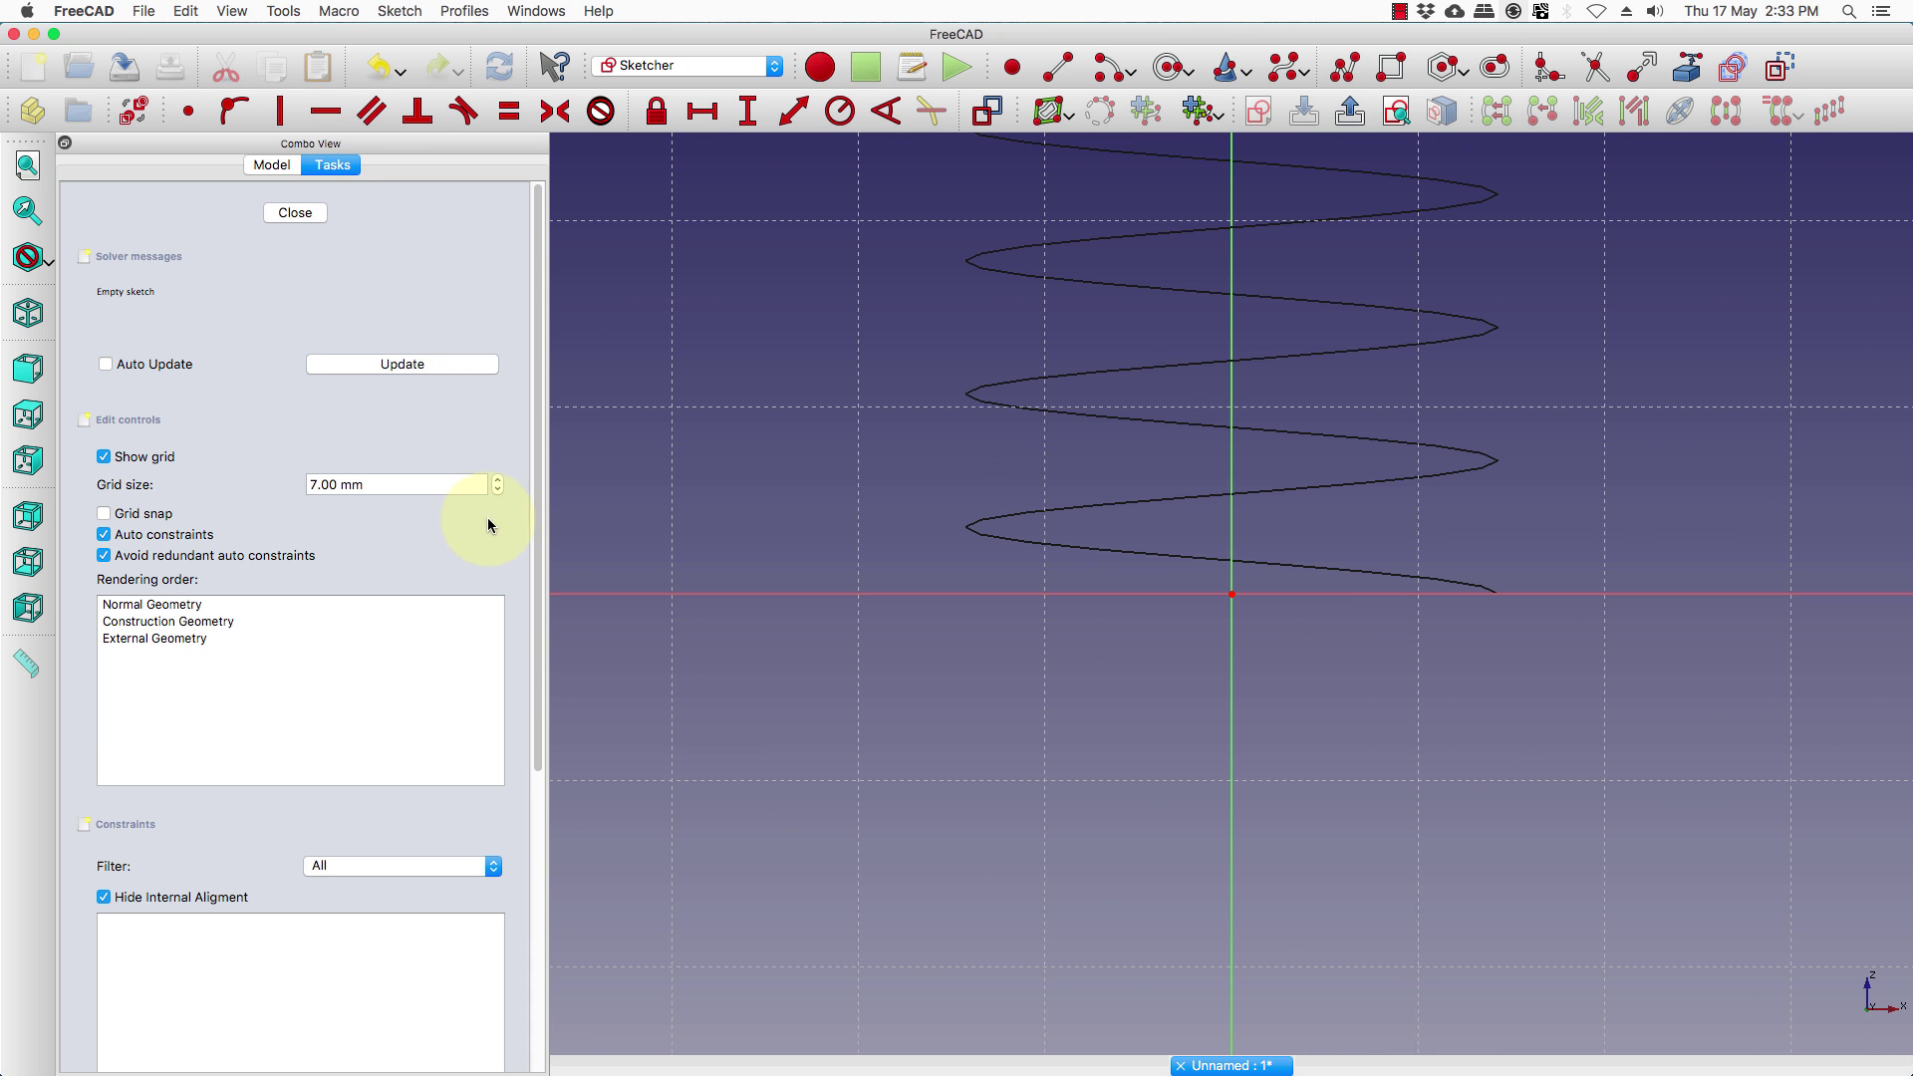
- Draw a circle centred on the horizontal axis beside the helix's lower end and select it
left_click(1175, 70)
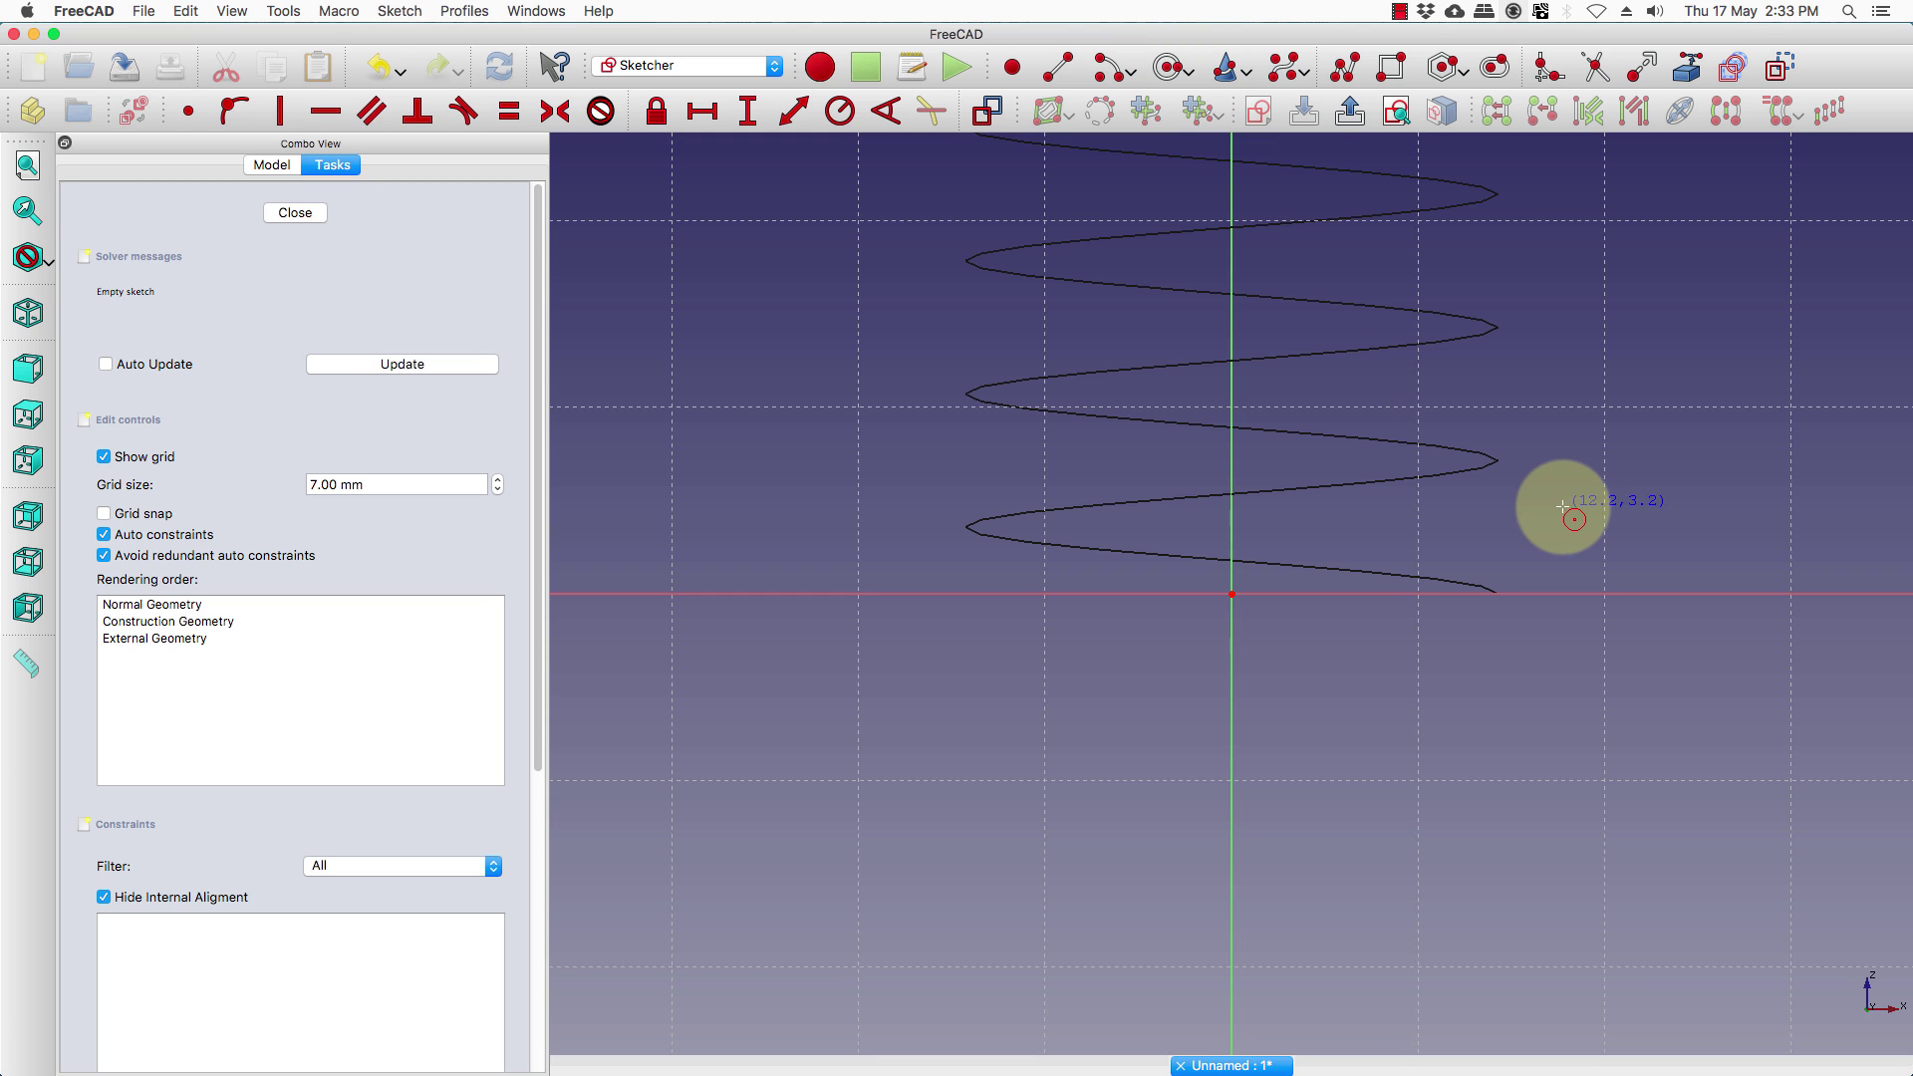
left_click(1589, 595)
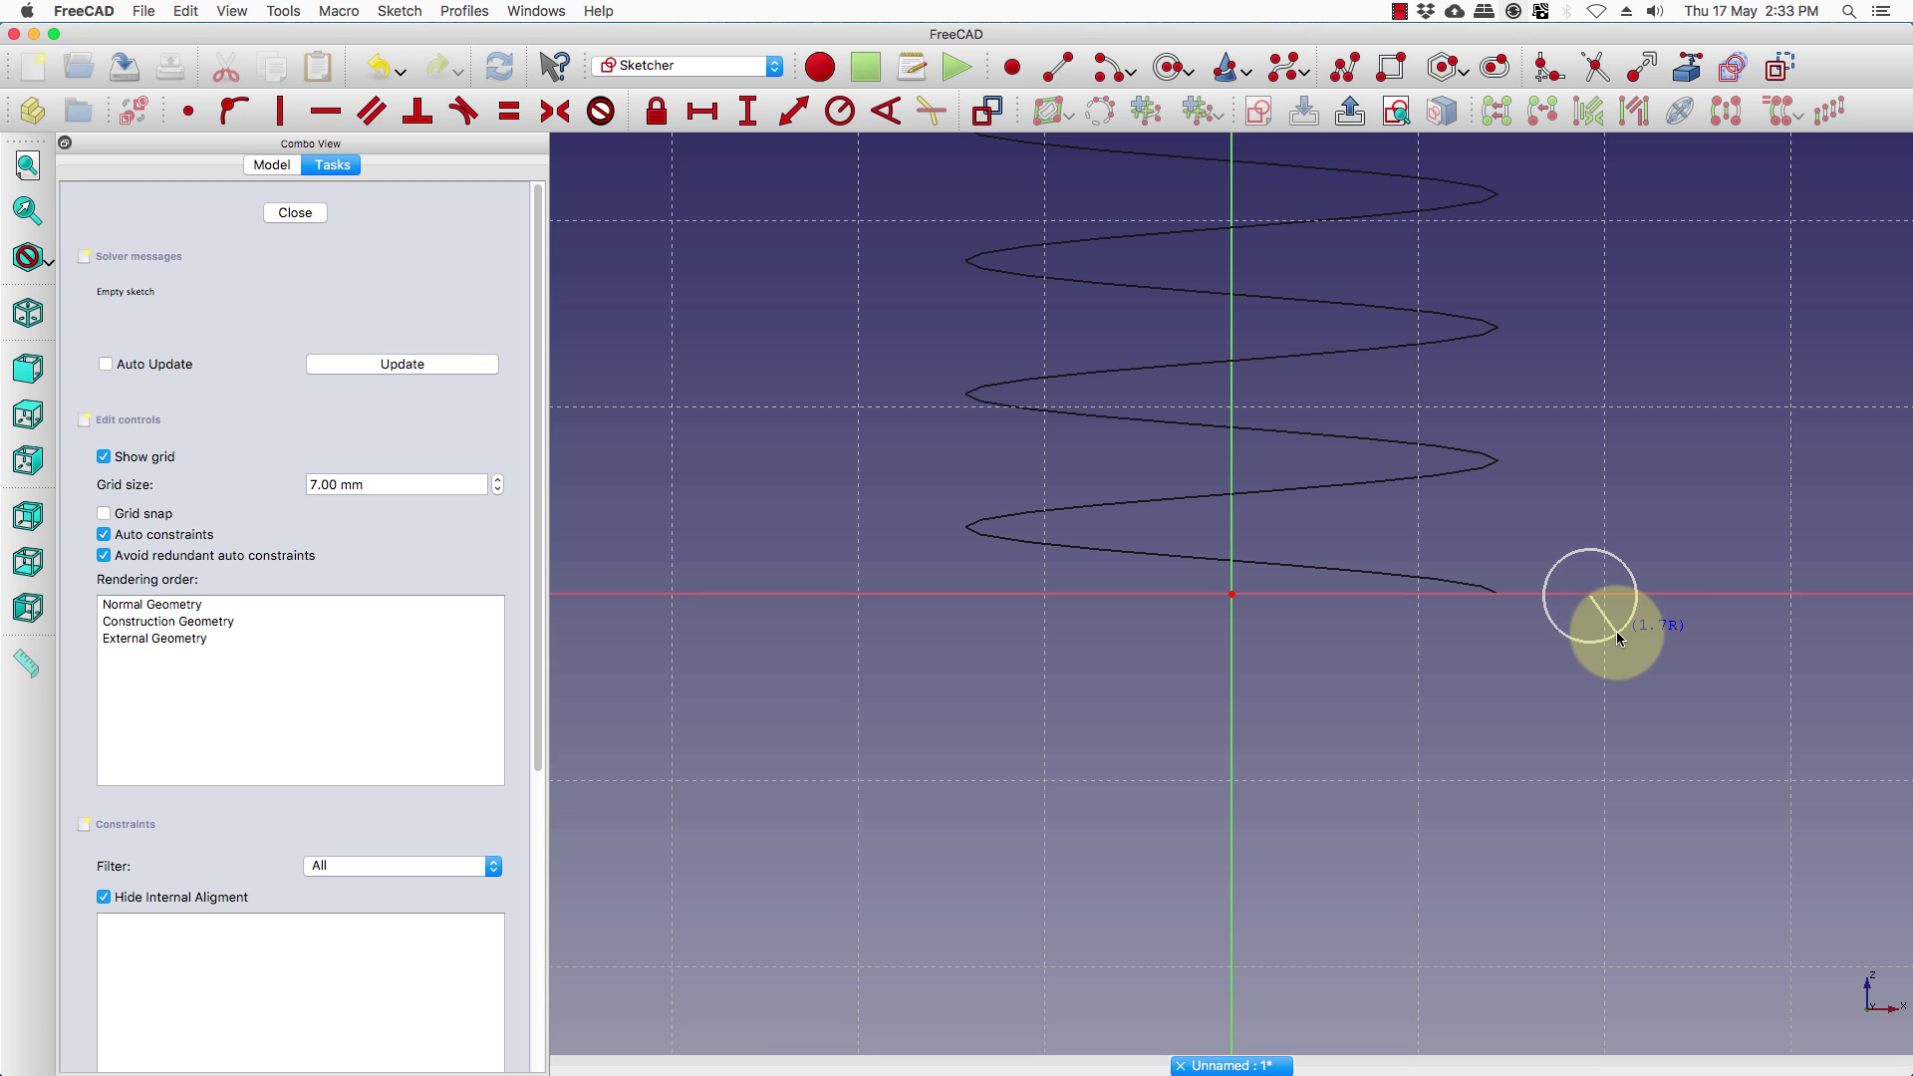
left_click(1616, 633)
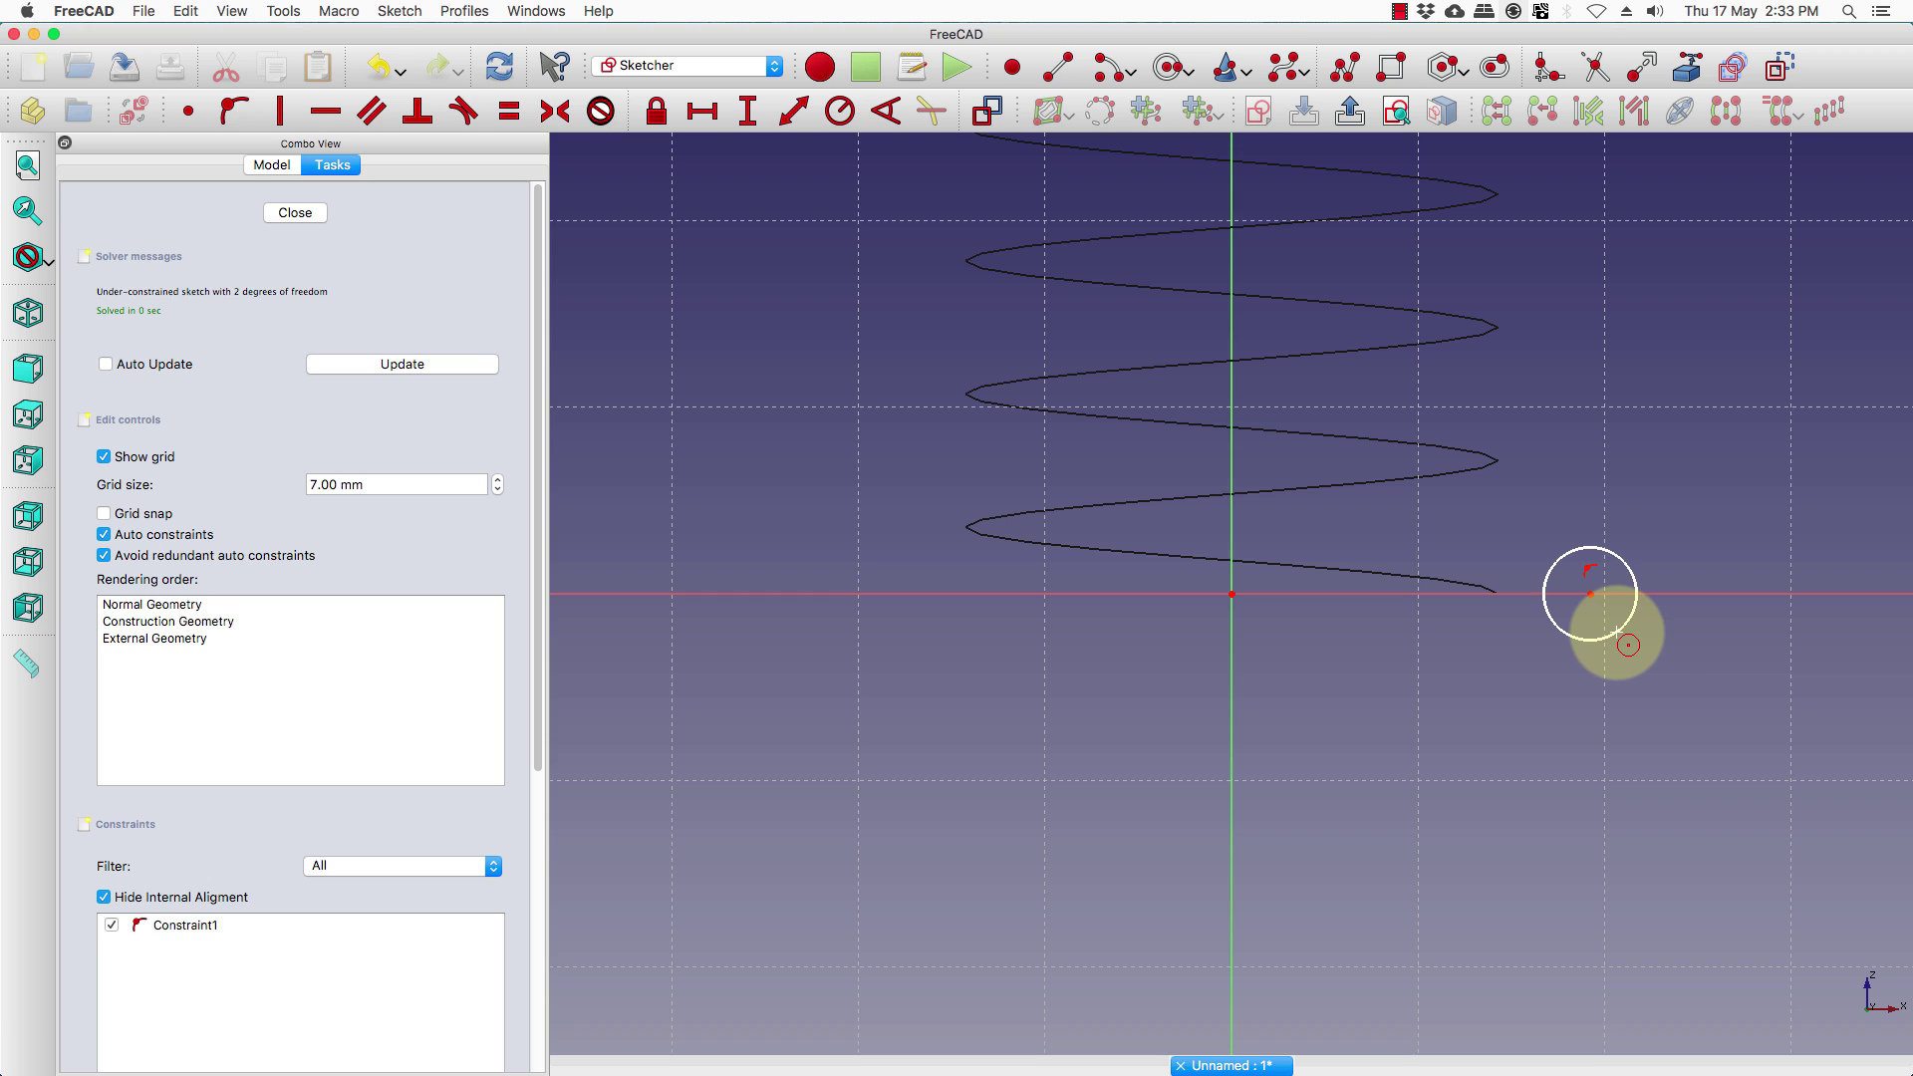
right_click(1634, 579)
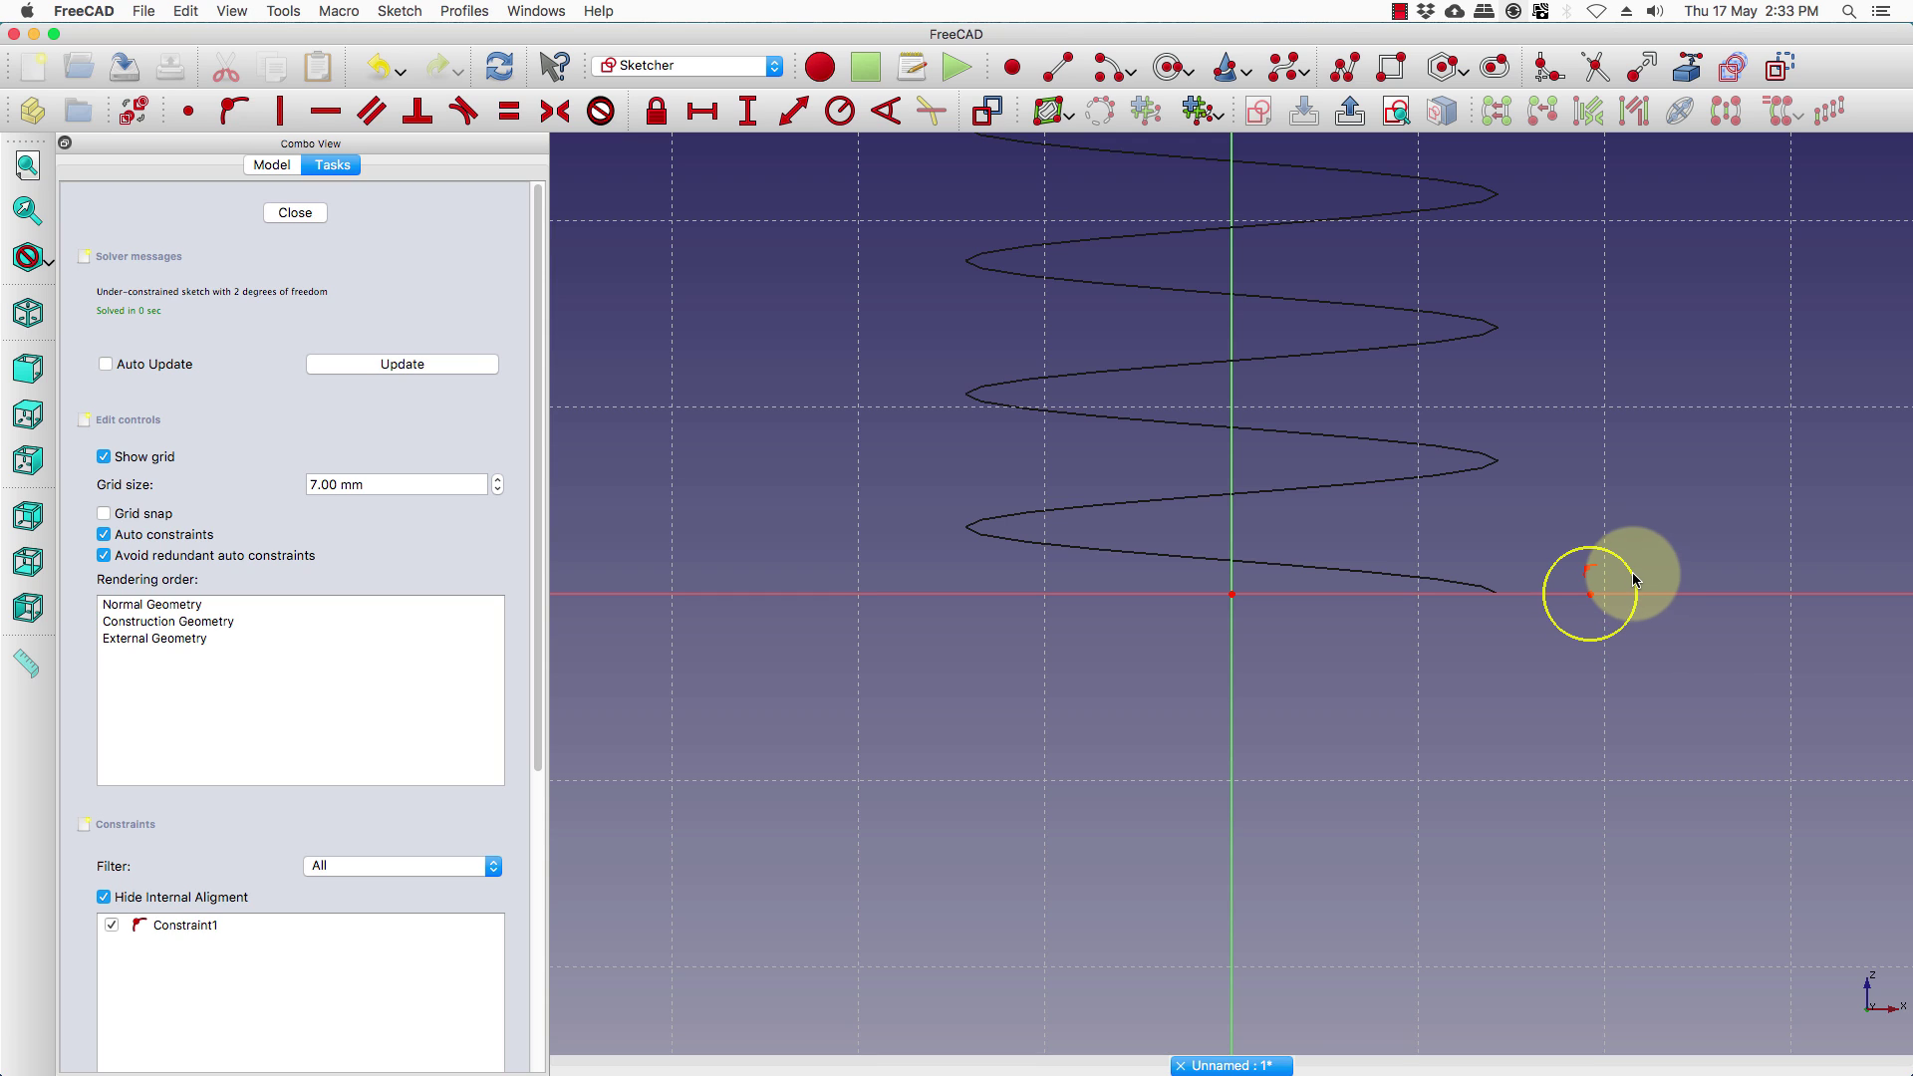
left_click(1629, 570)
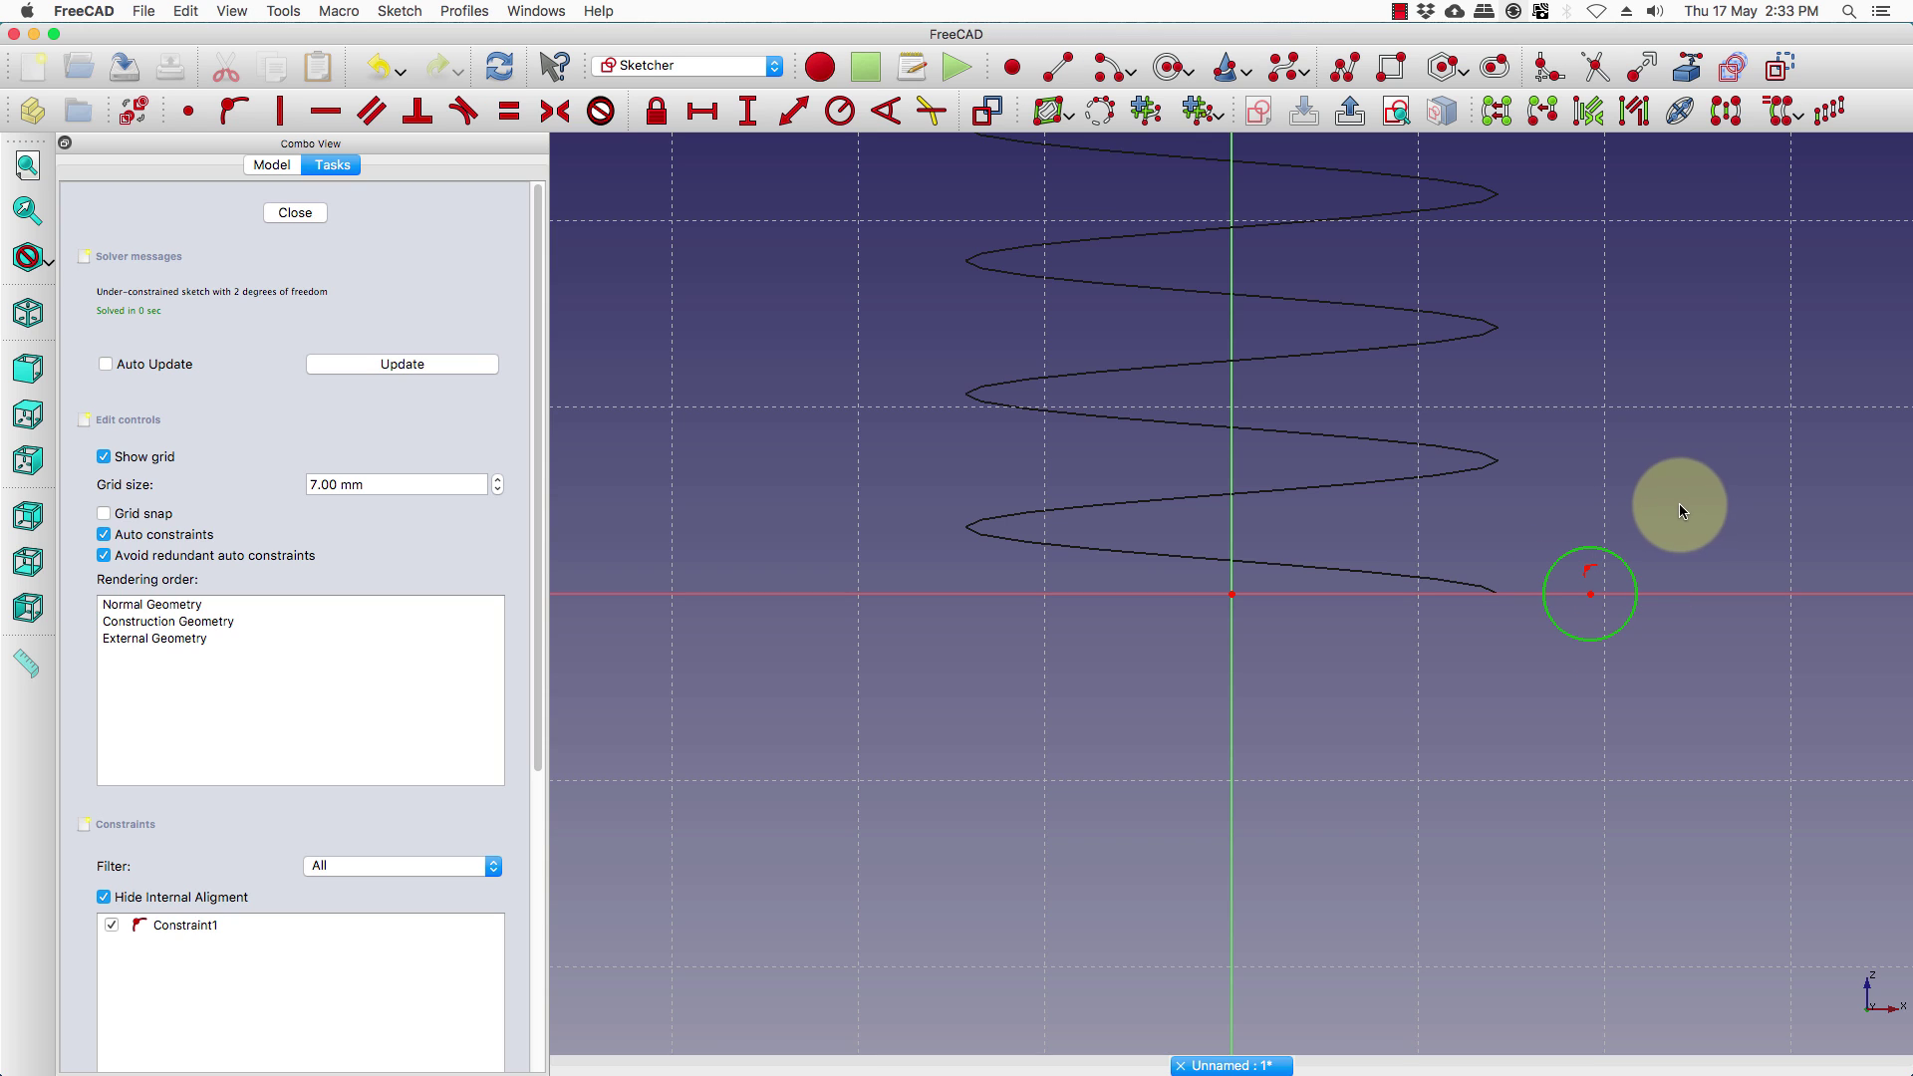
- Constrain the circle's radius to 1.5 mm
left_click(840, 110)
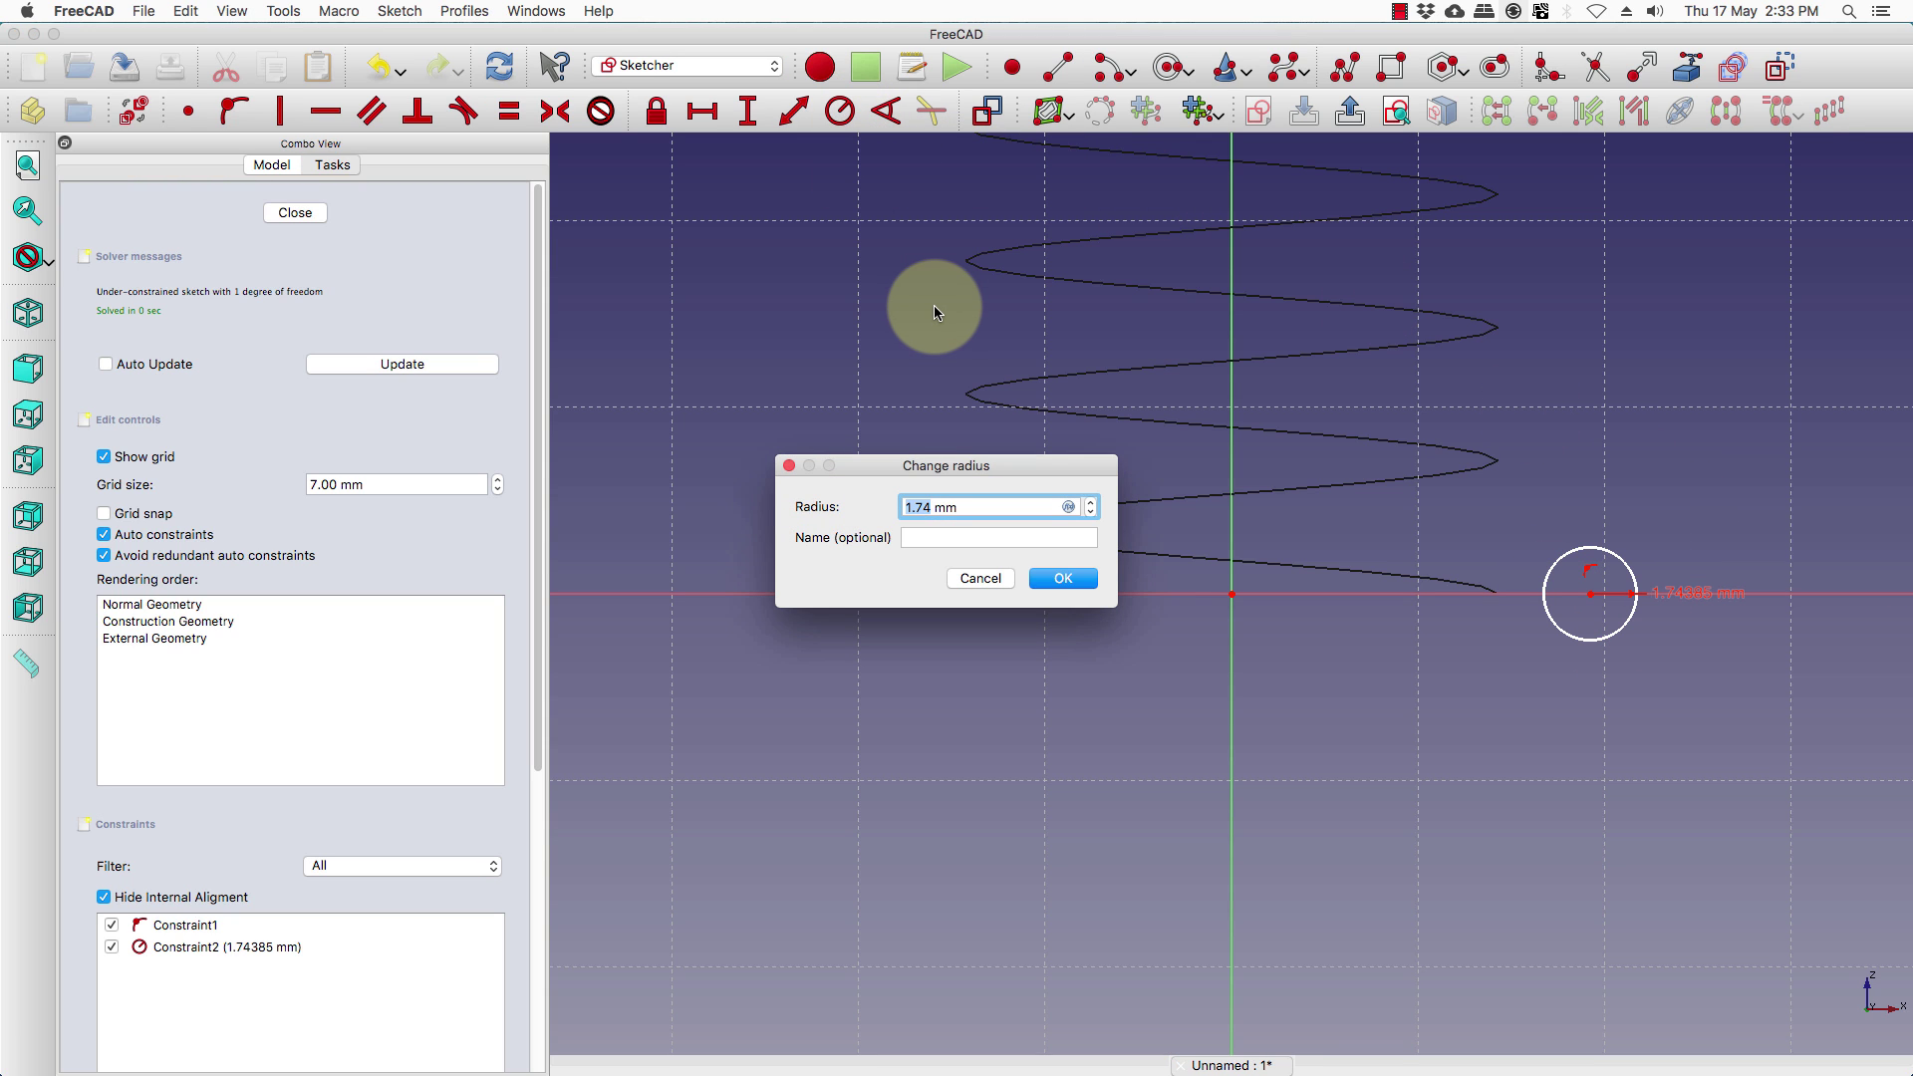
type("1.5")
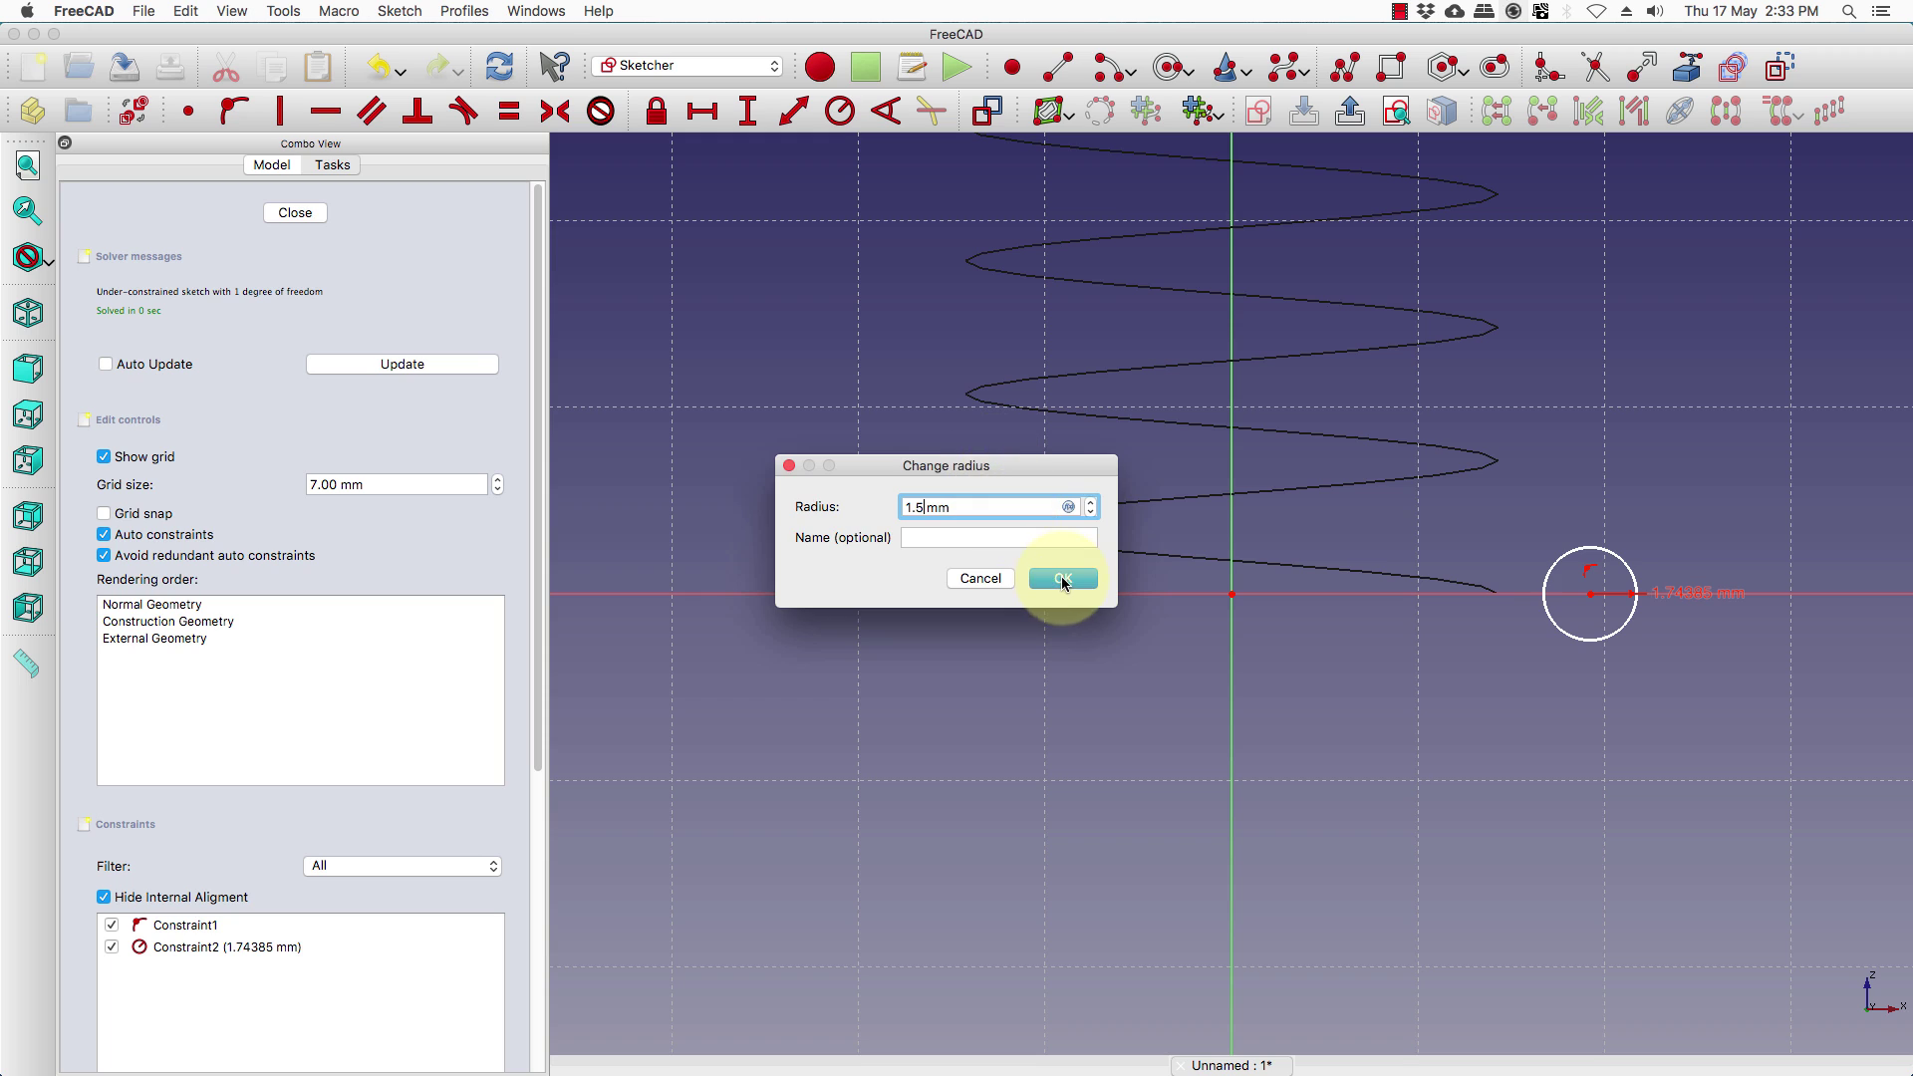
left_click(1063, 580)
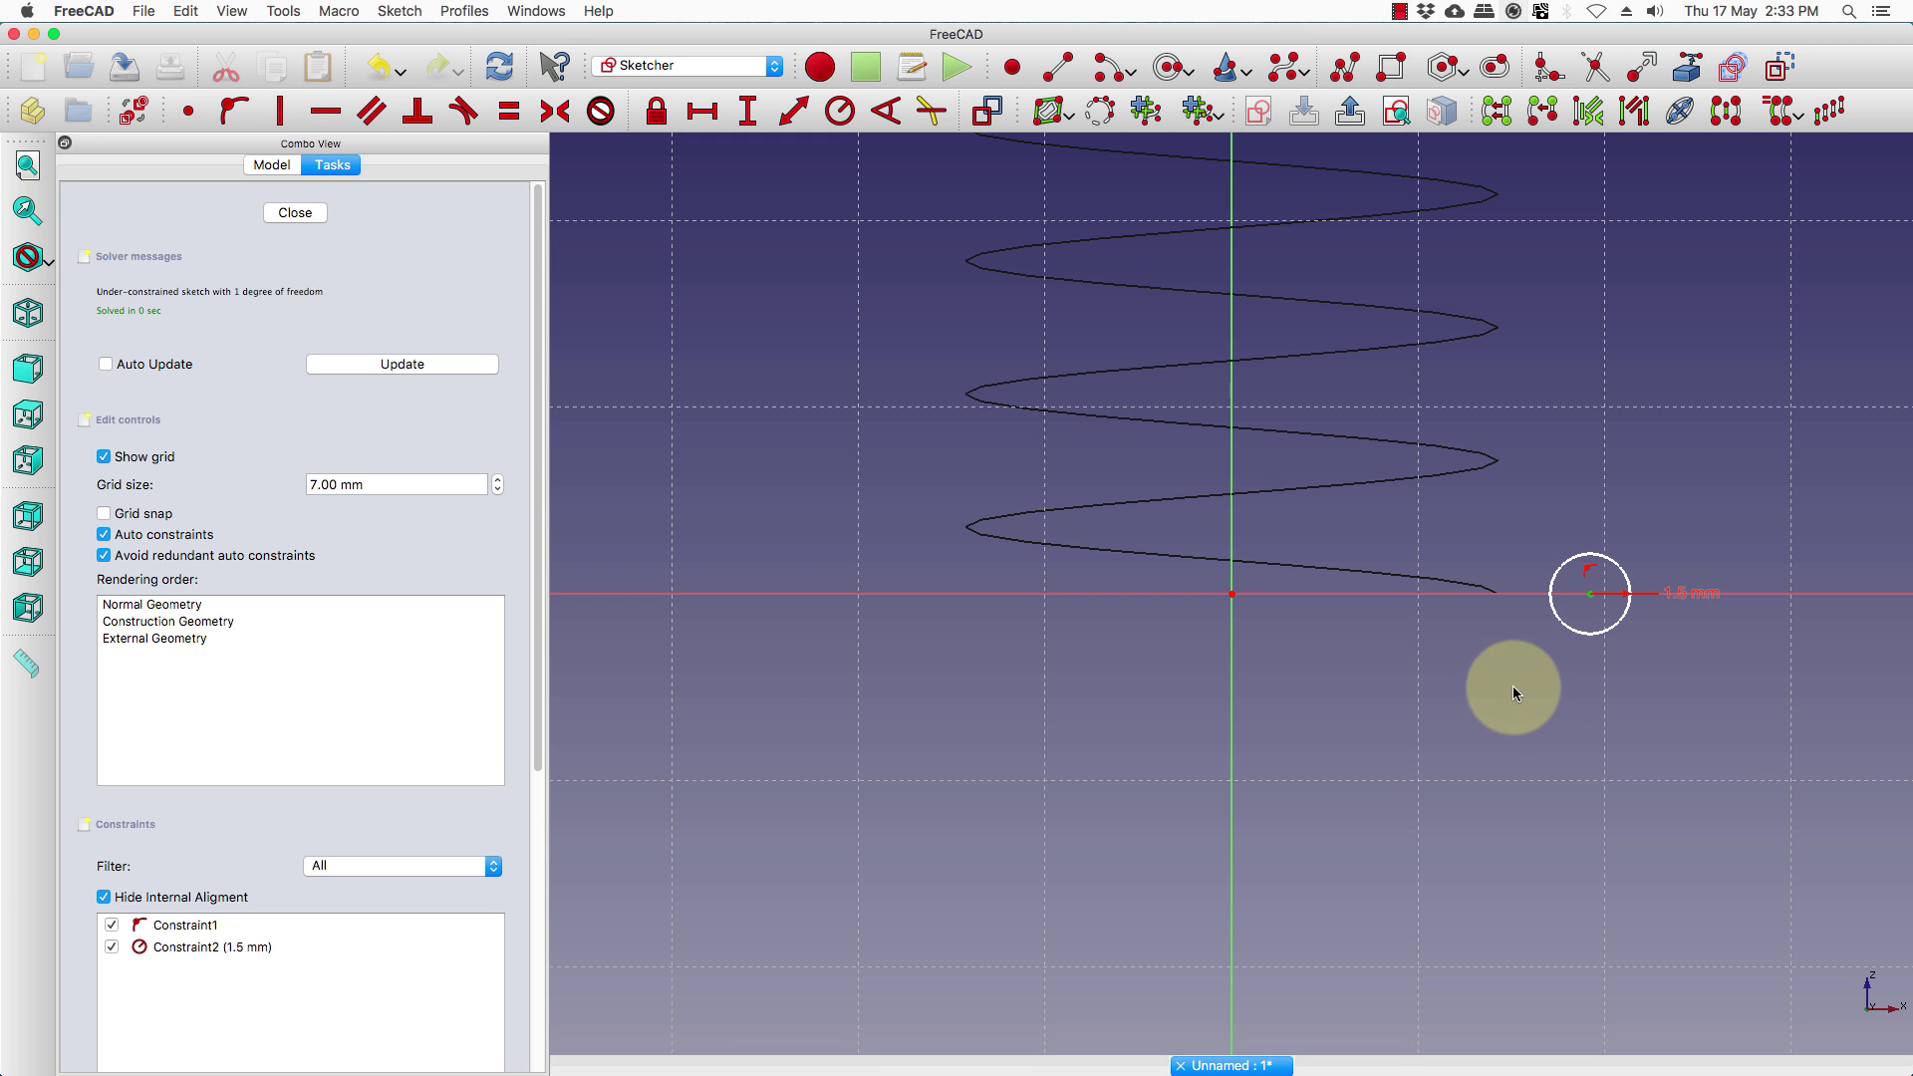
- Fix the circle centre 10 mm horizontally from the sketch origin
left_click(1234, 593)
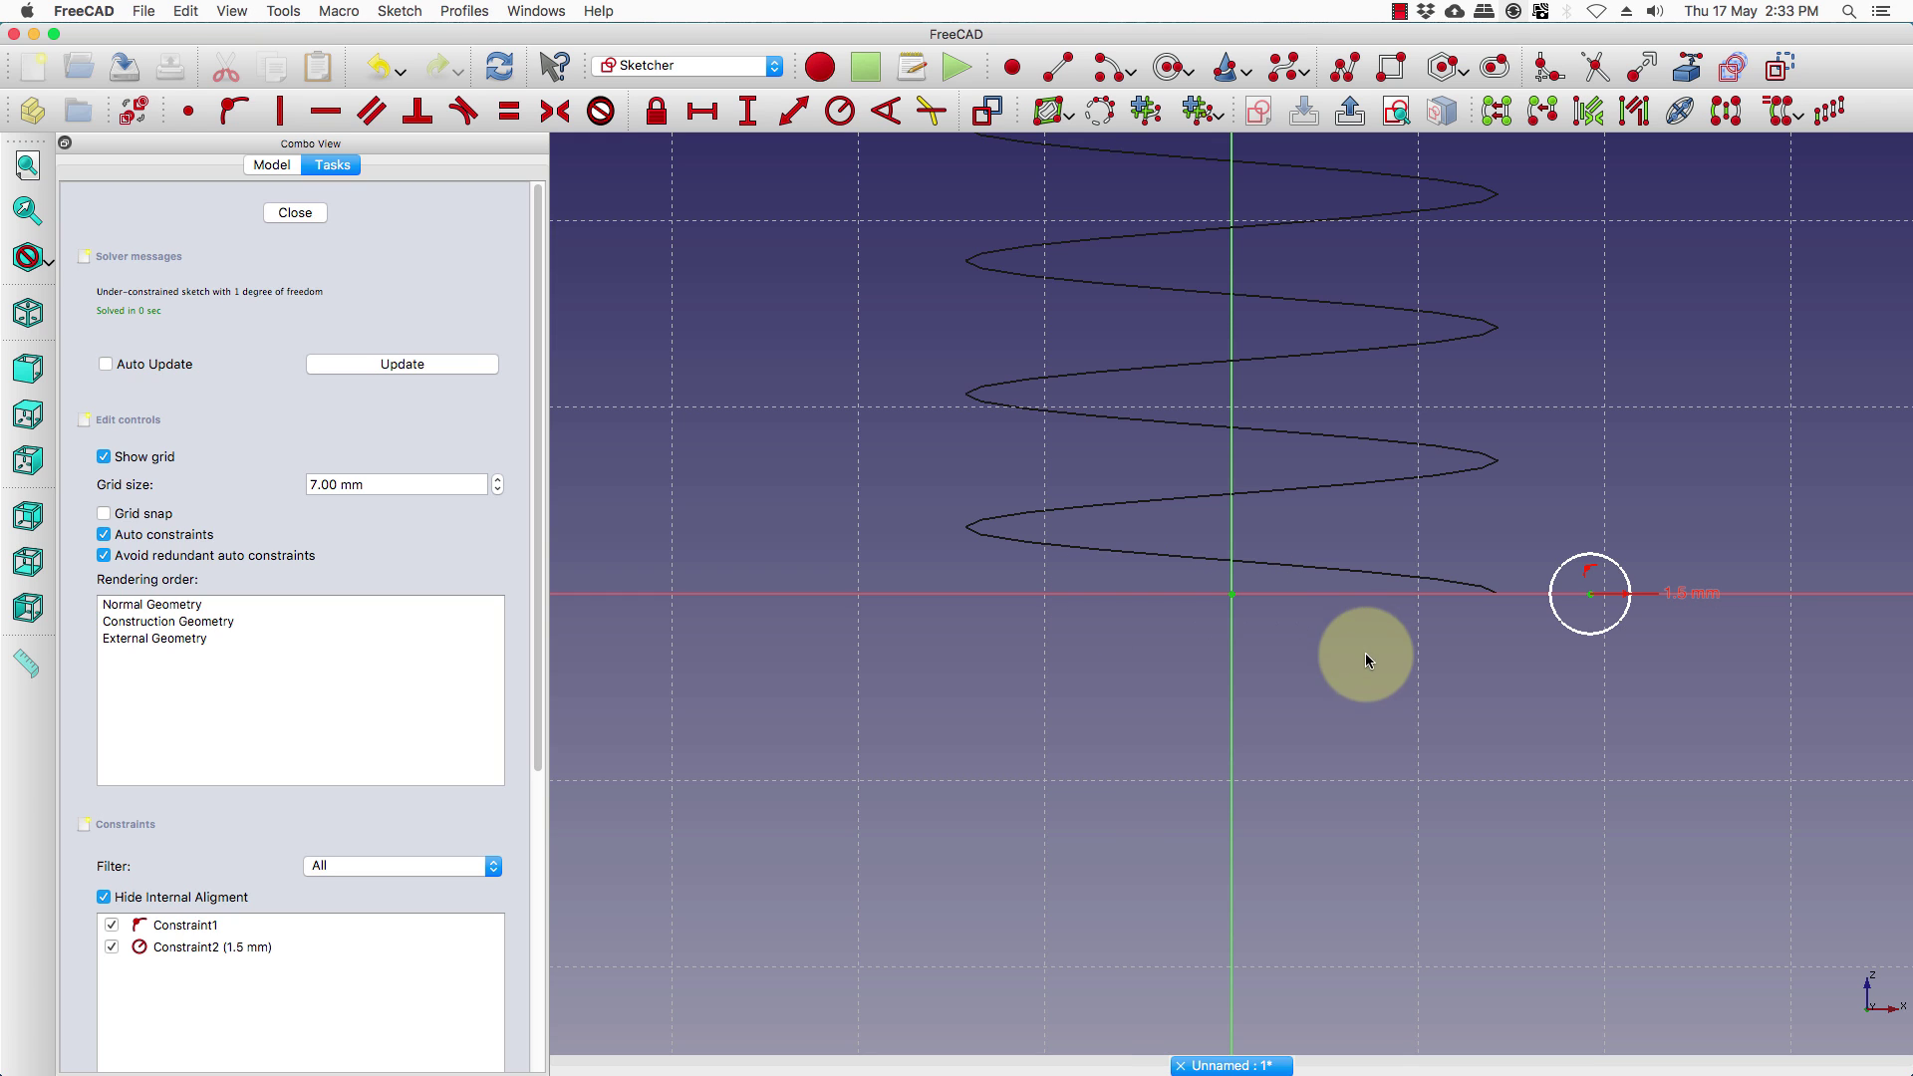
left_click(1591, 594)
left_click(703, 111)
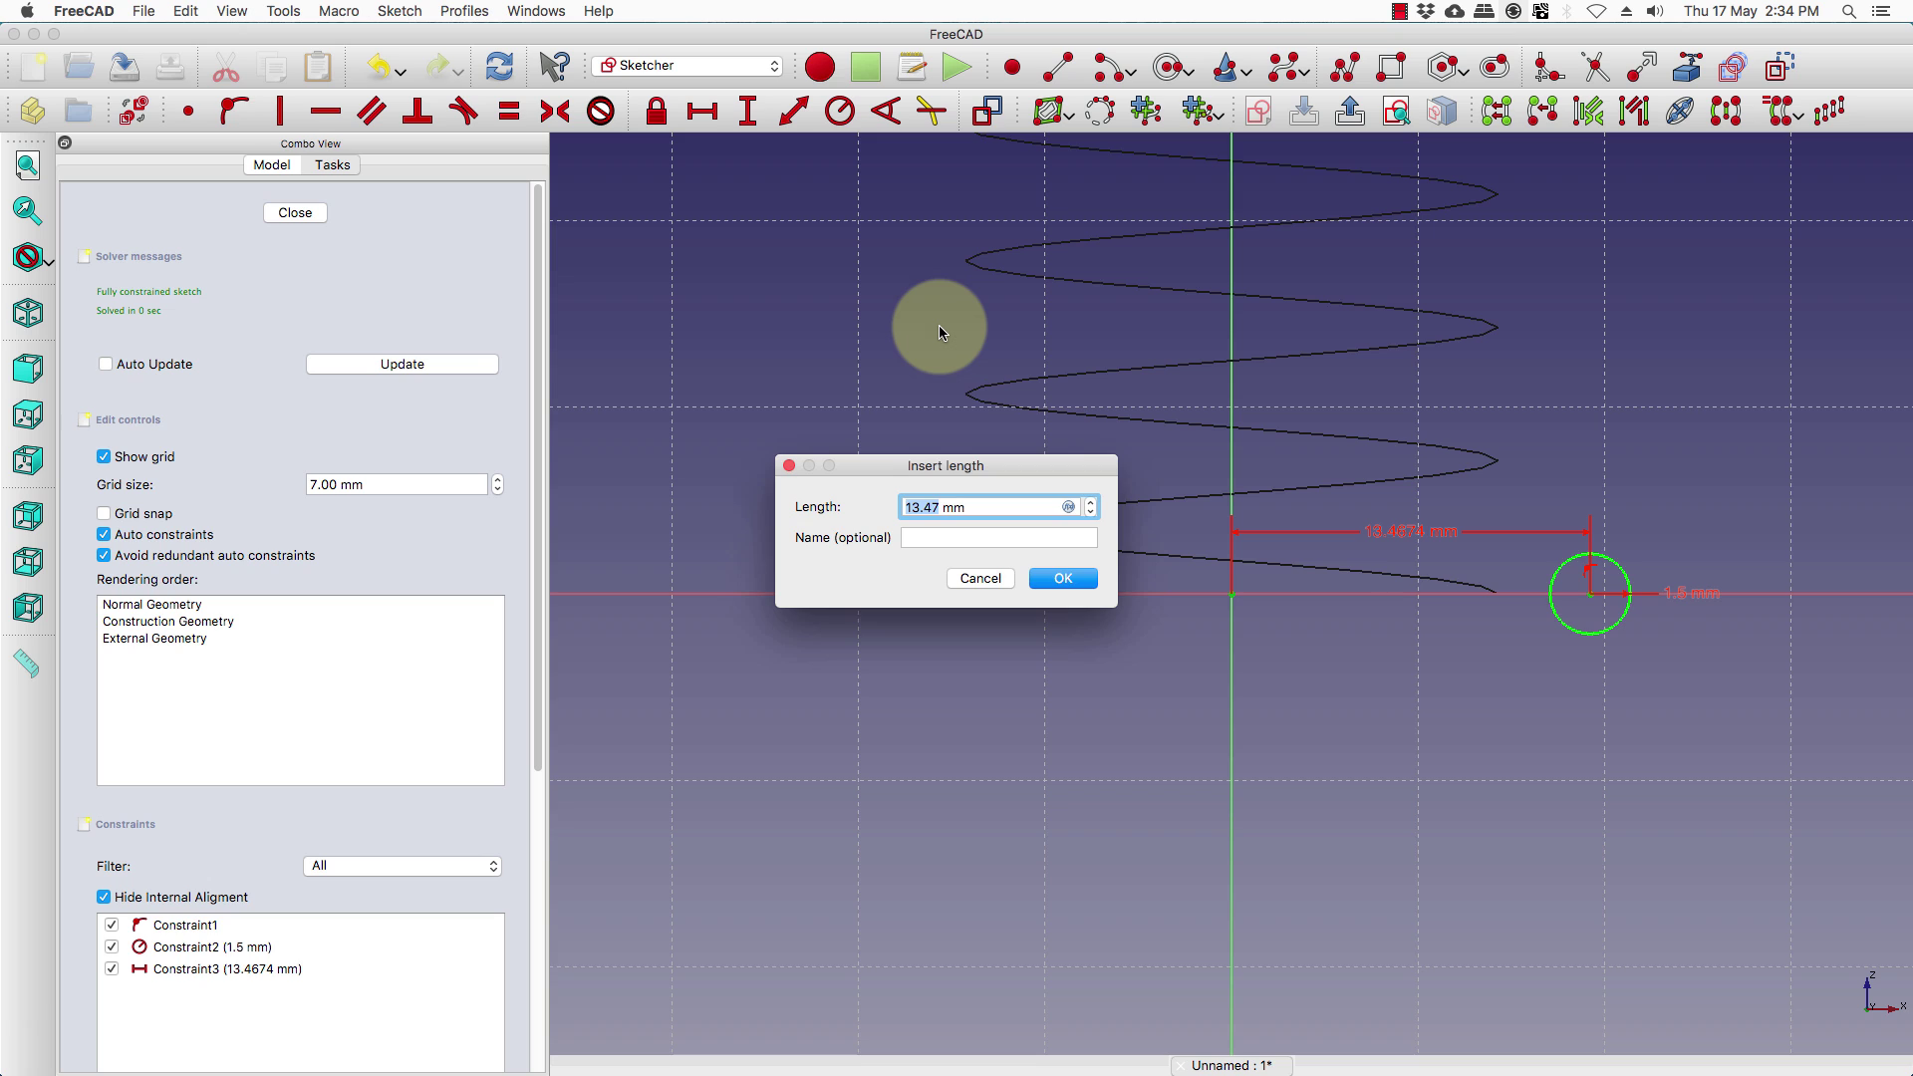
type("10")
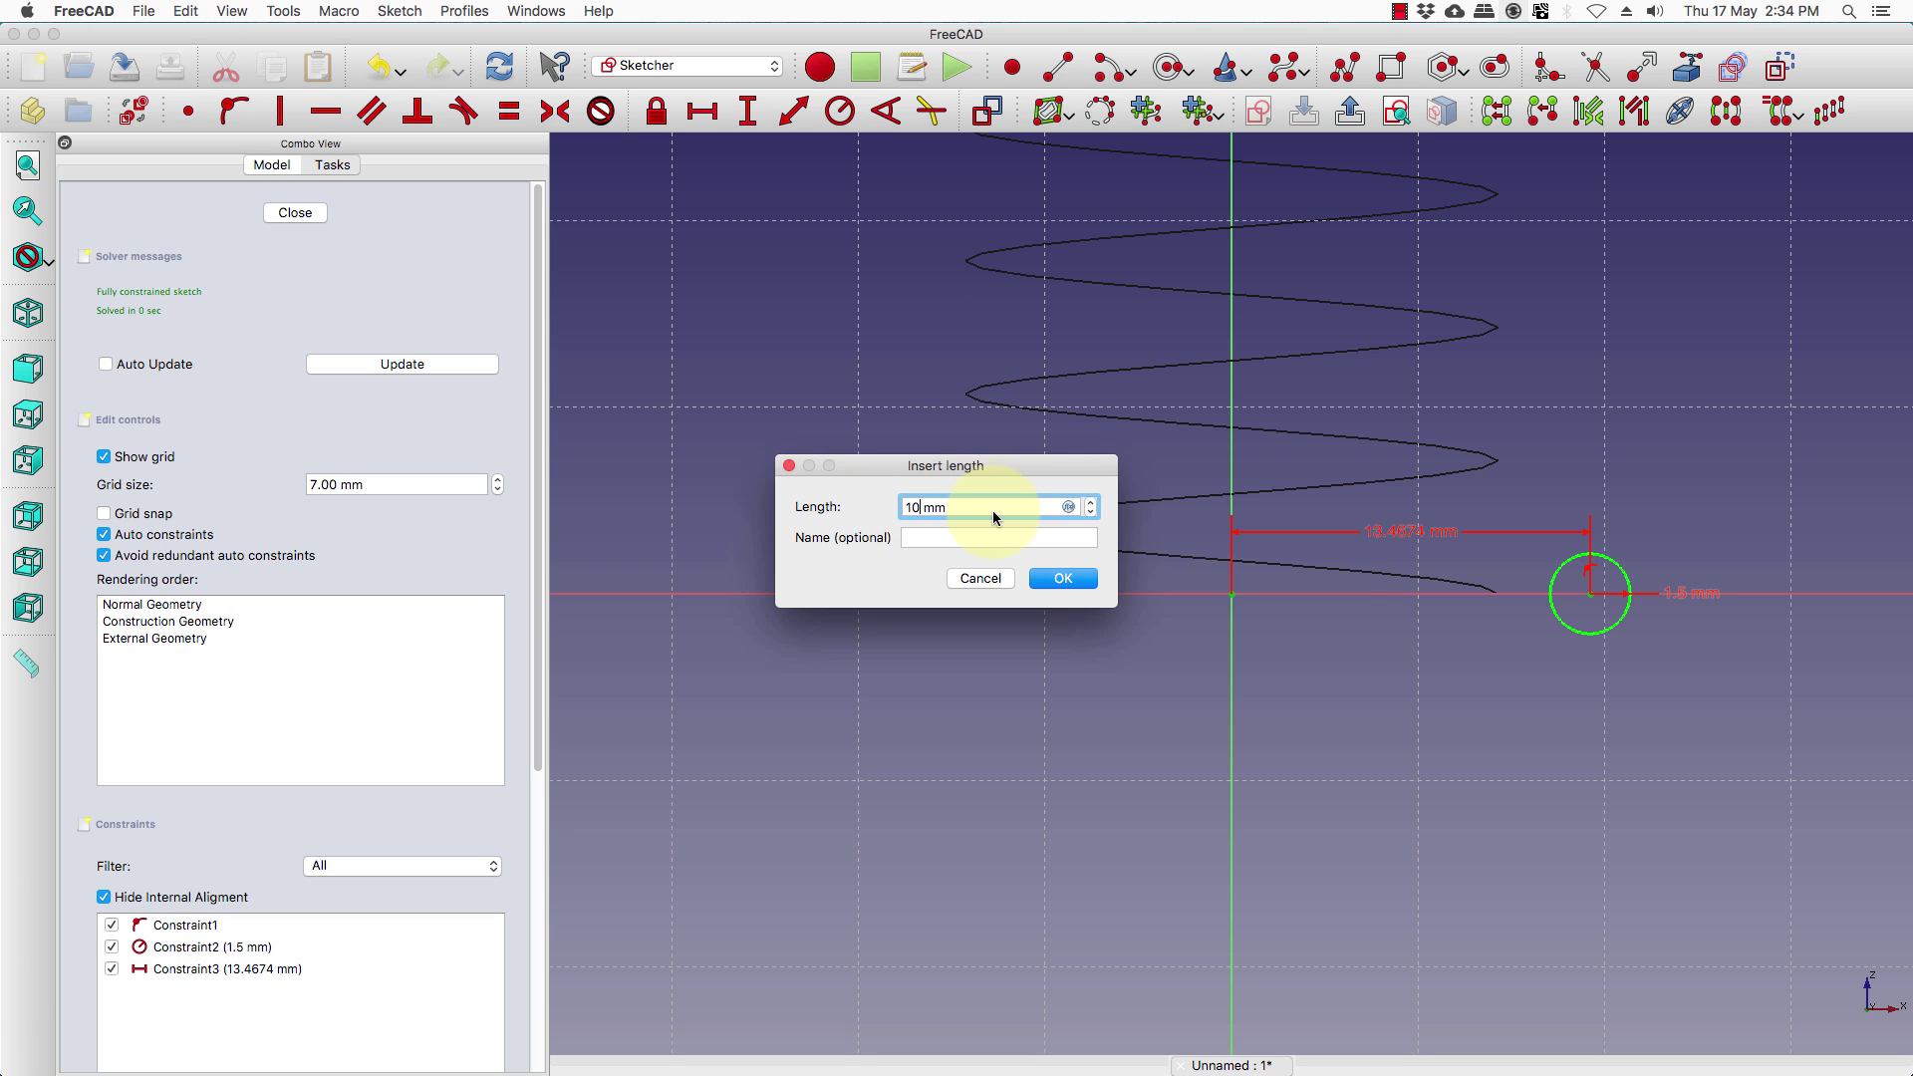
left_click(1062, 578)
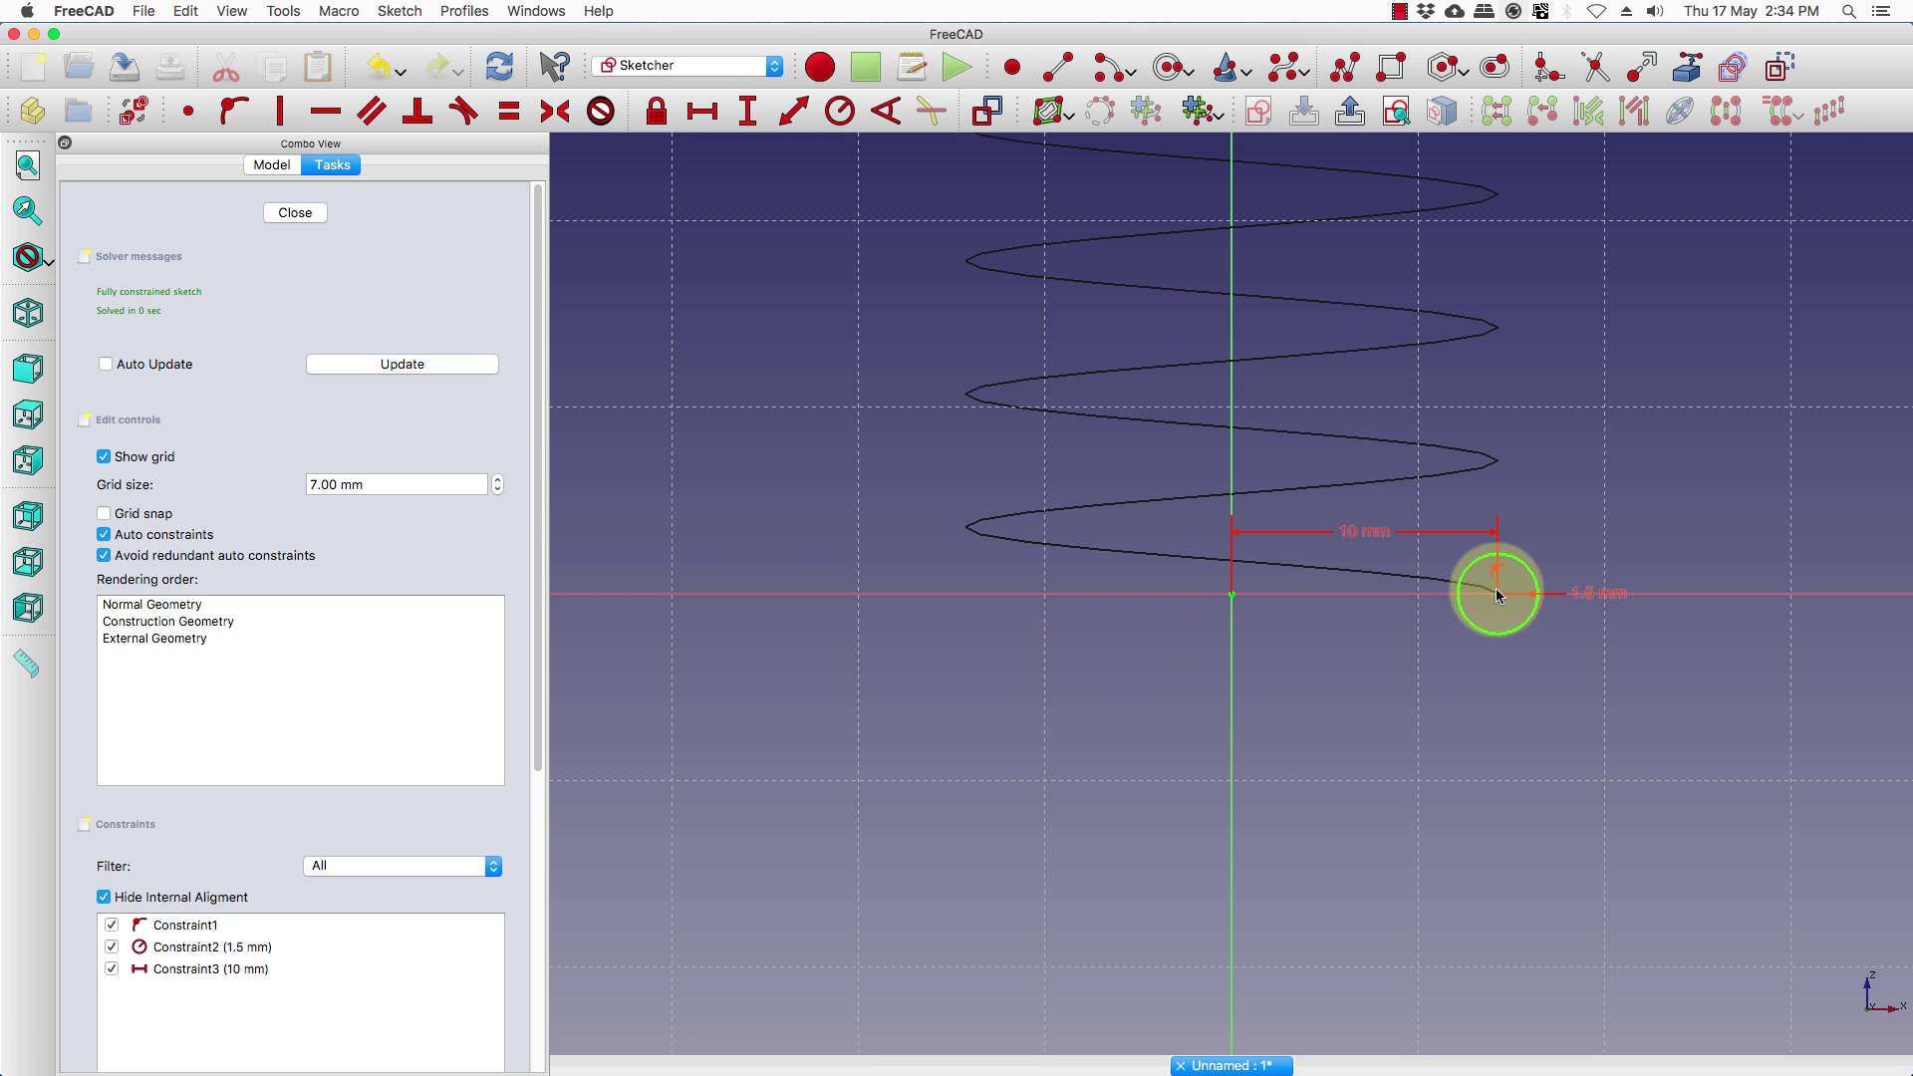
- Close the sketch, show the model tree, and switch to the Part workbench
left_click(295, 213)
left_click(220, 169)
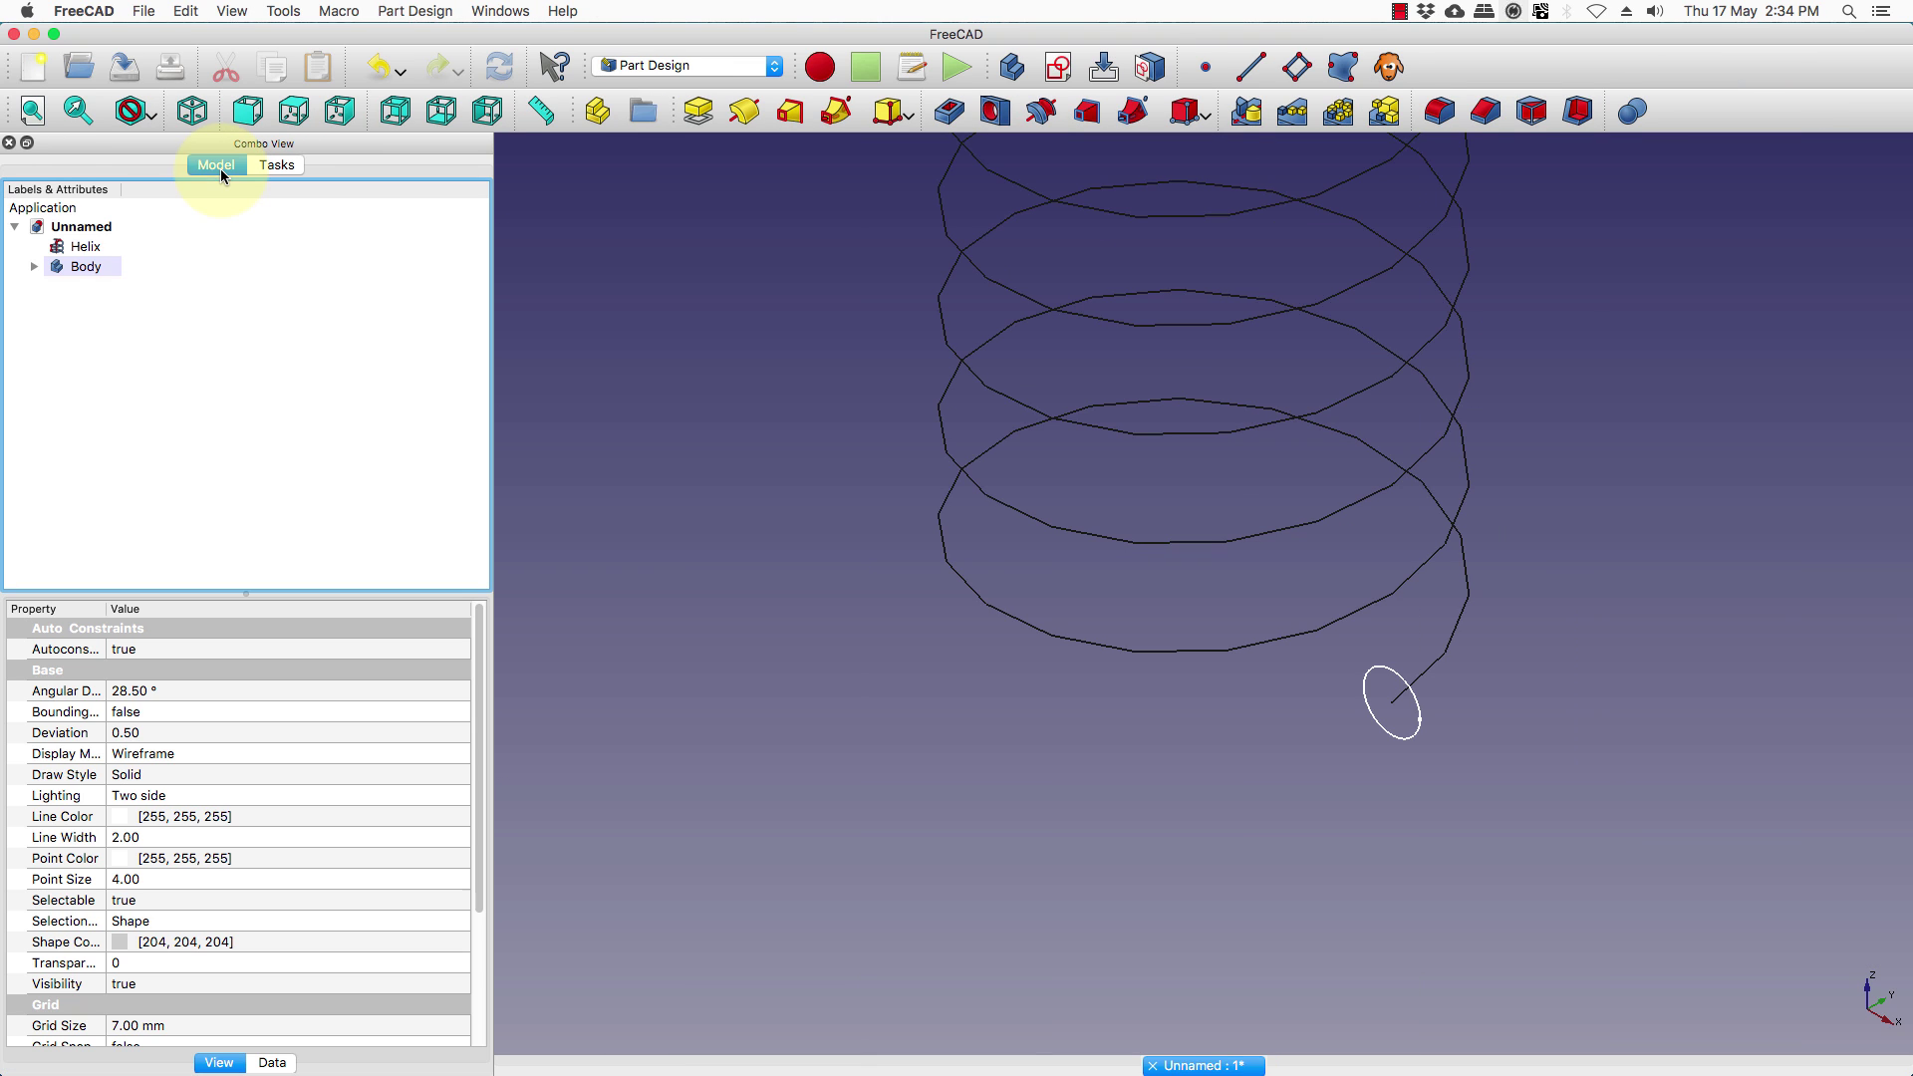
left_click(677, 63)
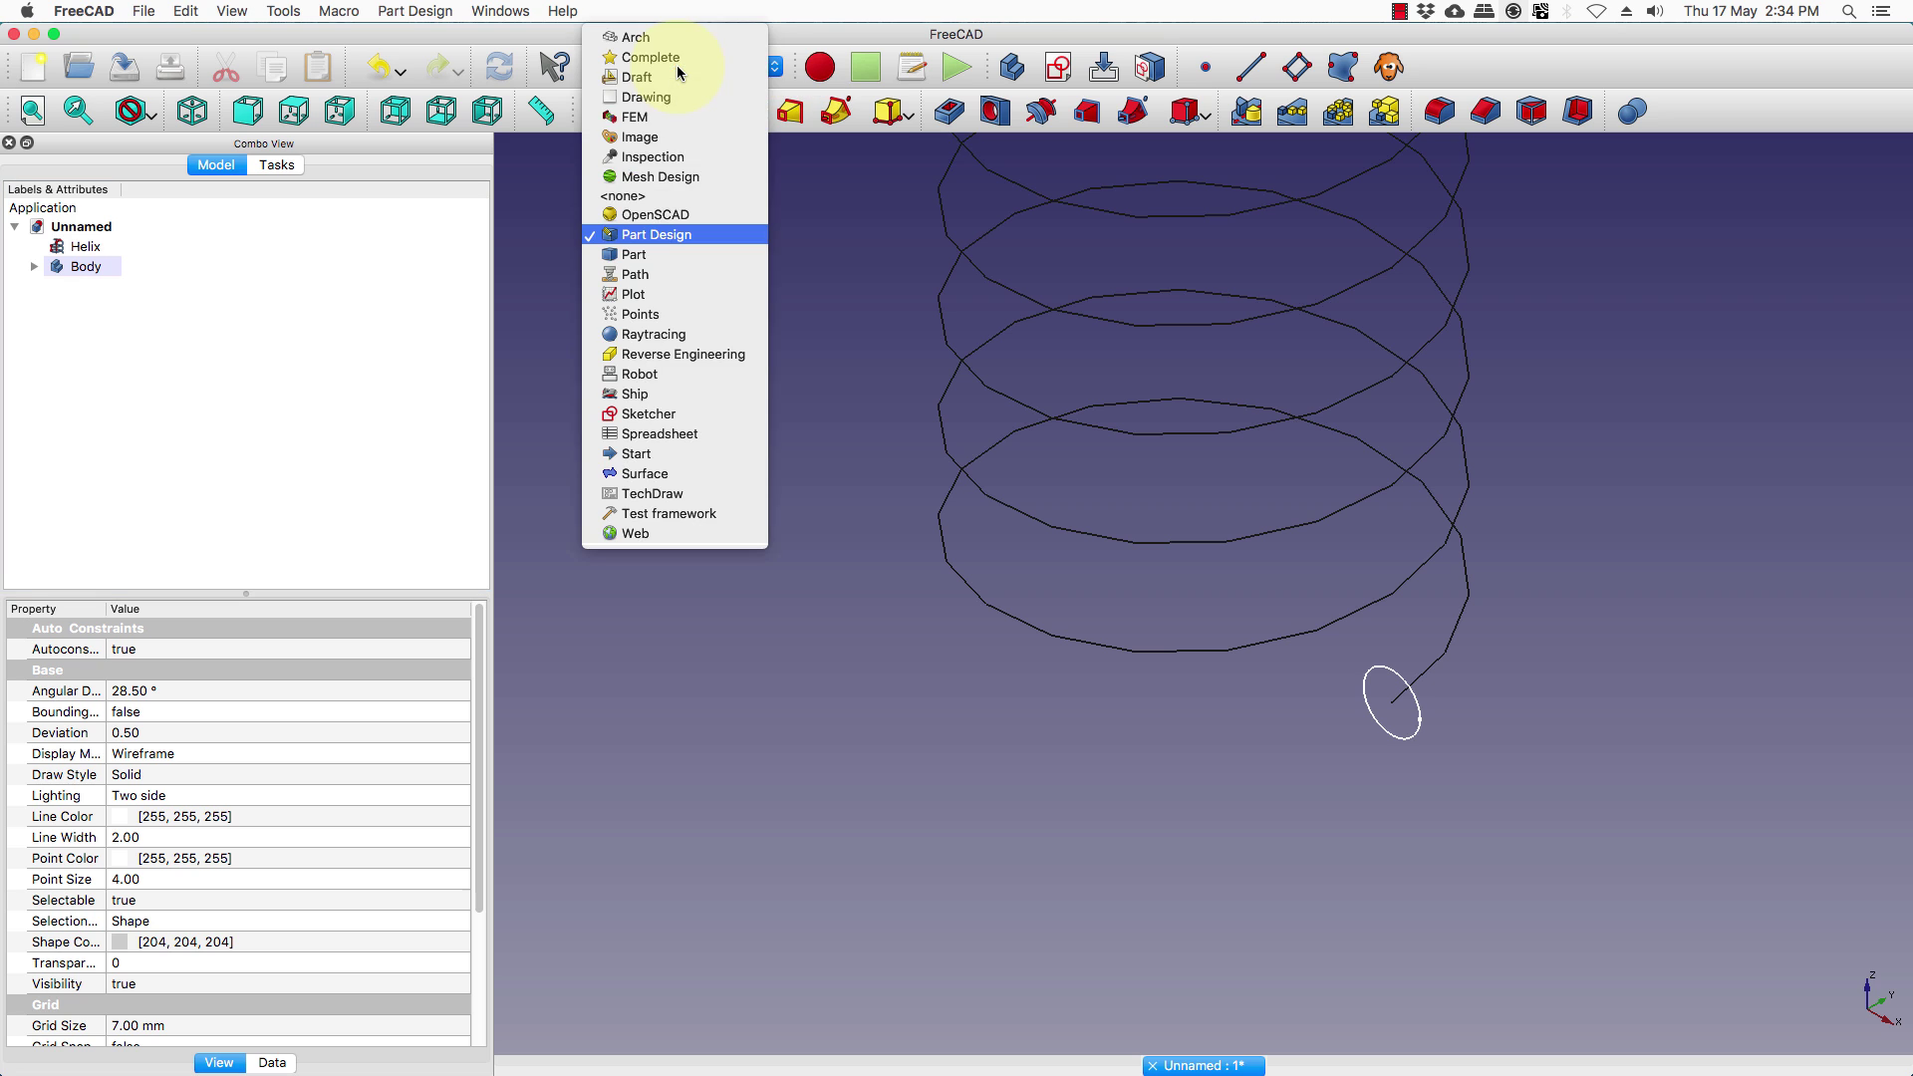
left_click(629, 257)
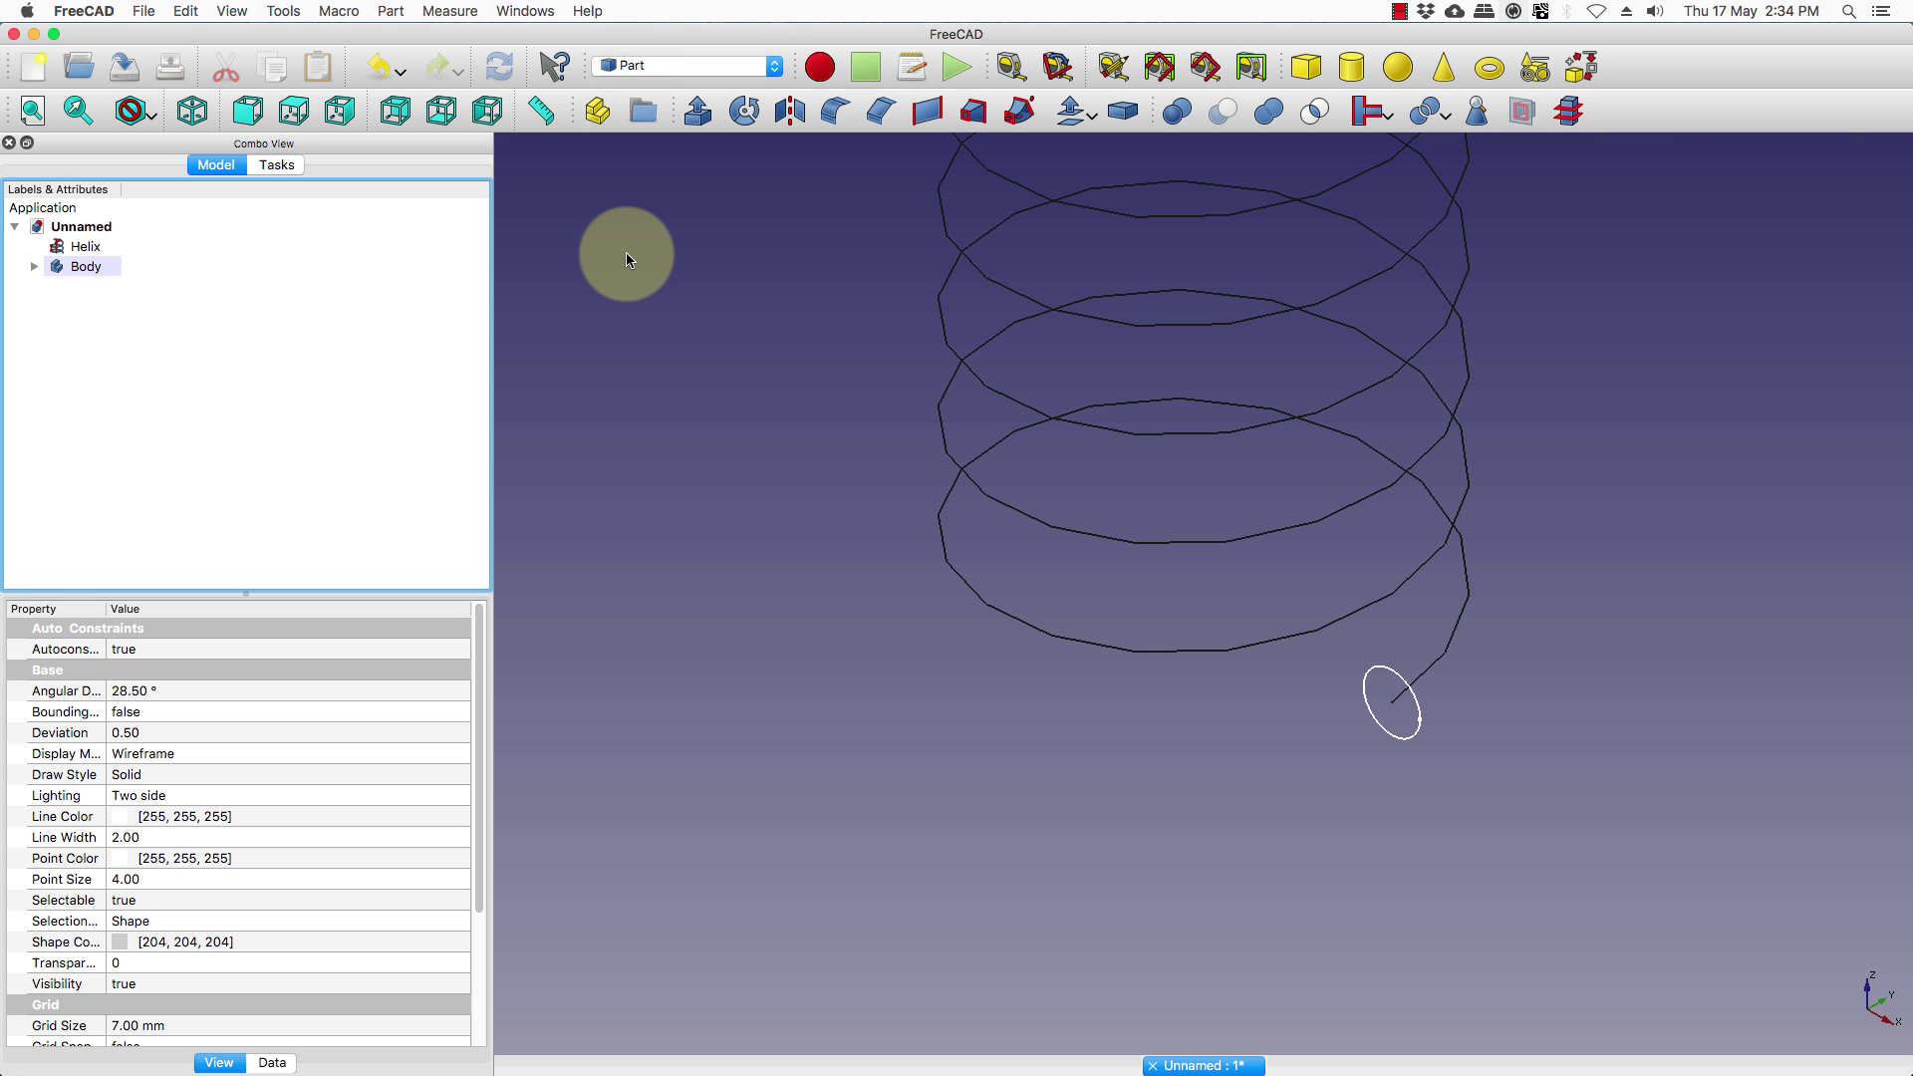
- Start a Part Sweep with the circle Sketch as its profile, bringing the whole helix into view
left_click(1016, 115)
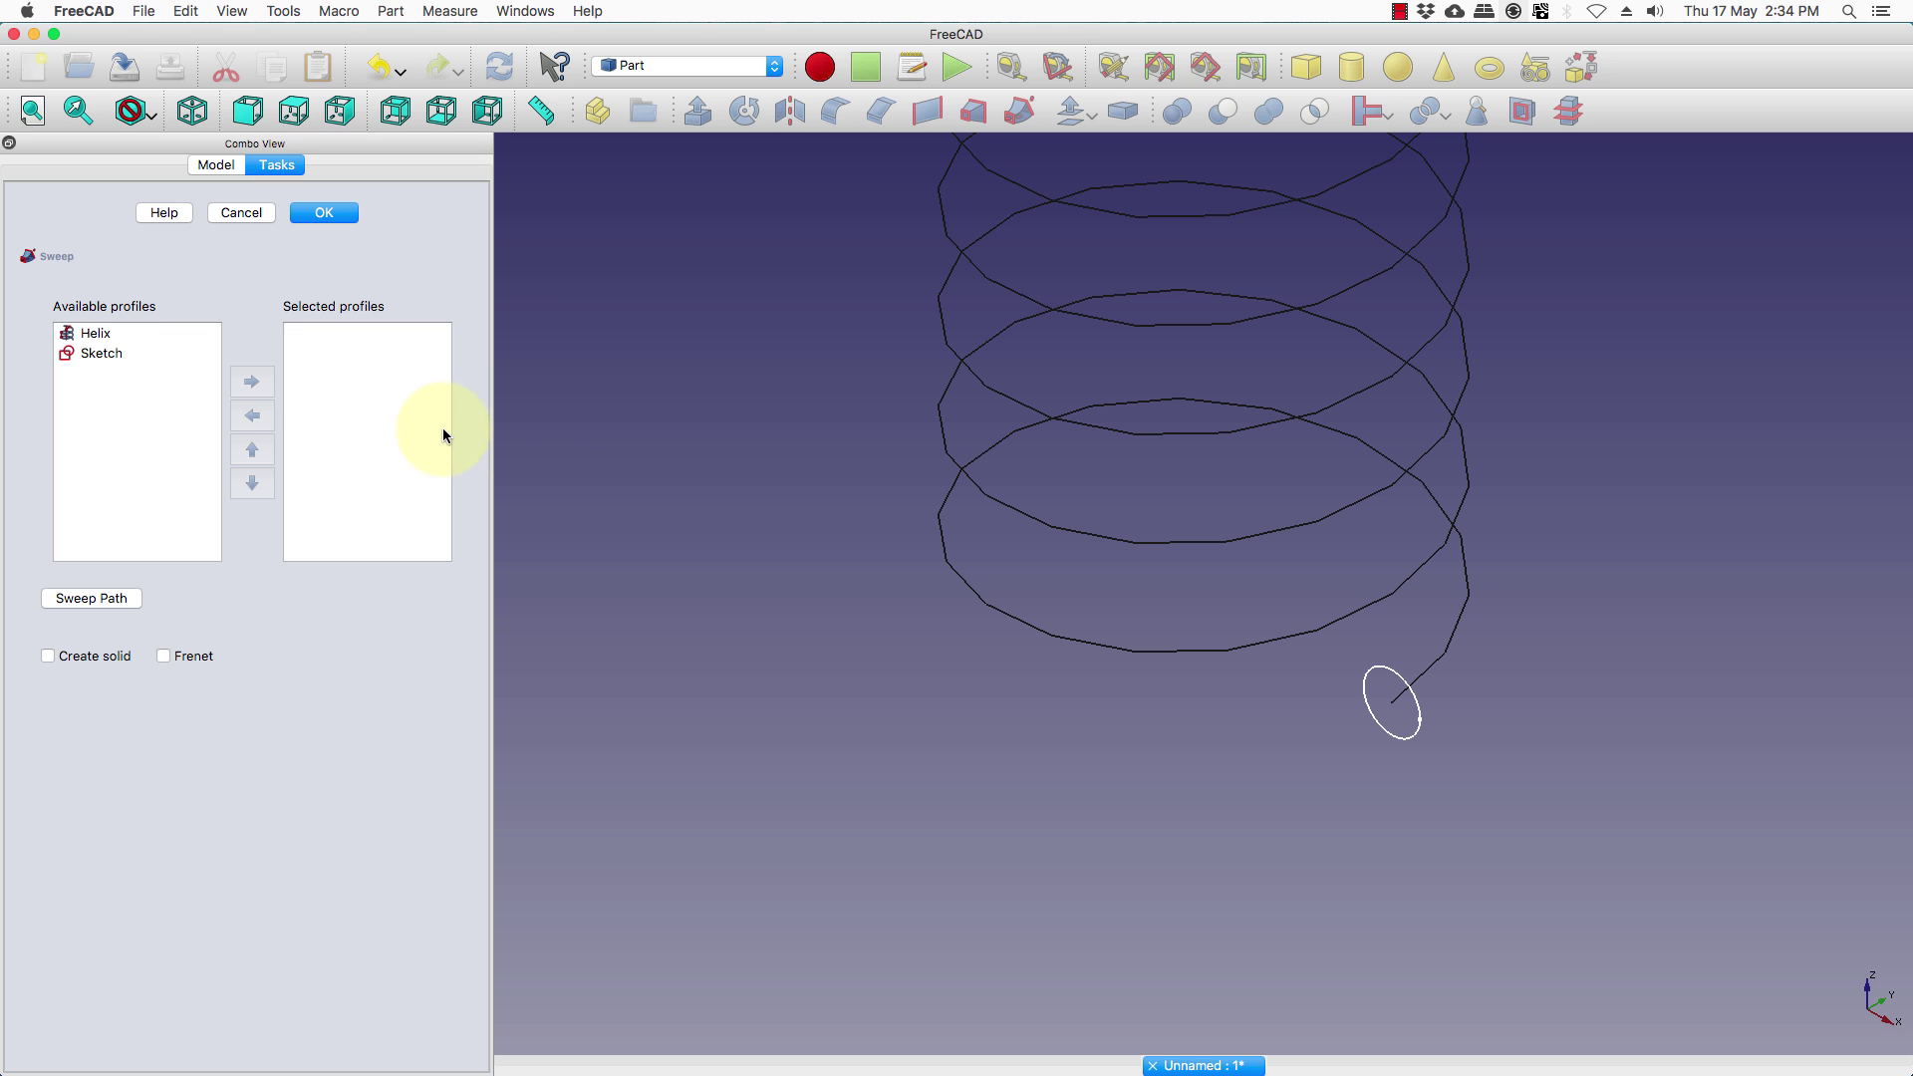
left_click(80, 357)
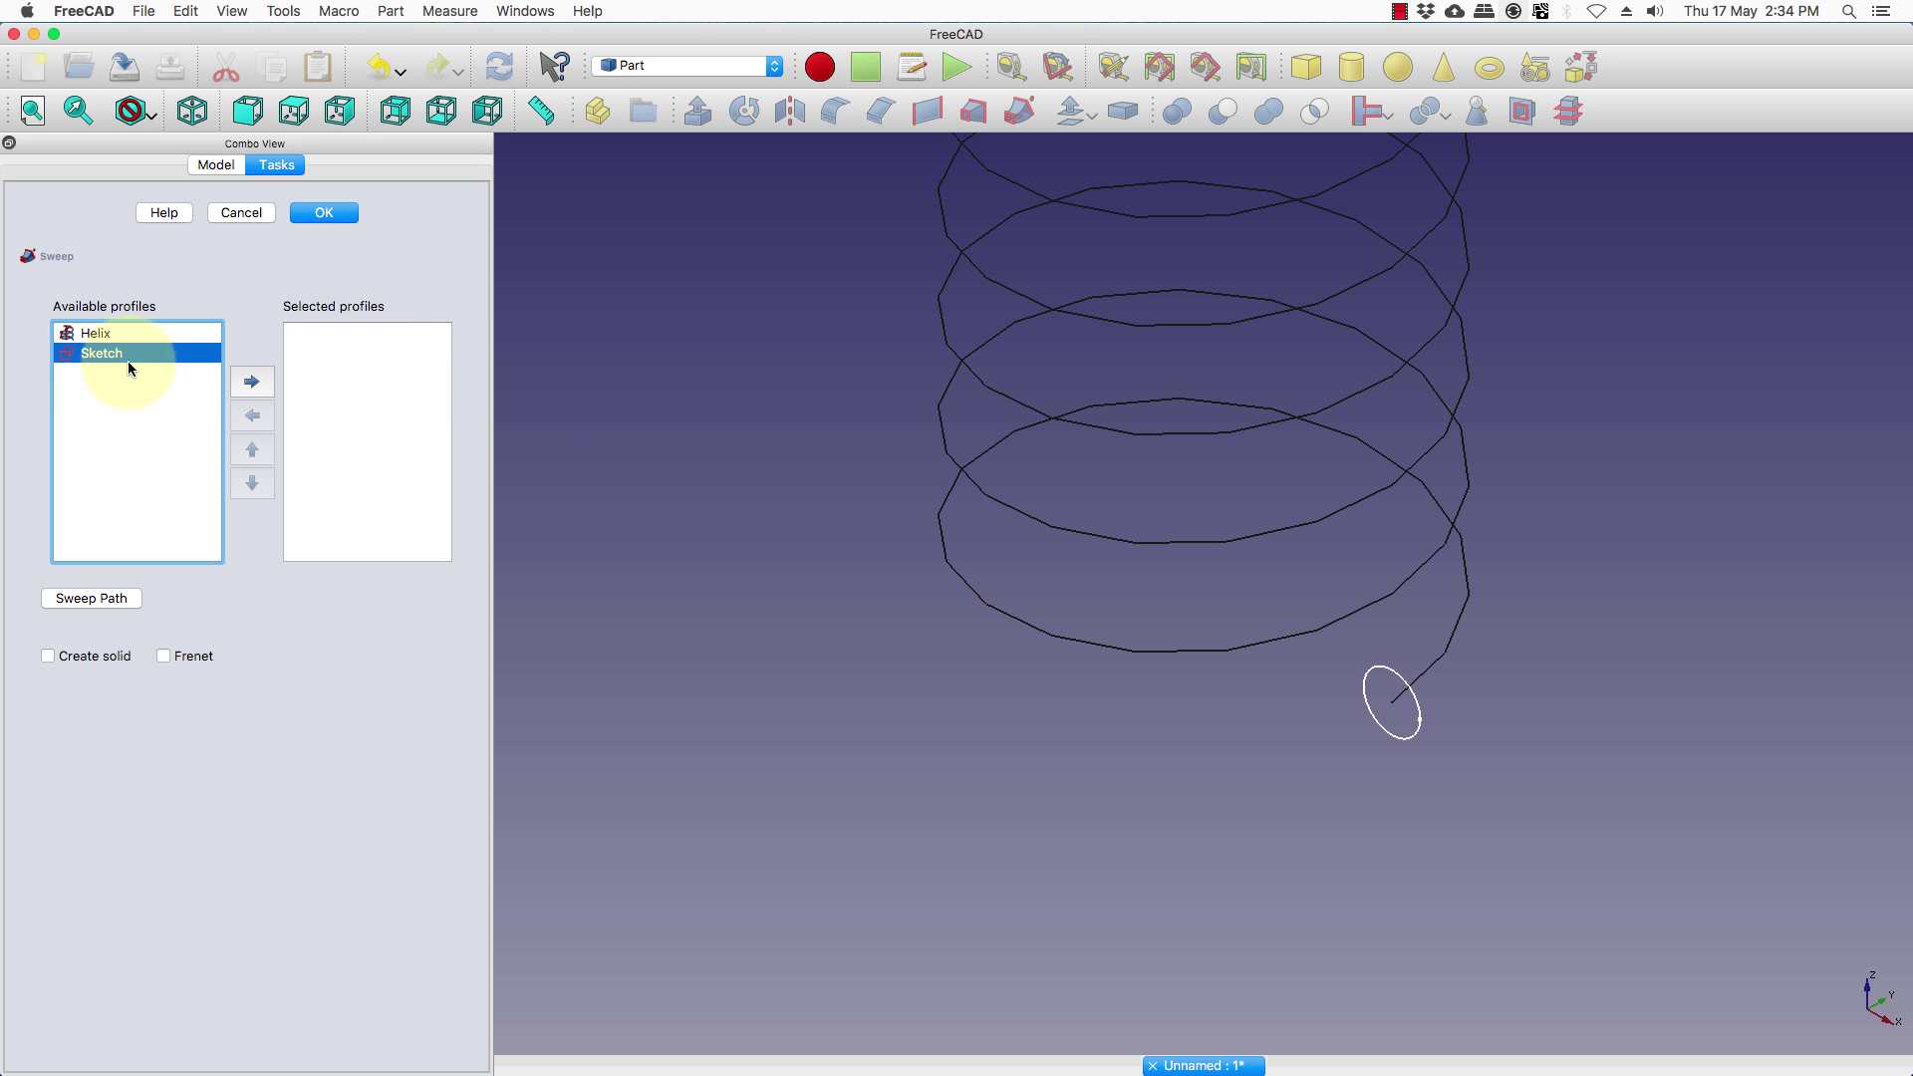
left_click(253, 382)
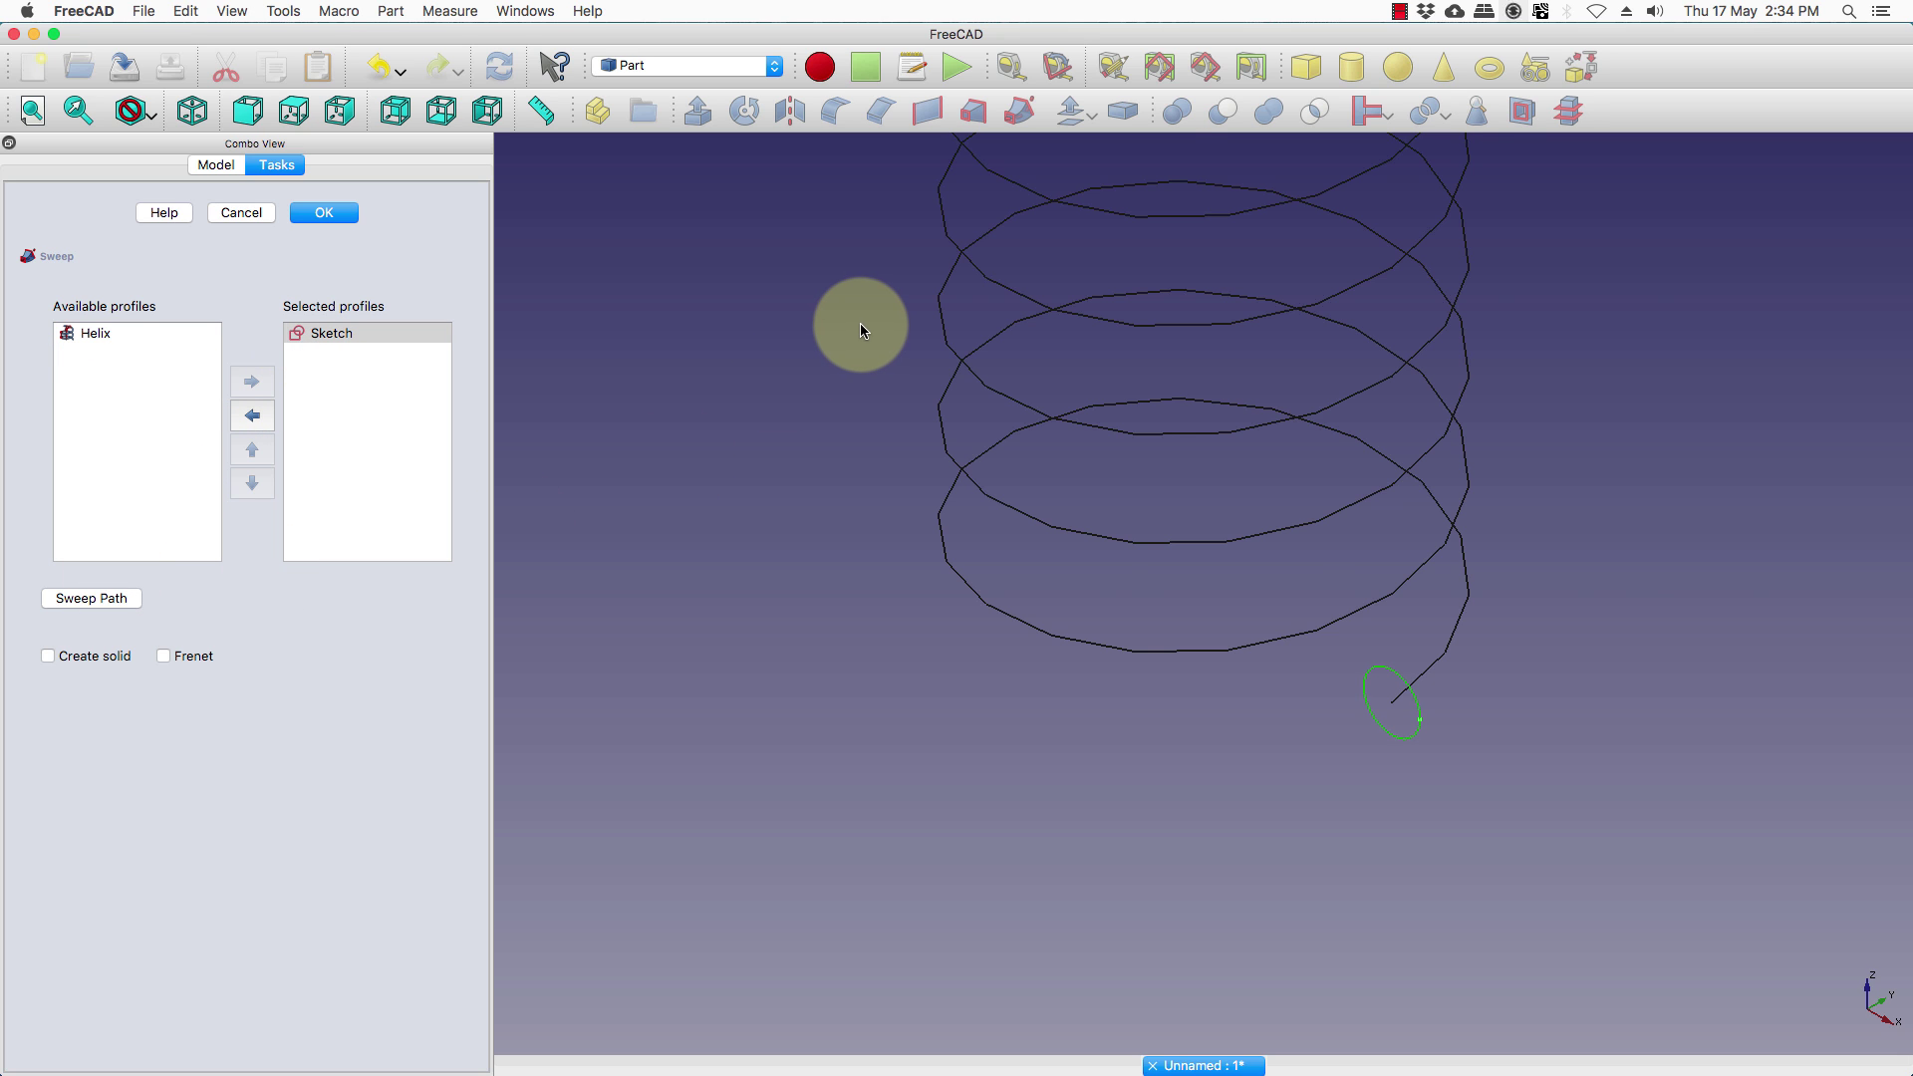
scroll(859, 323, "down", 5)
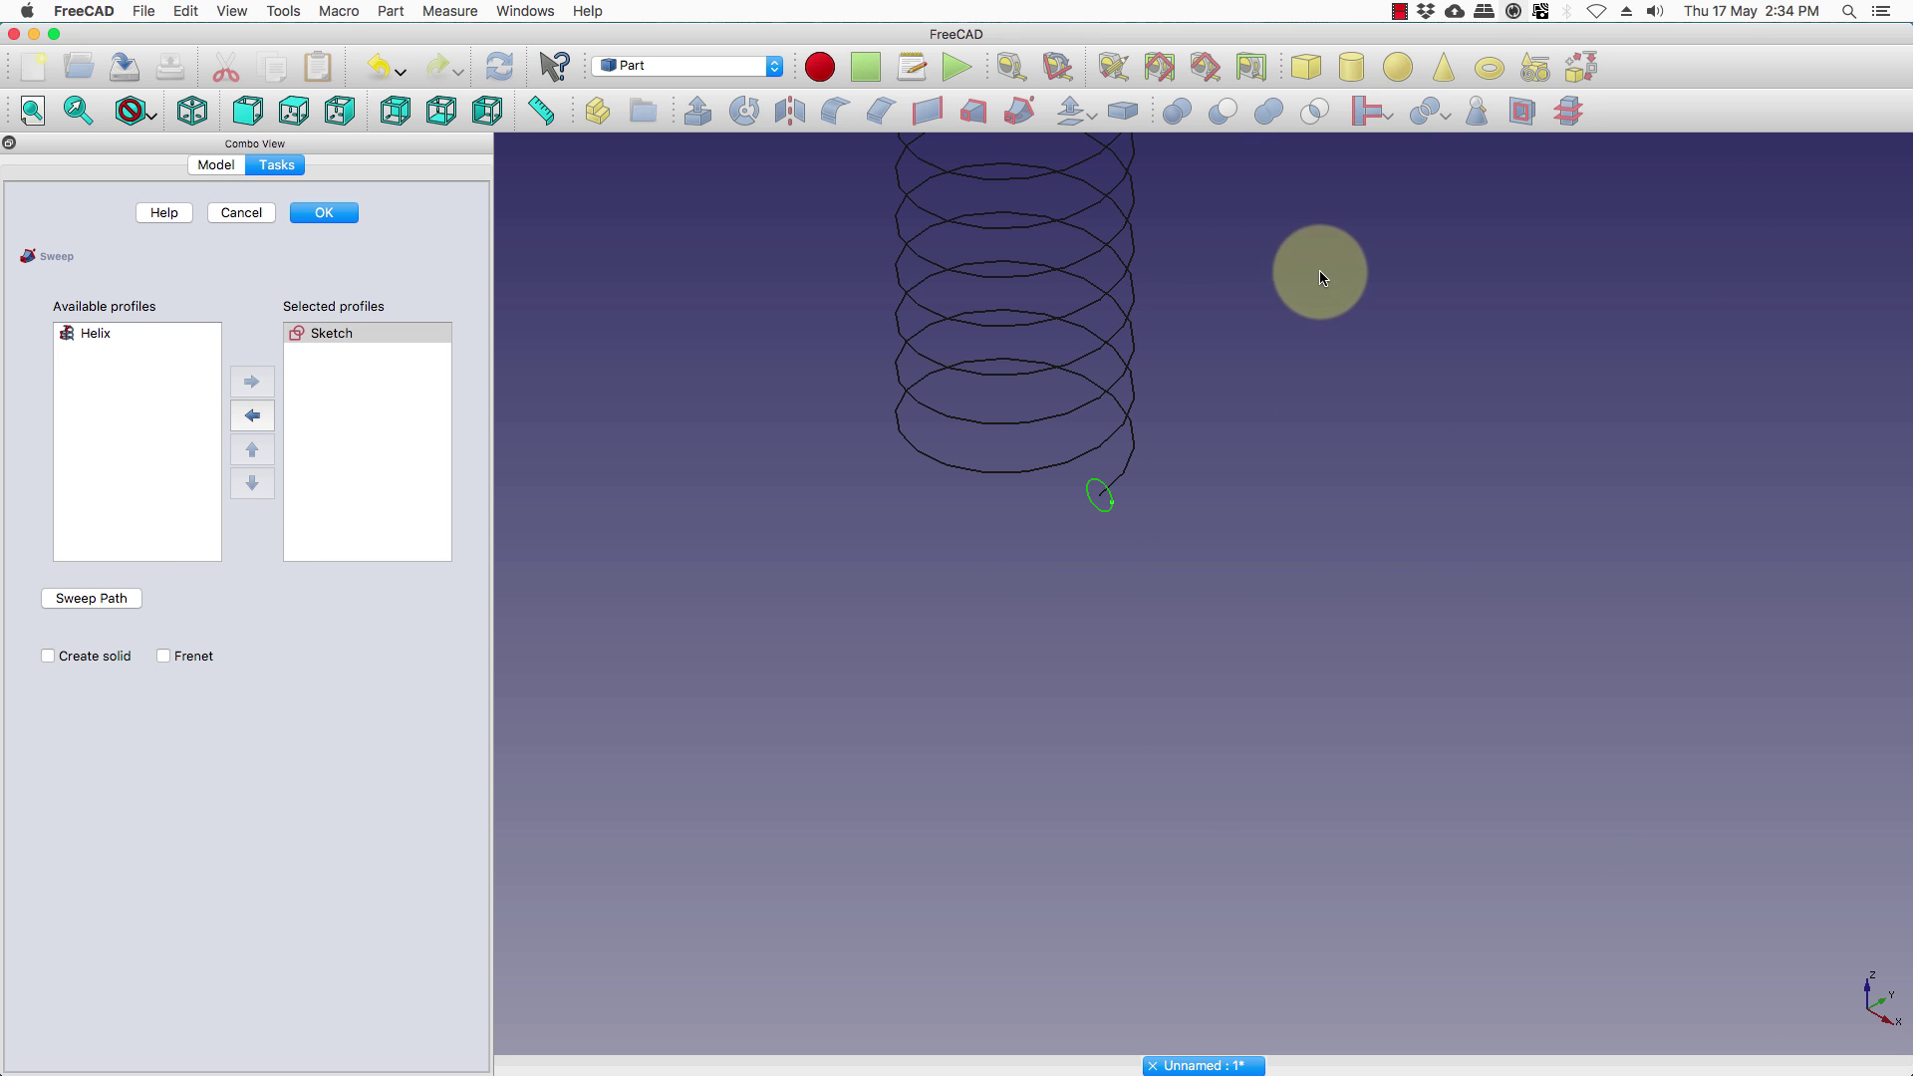
middle_click_drag(1322, 277, 1431, 628)
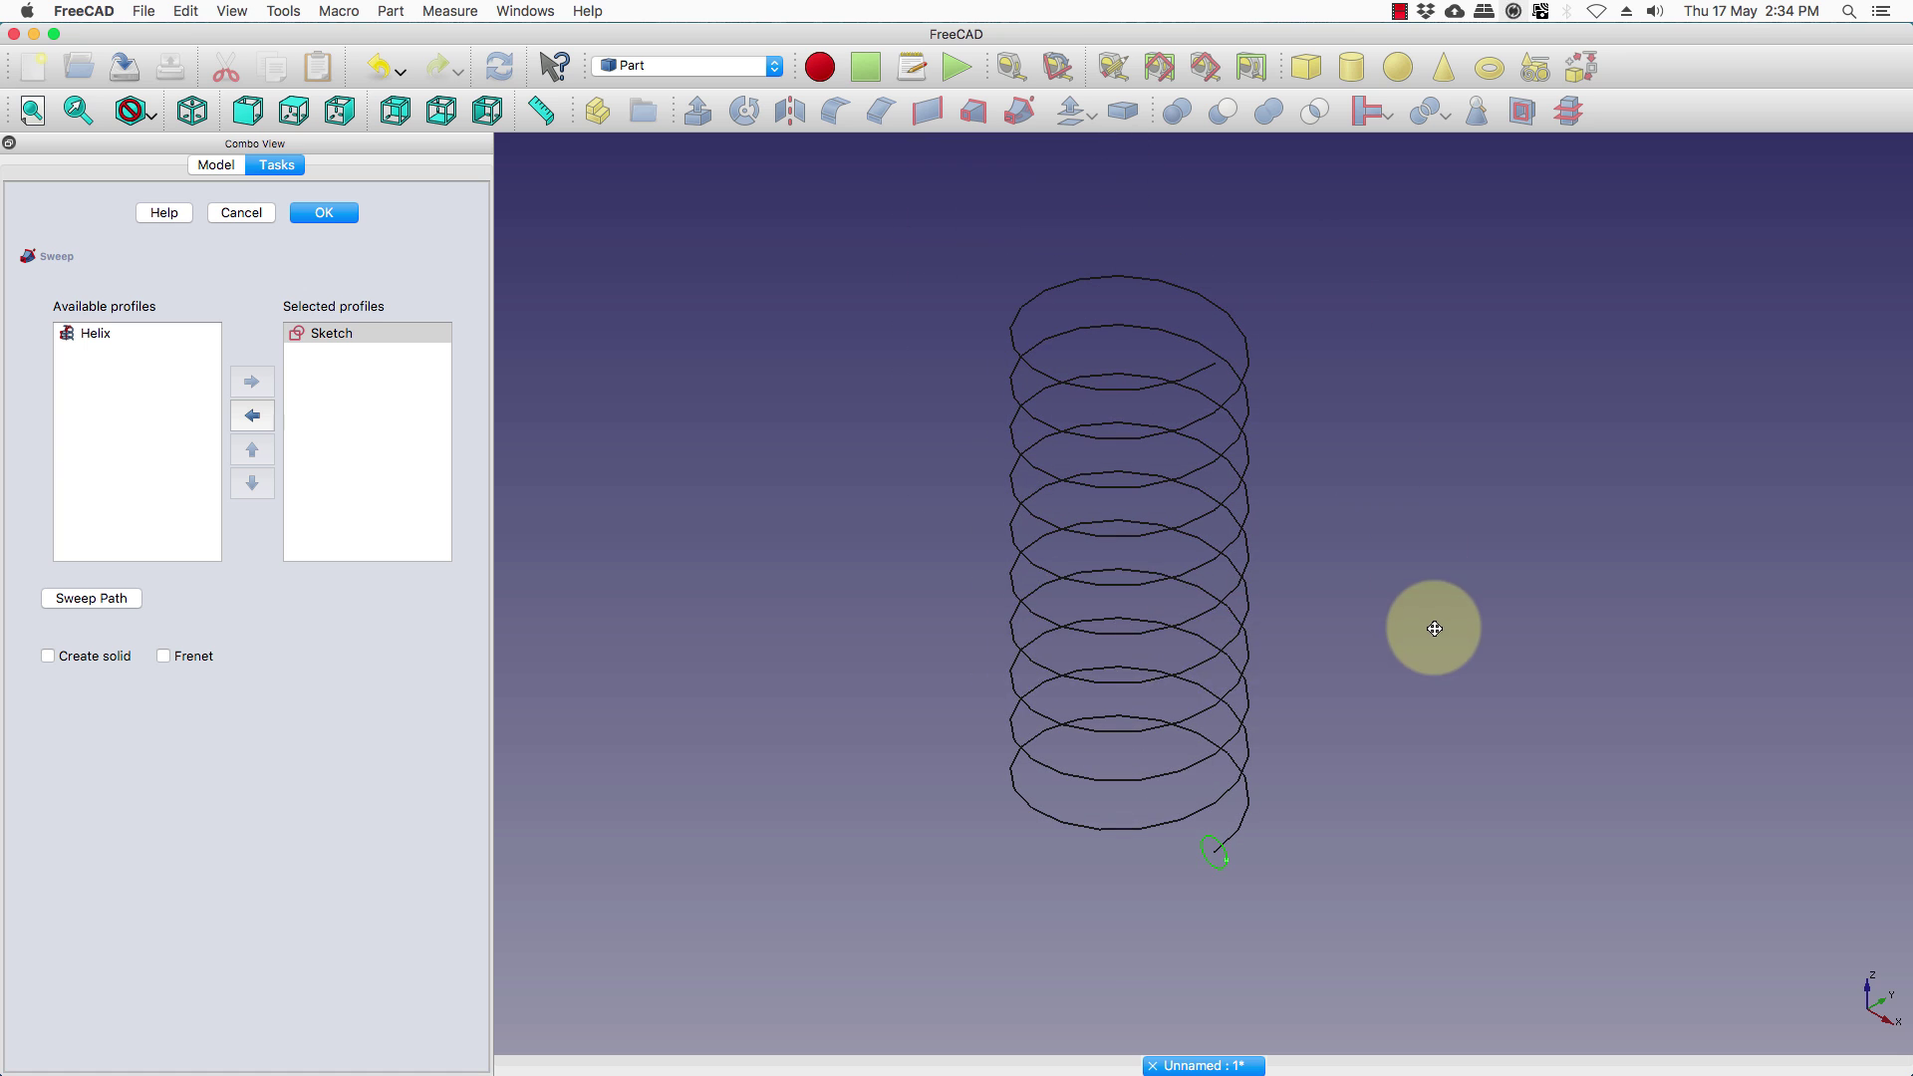
- Pick all ten helix loops, bottom to top, as the sweep path
left_click(88, 599)
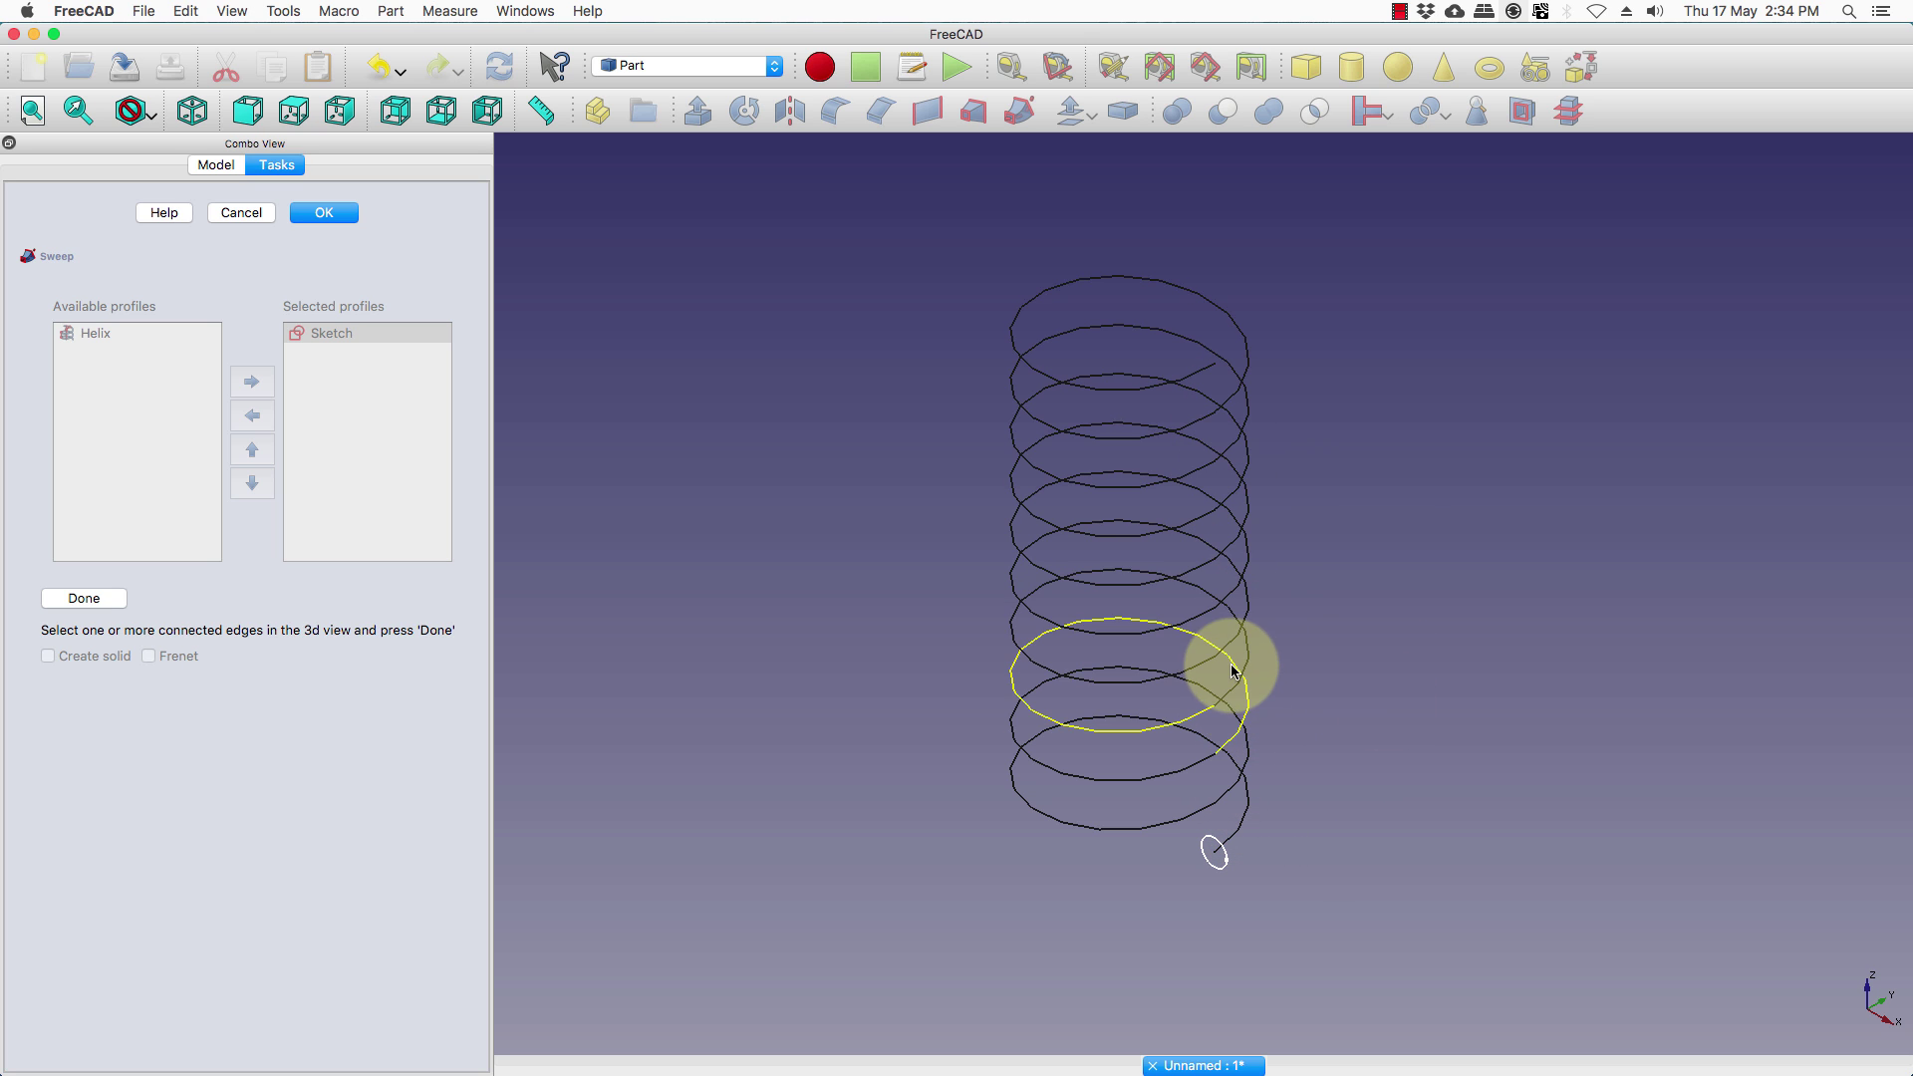
left_click(1245, 823)
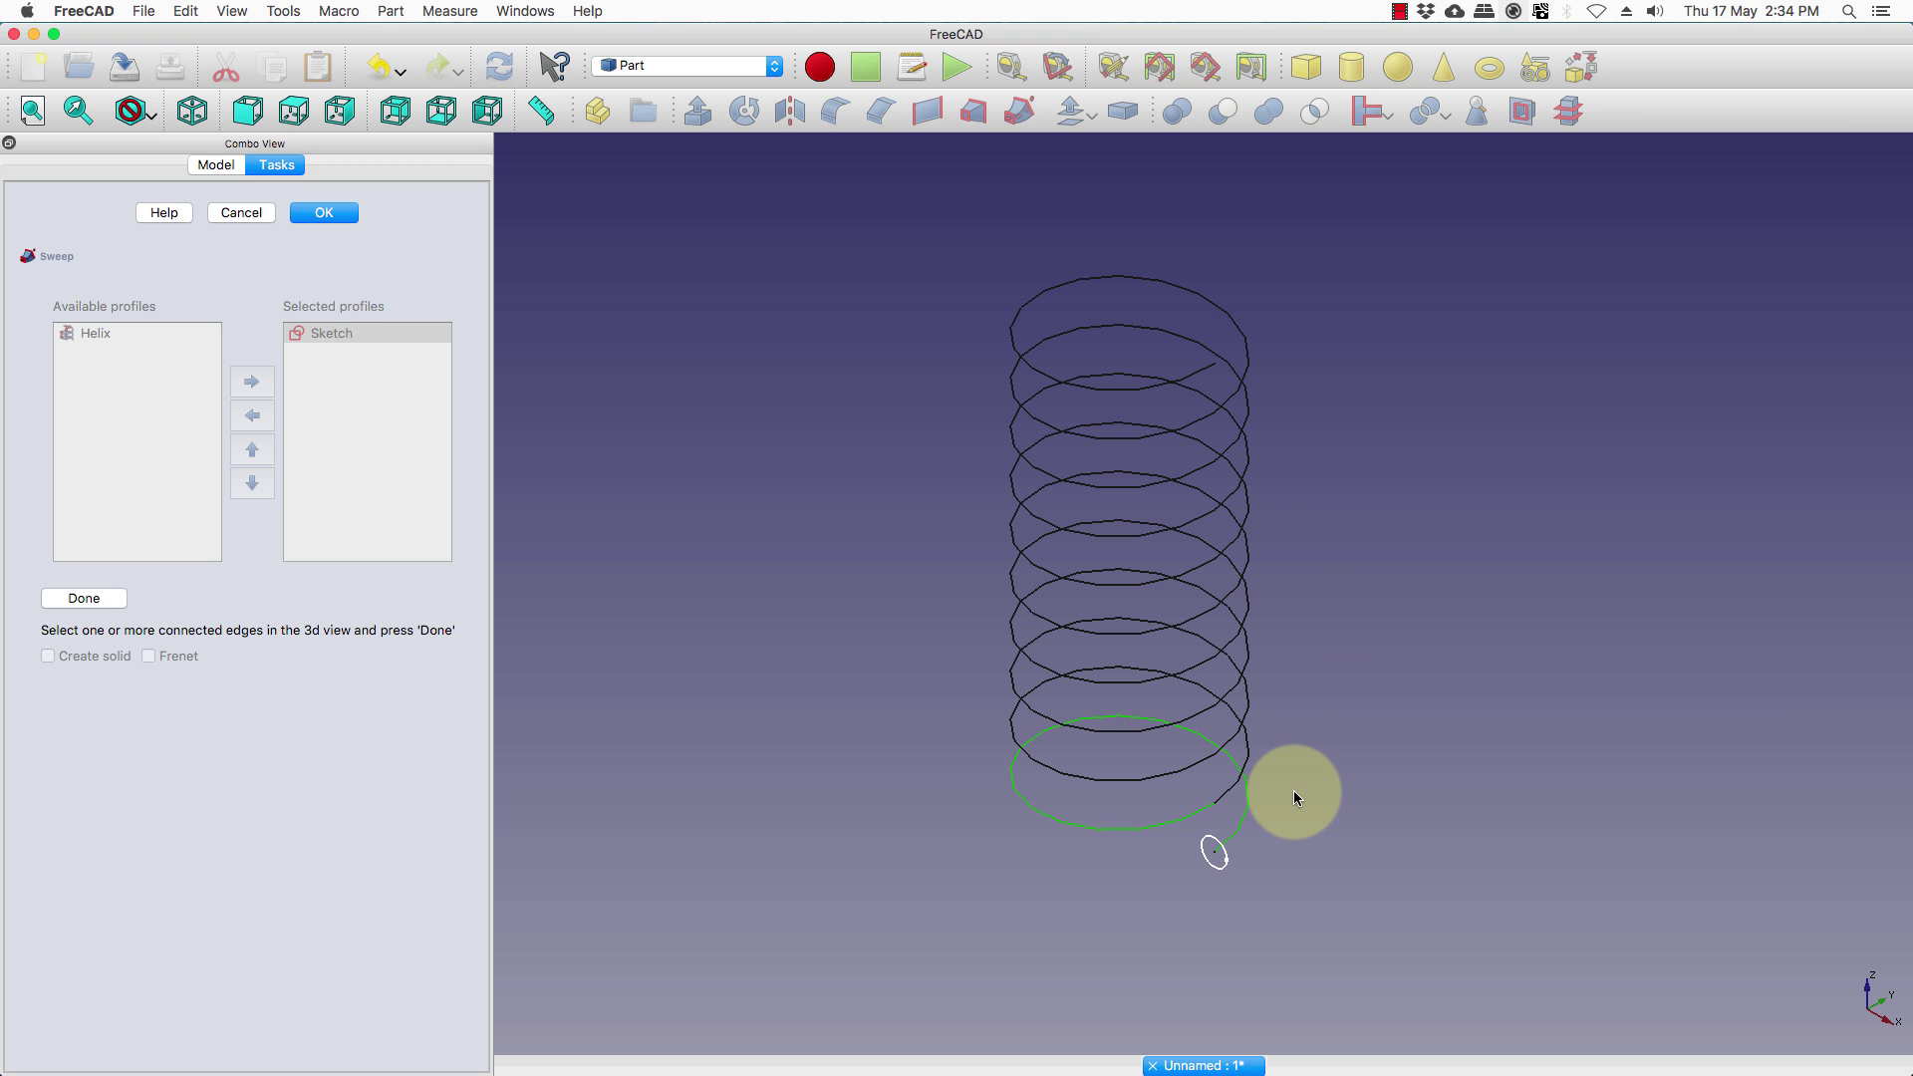
left_click(1247, 755)
left_click(1250, 710)
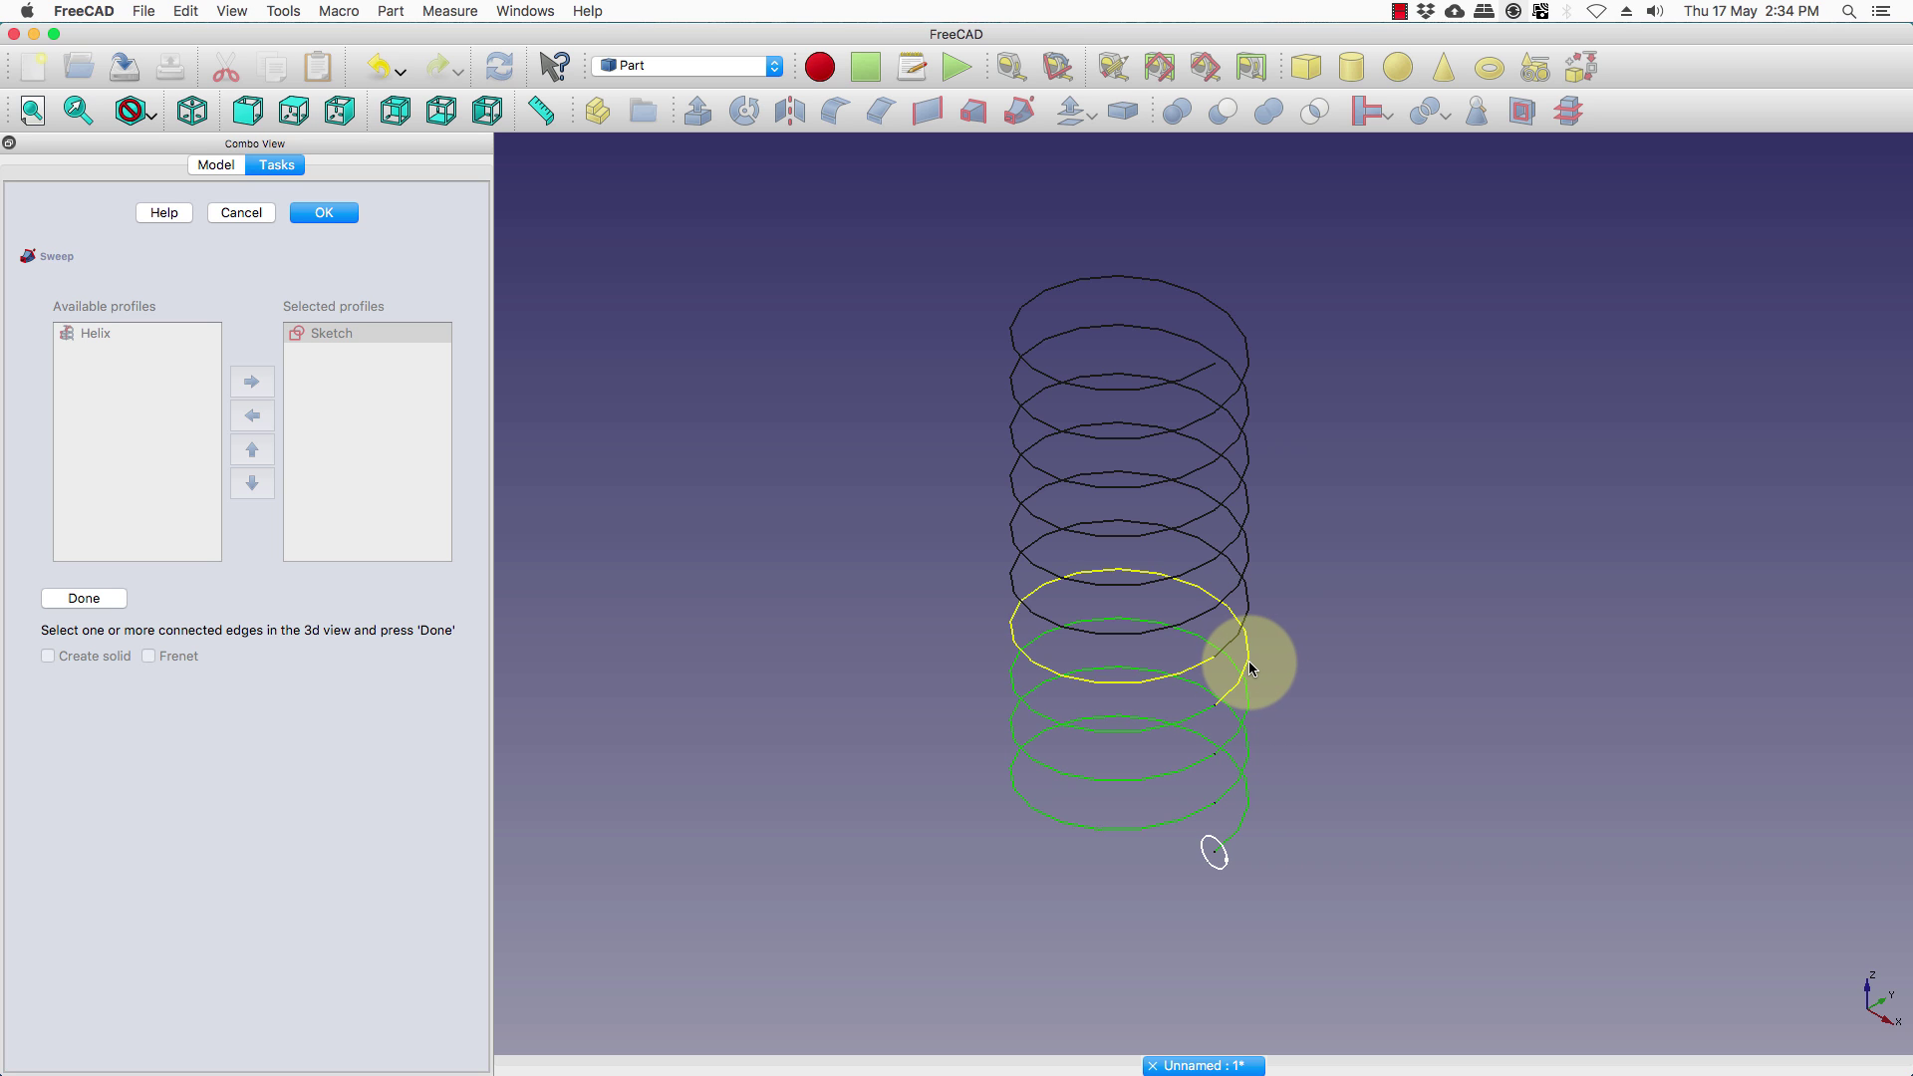
left_click(1254, 662)
left_click(1252, 601)
left_click(1246, 558)
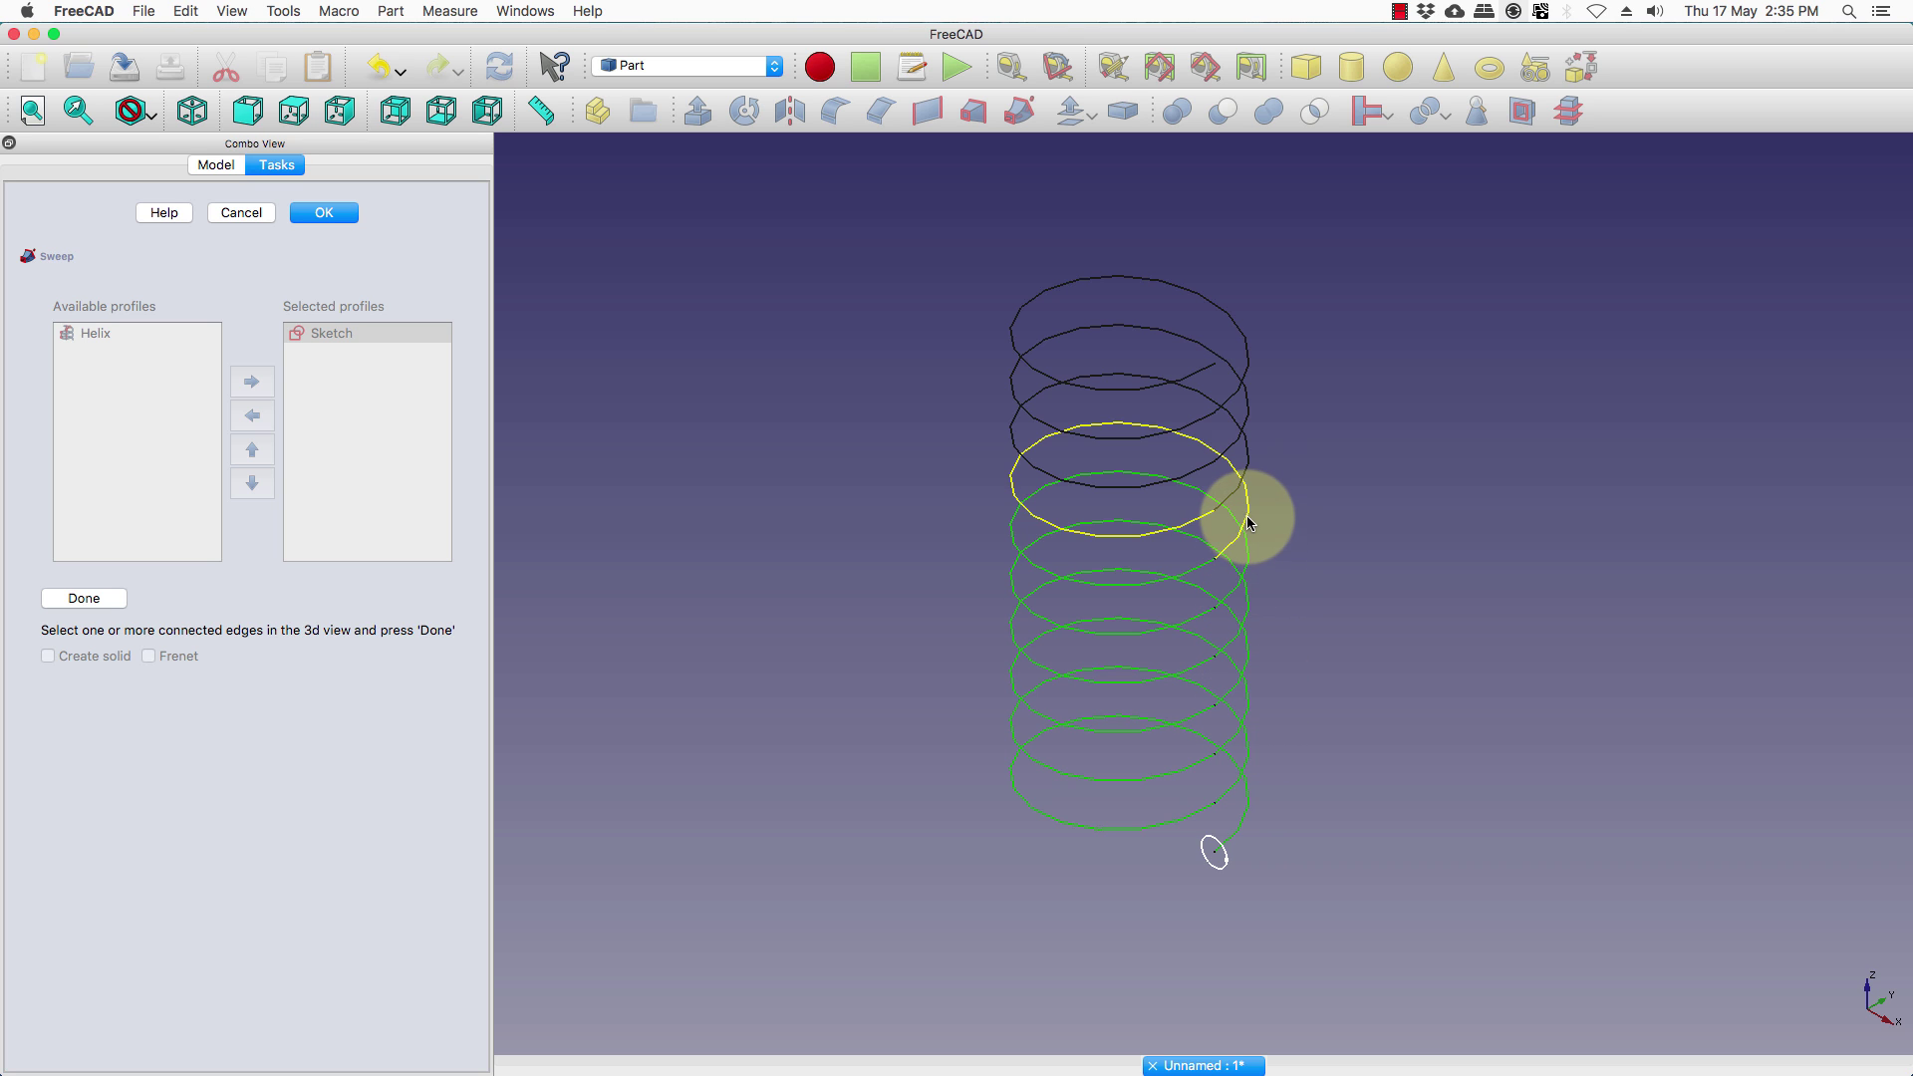
left_click(1246, 513)
left_click(1251, 463)
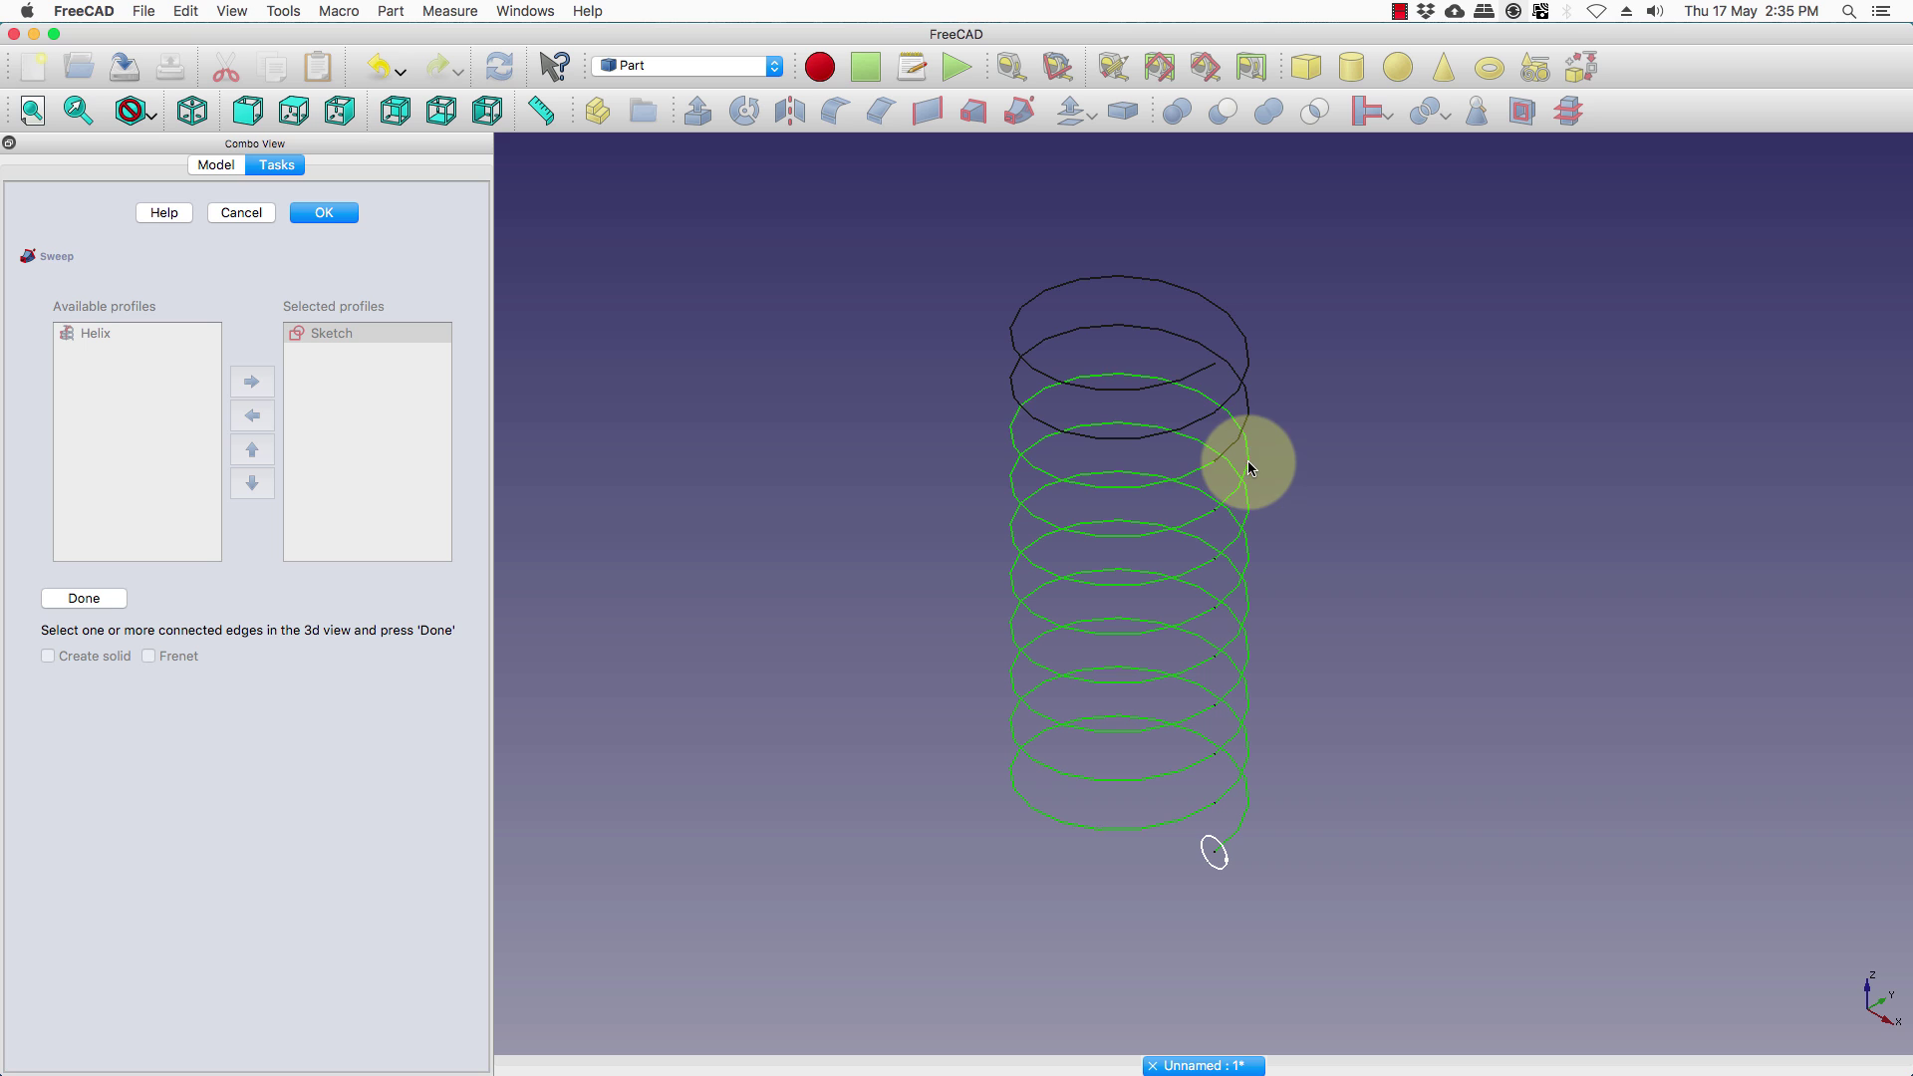
left_click(1247, 408)
left_click(1244, 361)
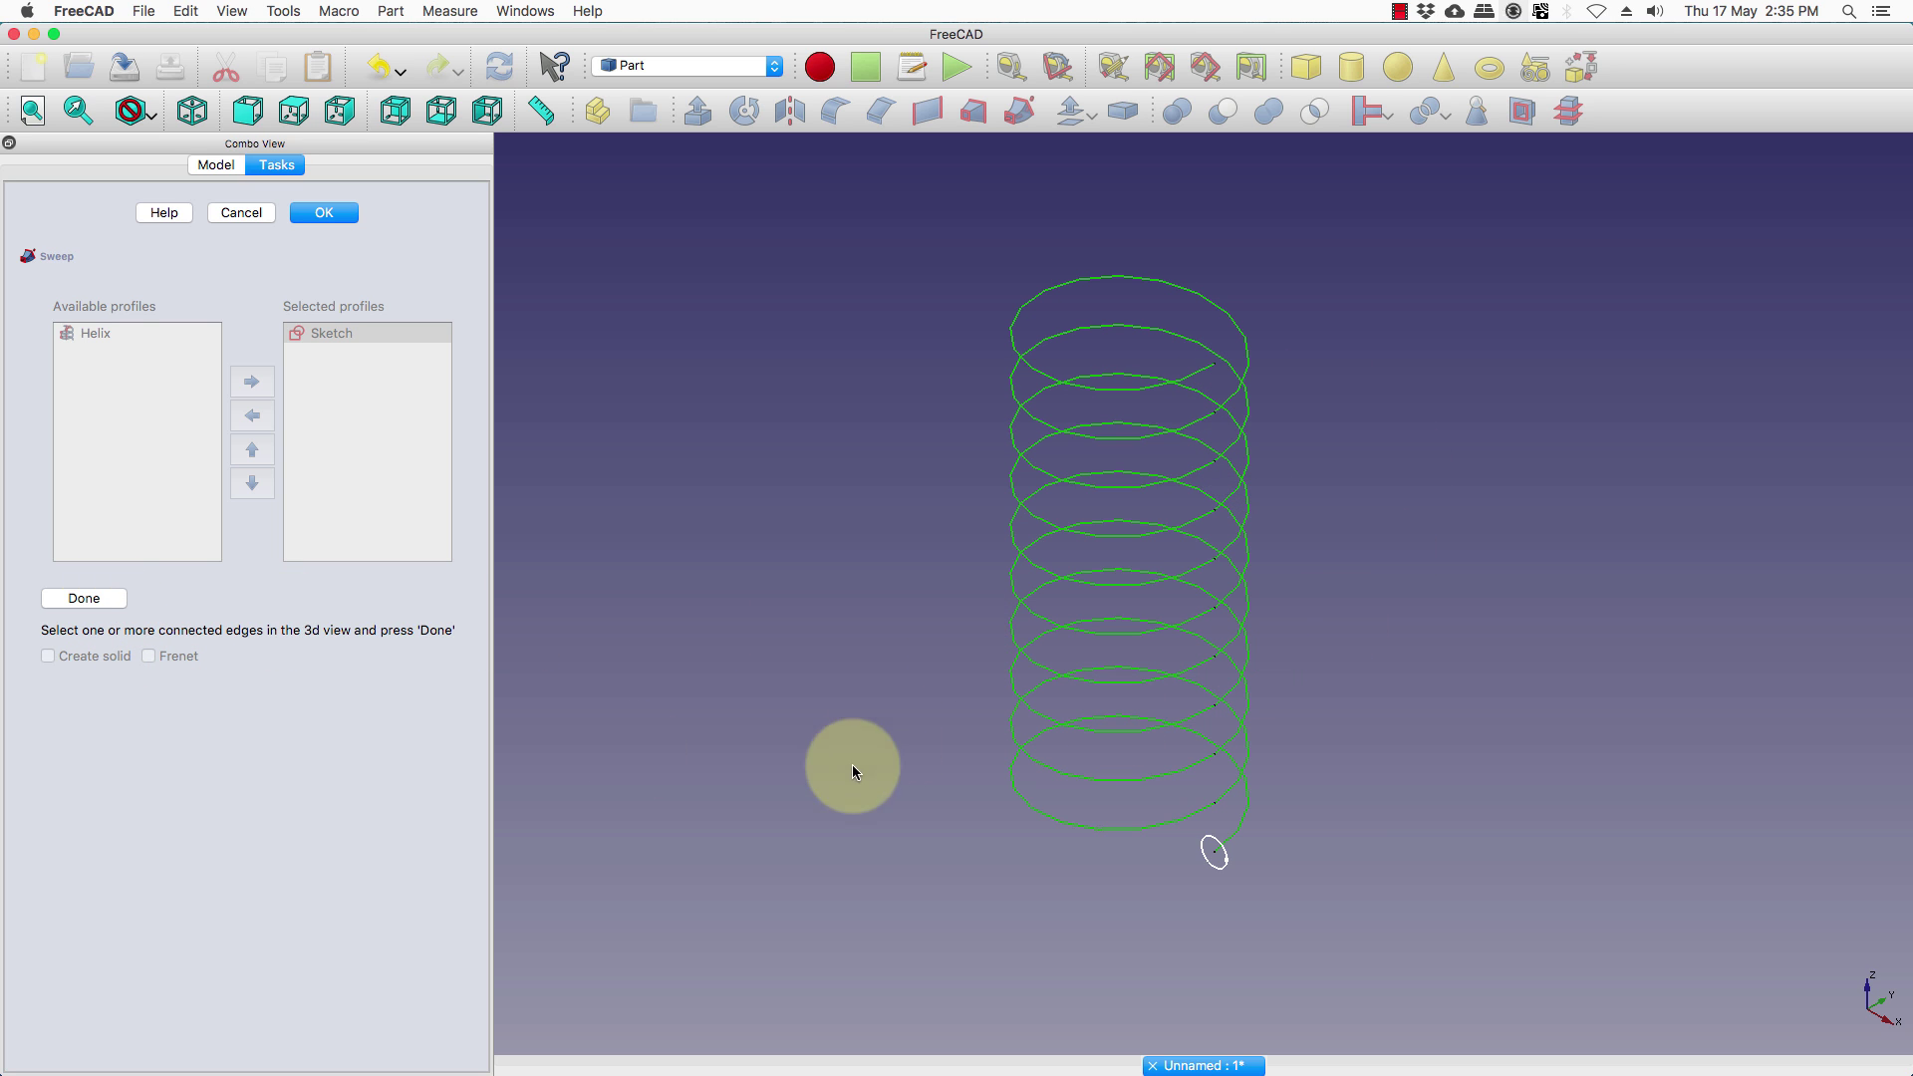
- Finish the path, enable Frenet, create the sweep and switch the display to Shaded
left_click(88, 598)
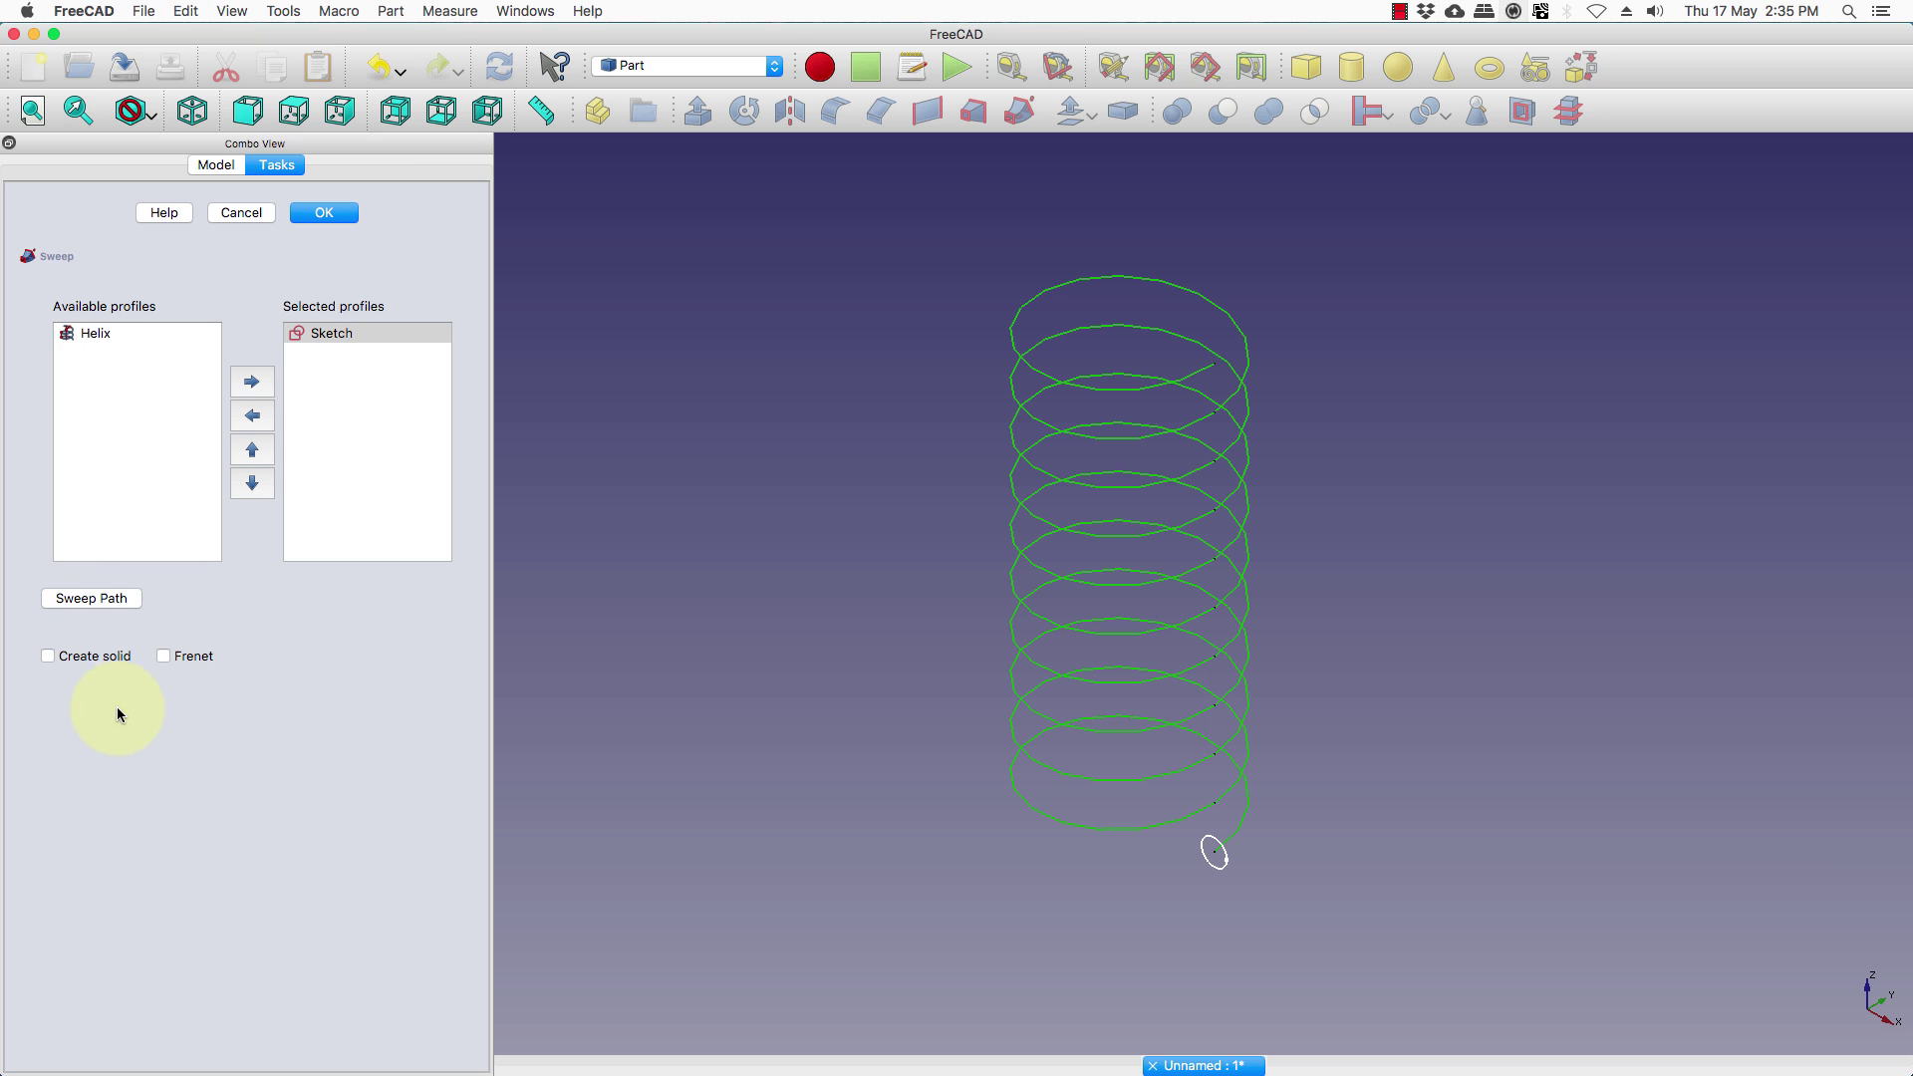
left_click(164, 657)
left_click(338, 212)
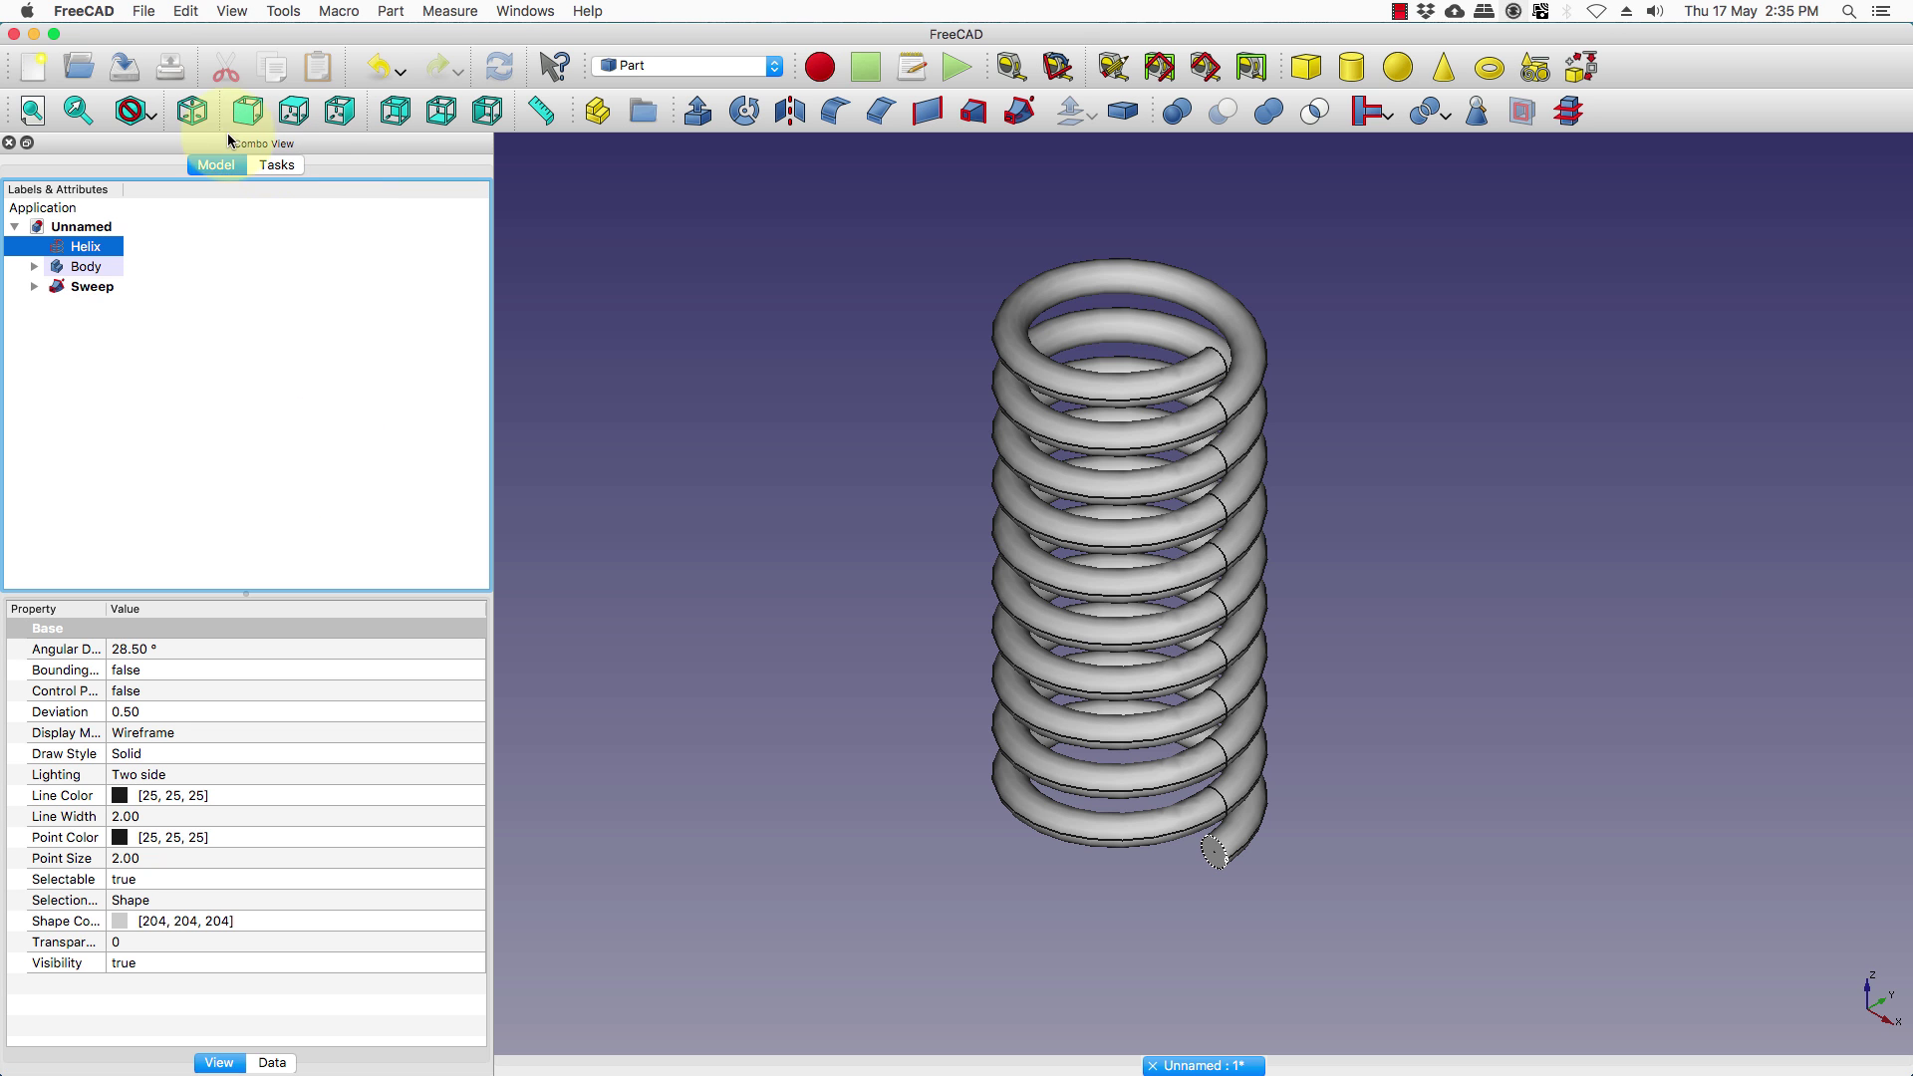
left_click(146, 113)
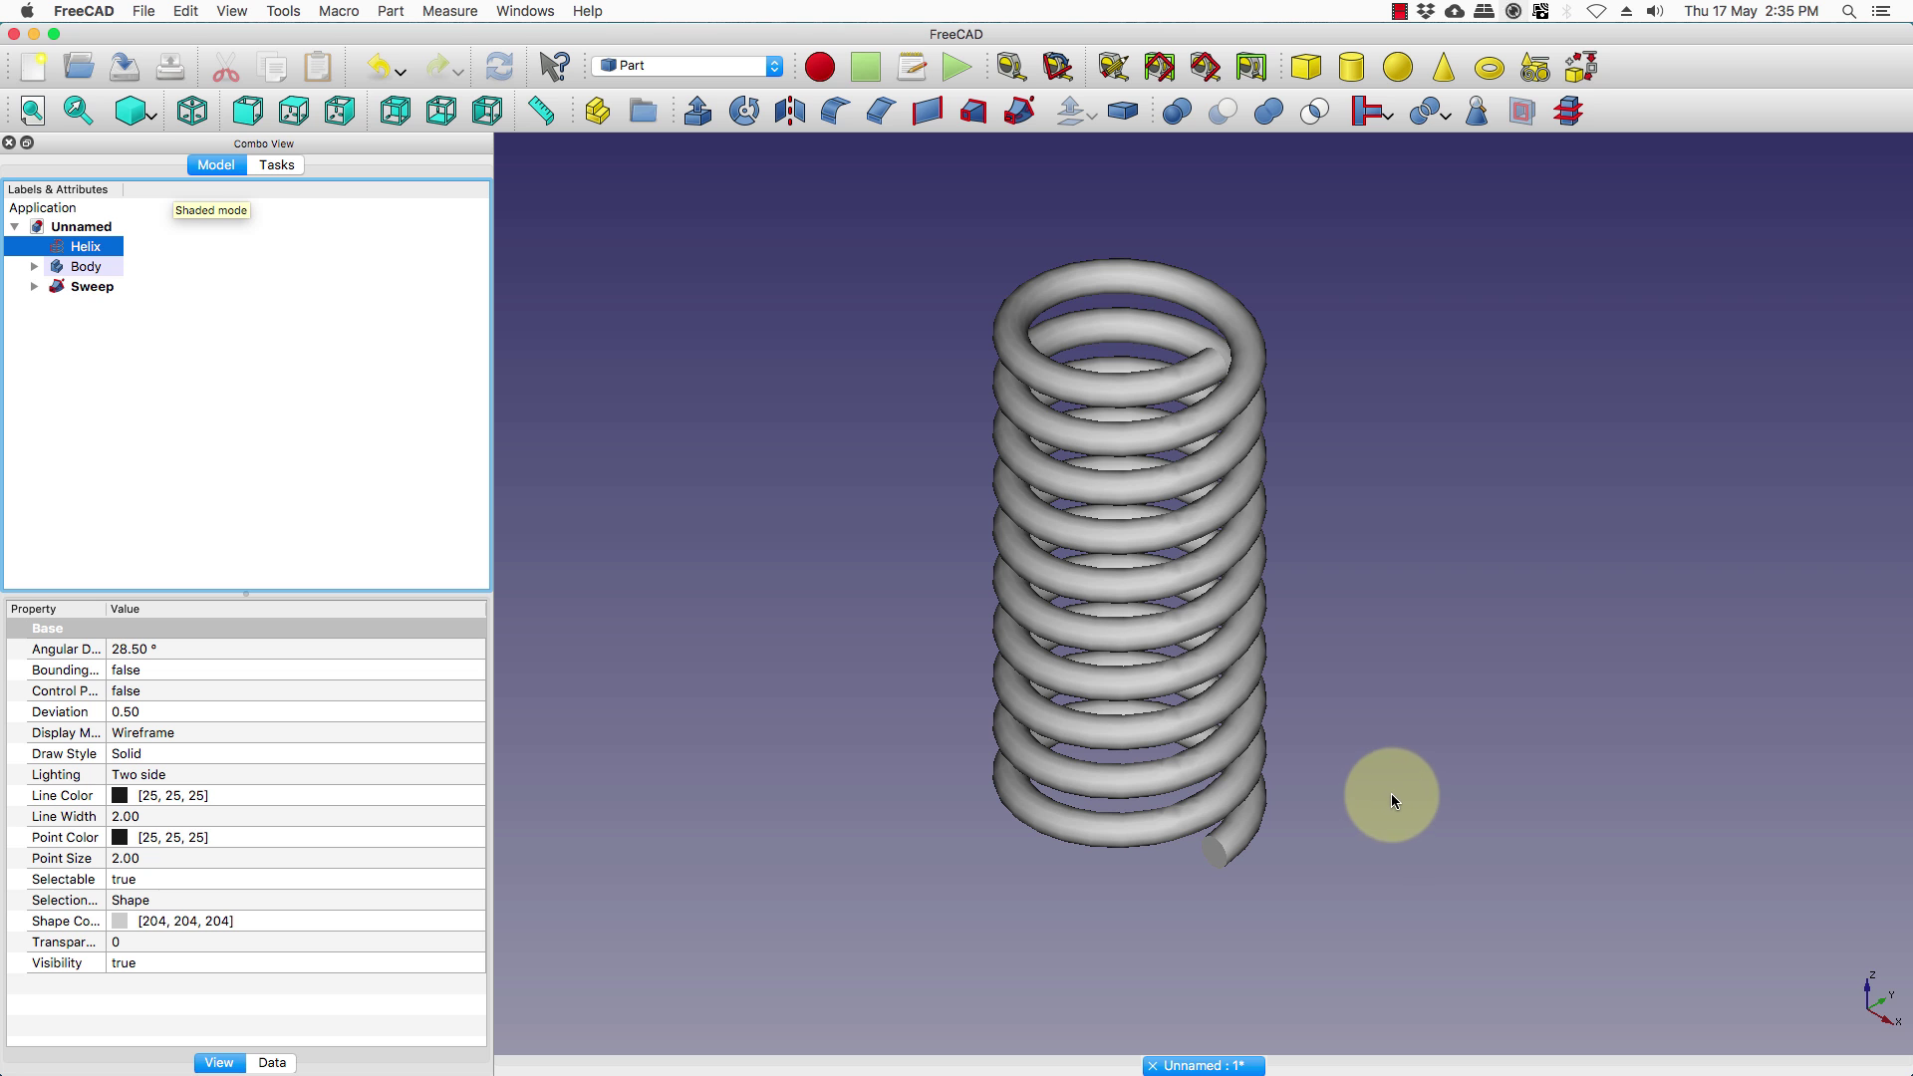
- Assign the Brass material to the swept spring through its Appearance properties
left_click_drag(1377, 777, 1370, 702)
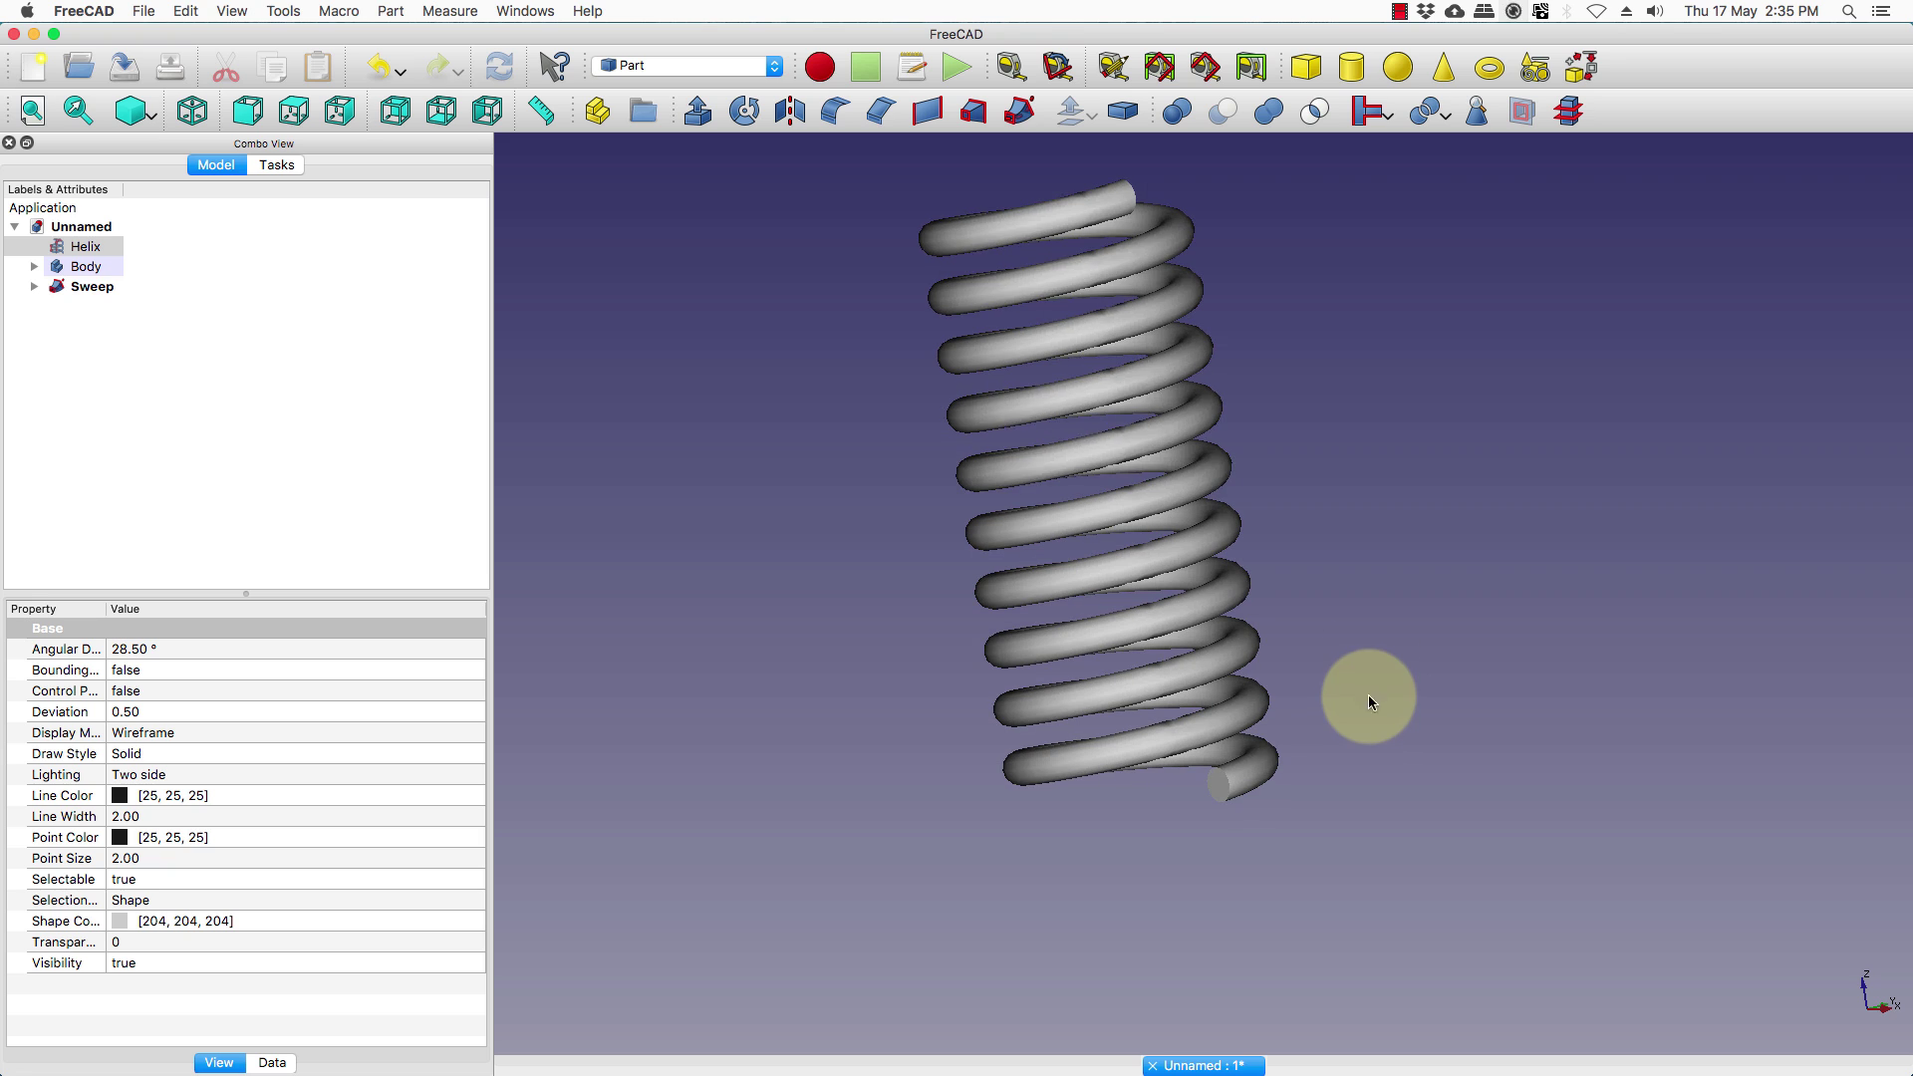
left_click(1037, 218)
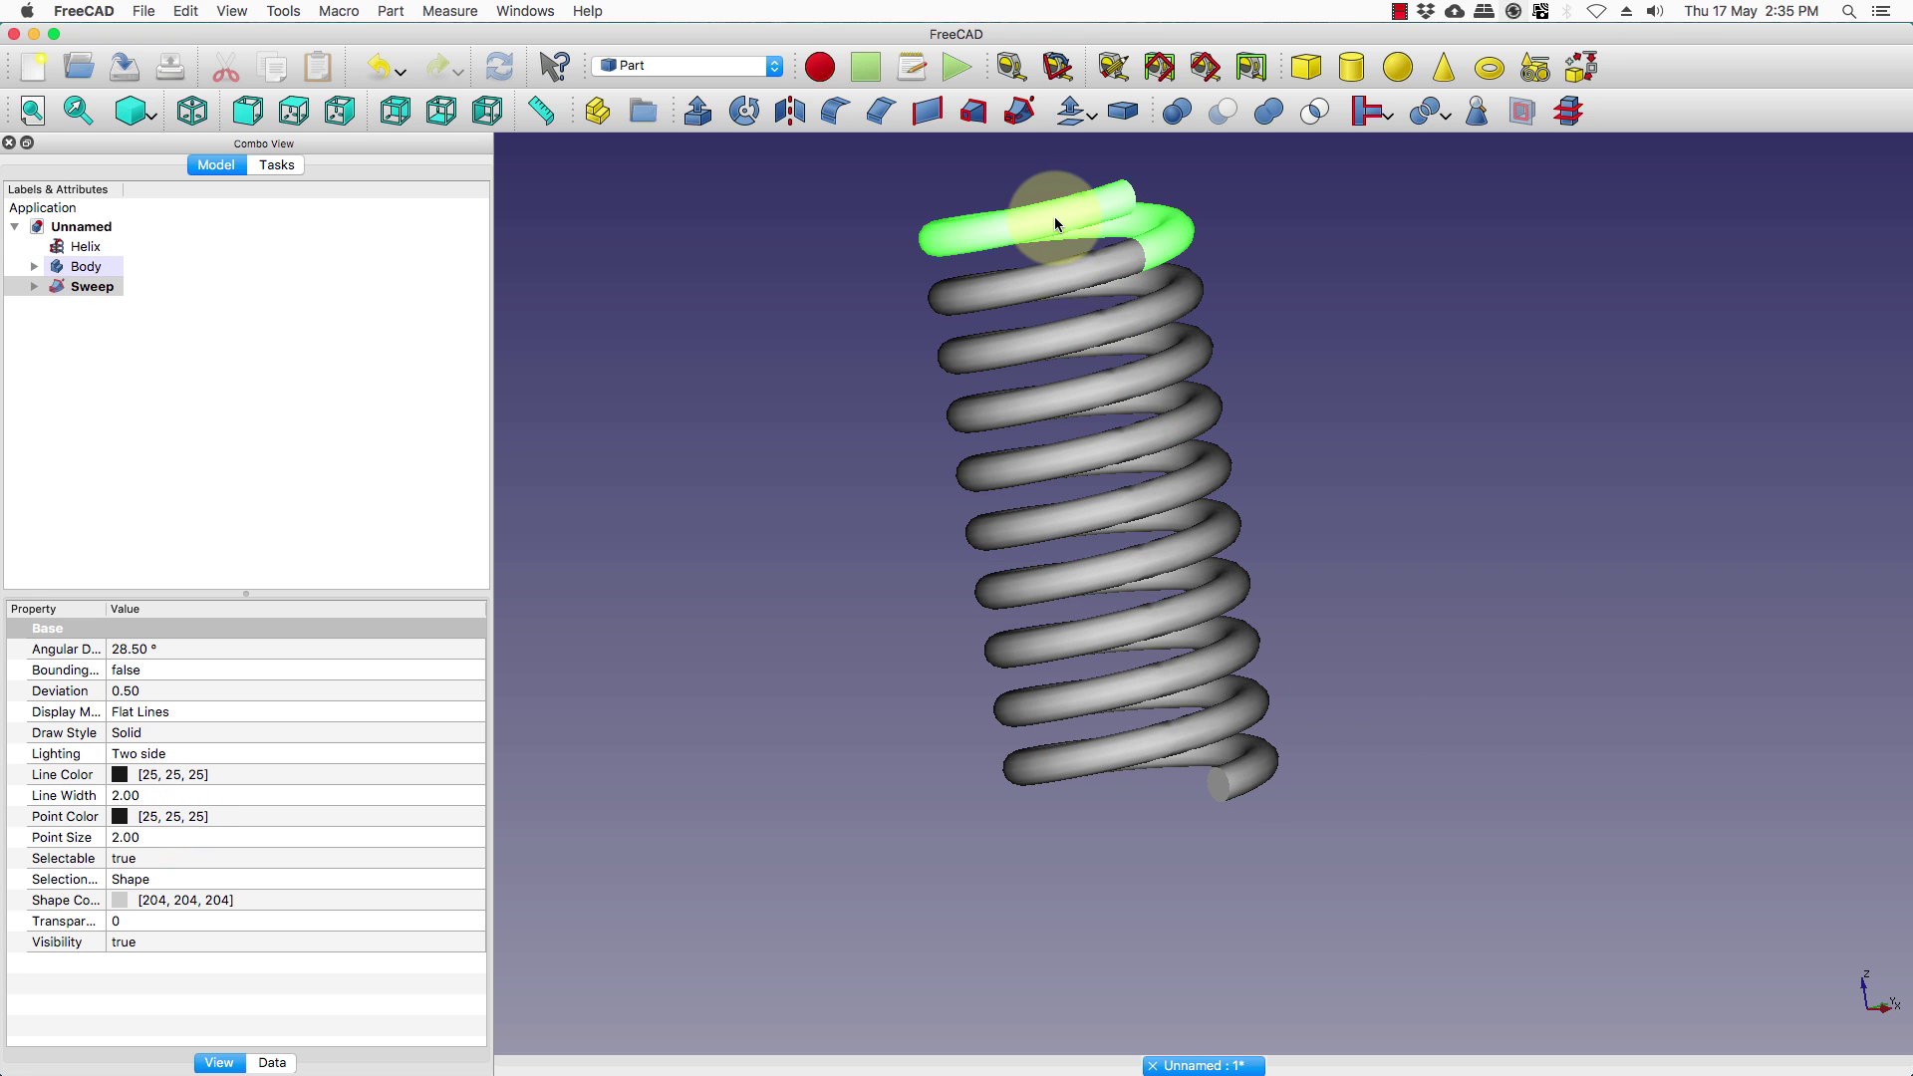
right_click(1066, 211)
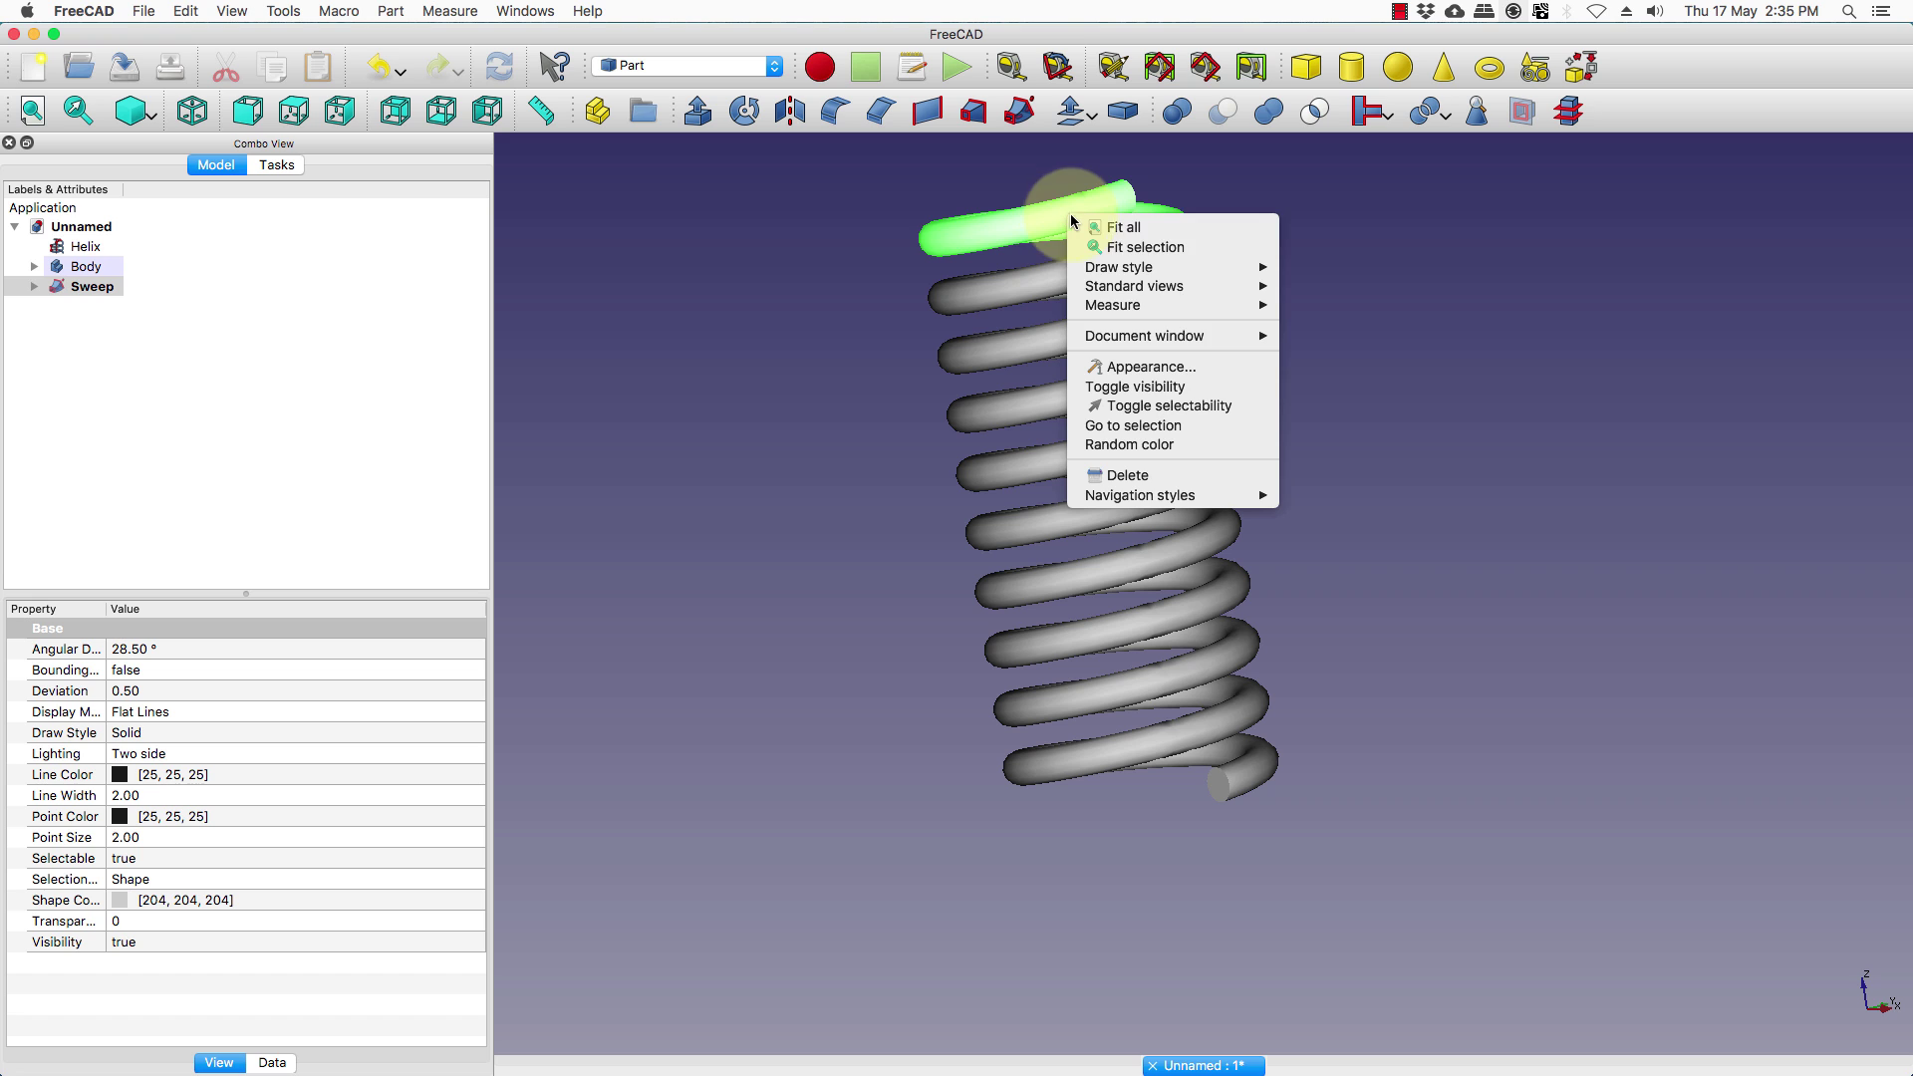
left_click(1179, 368)
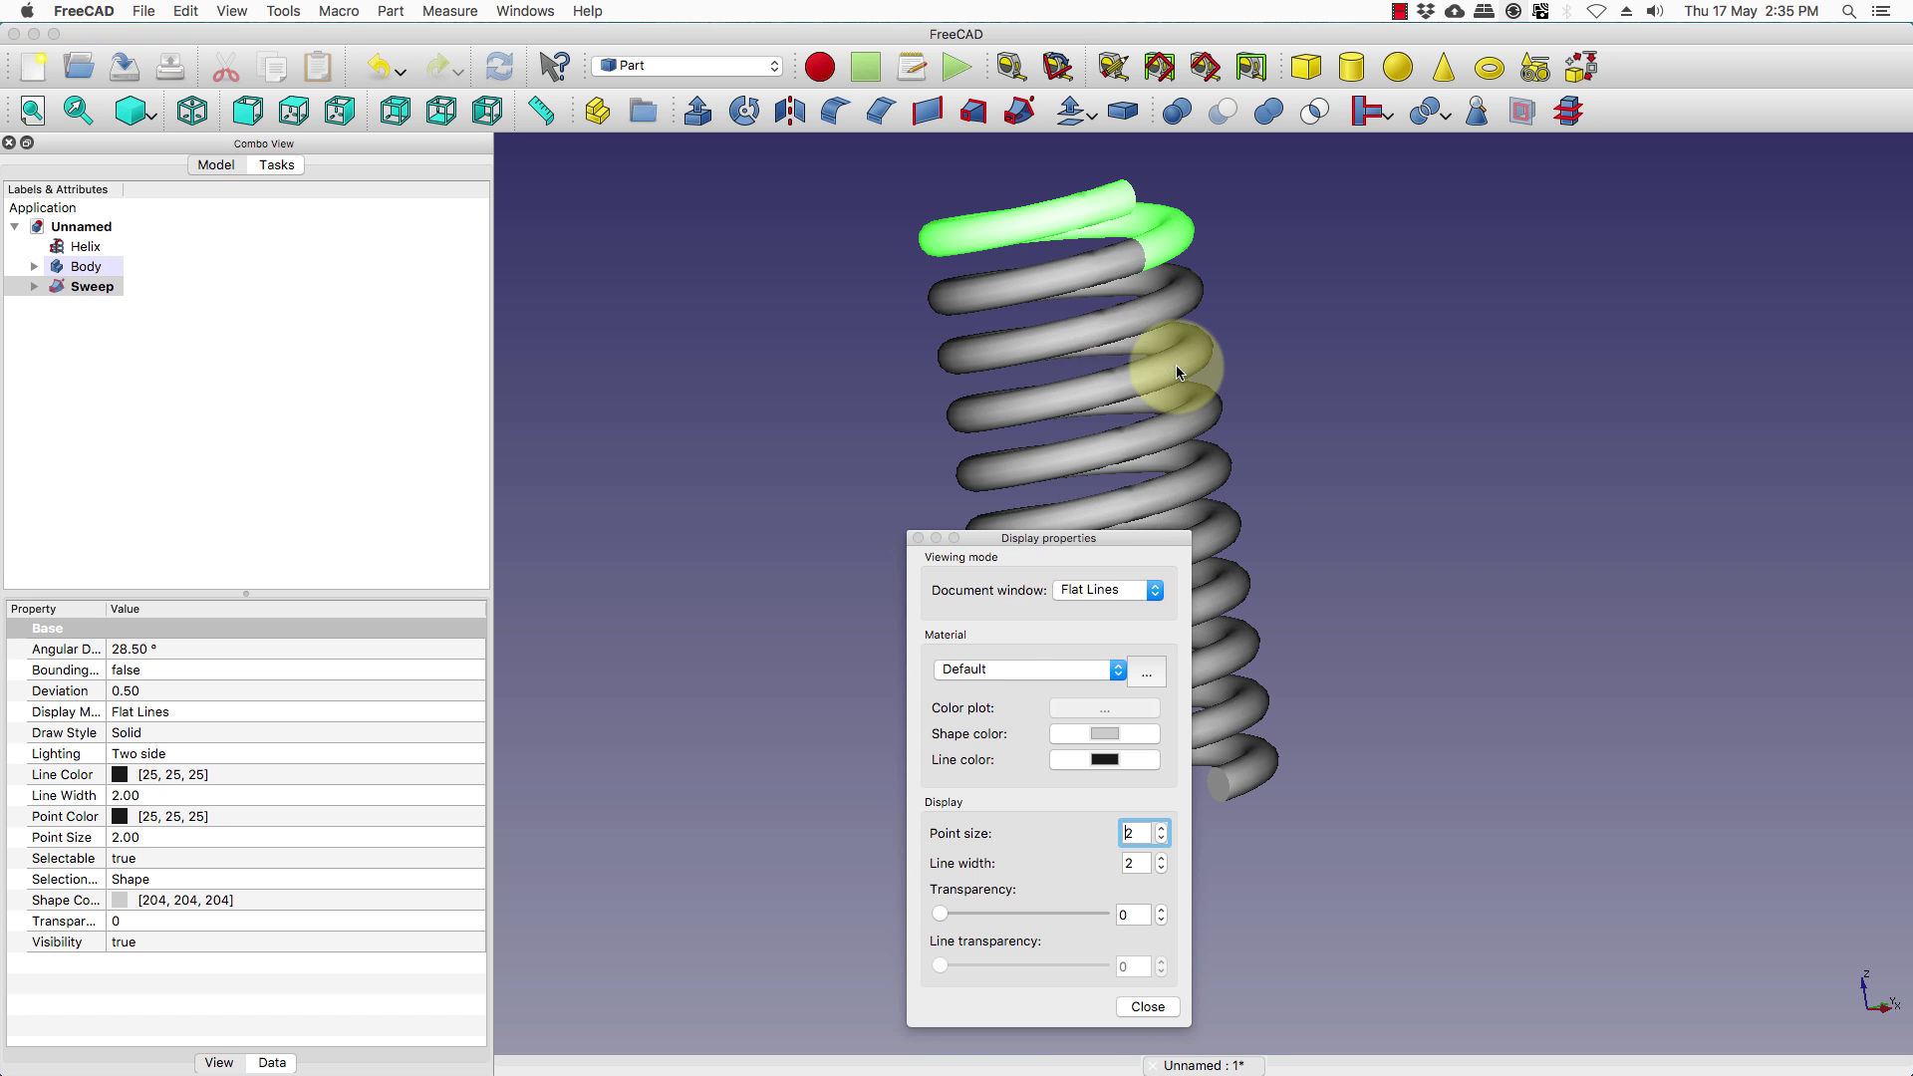
left_click(993, 670)
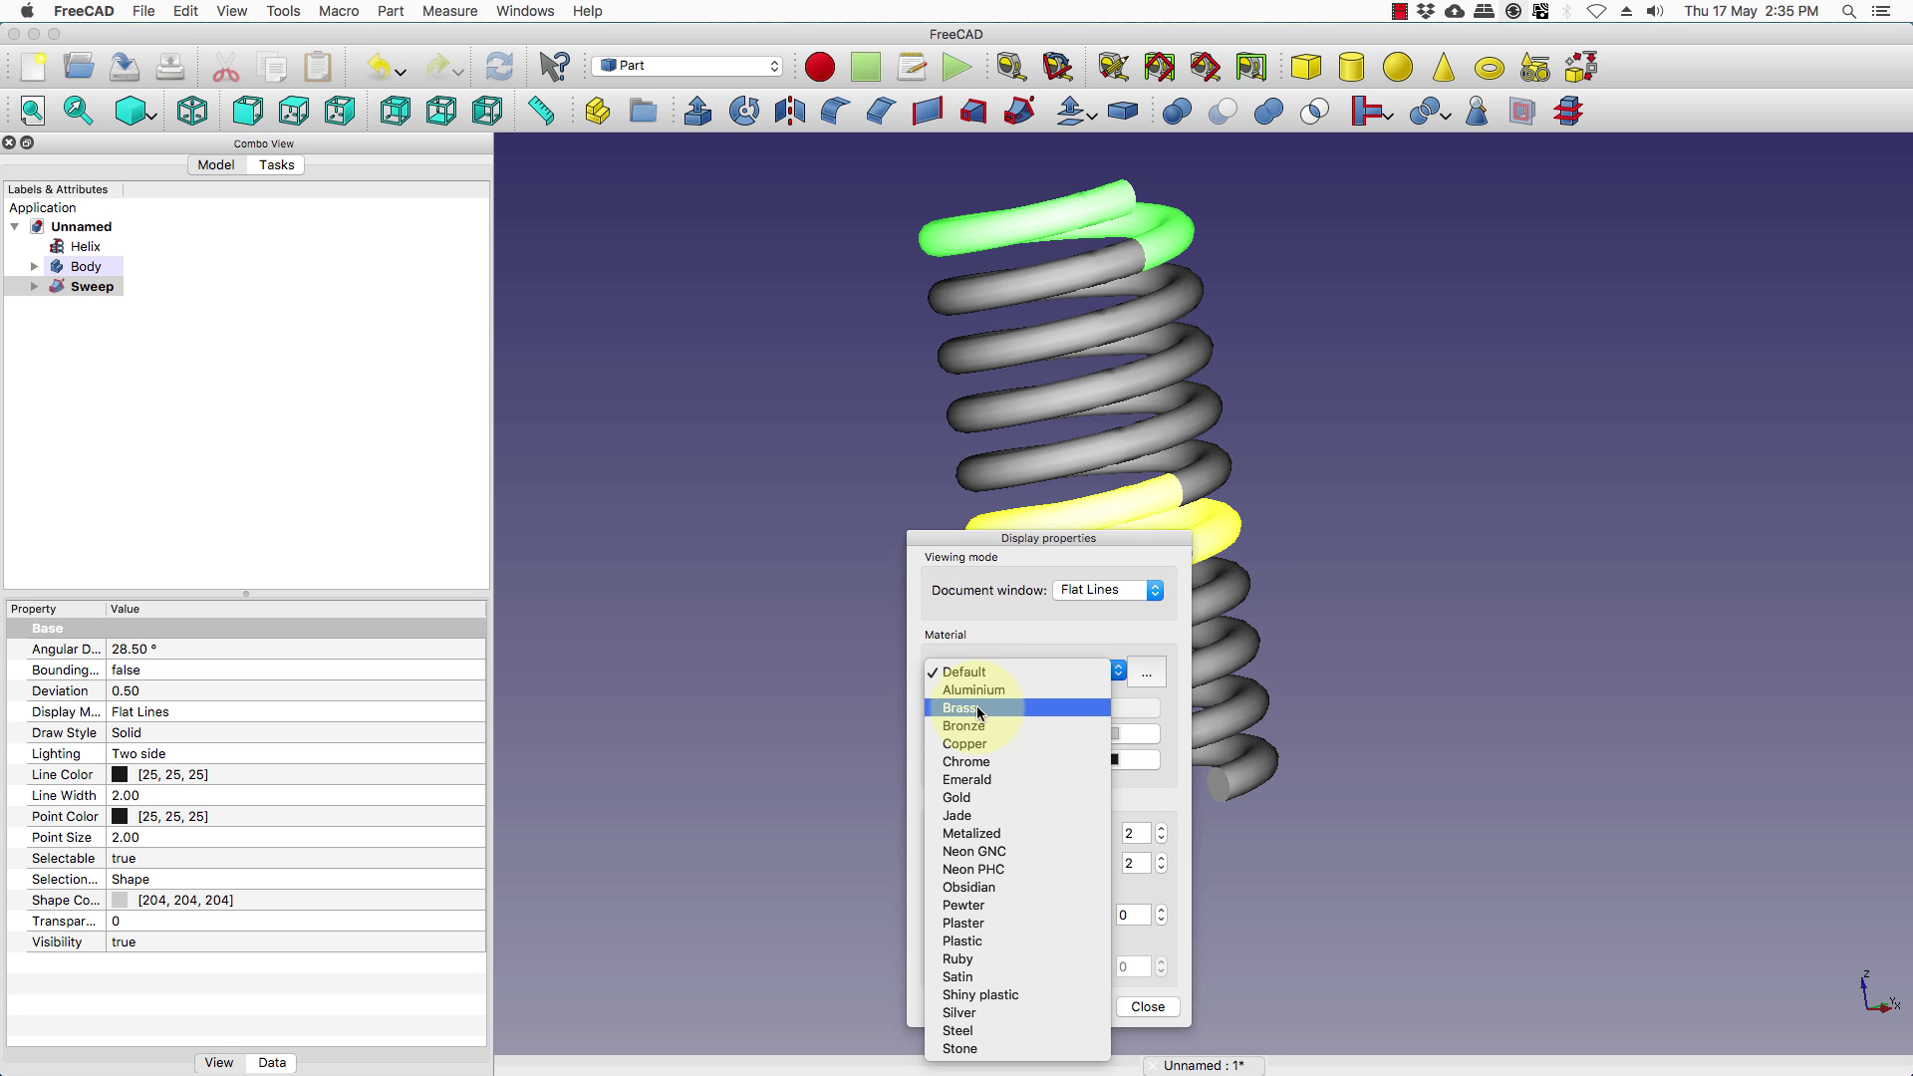
left_click(977, 714)
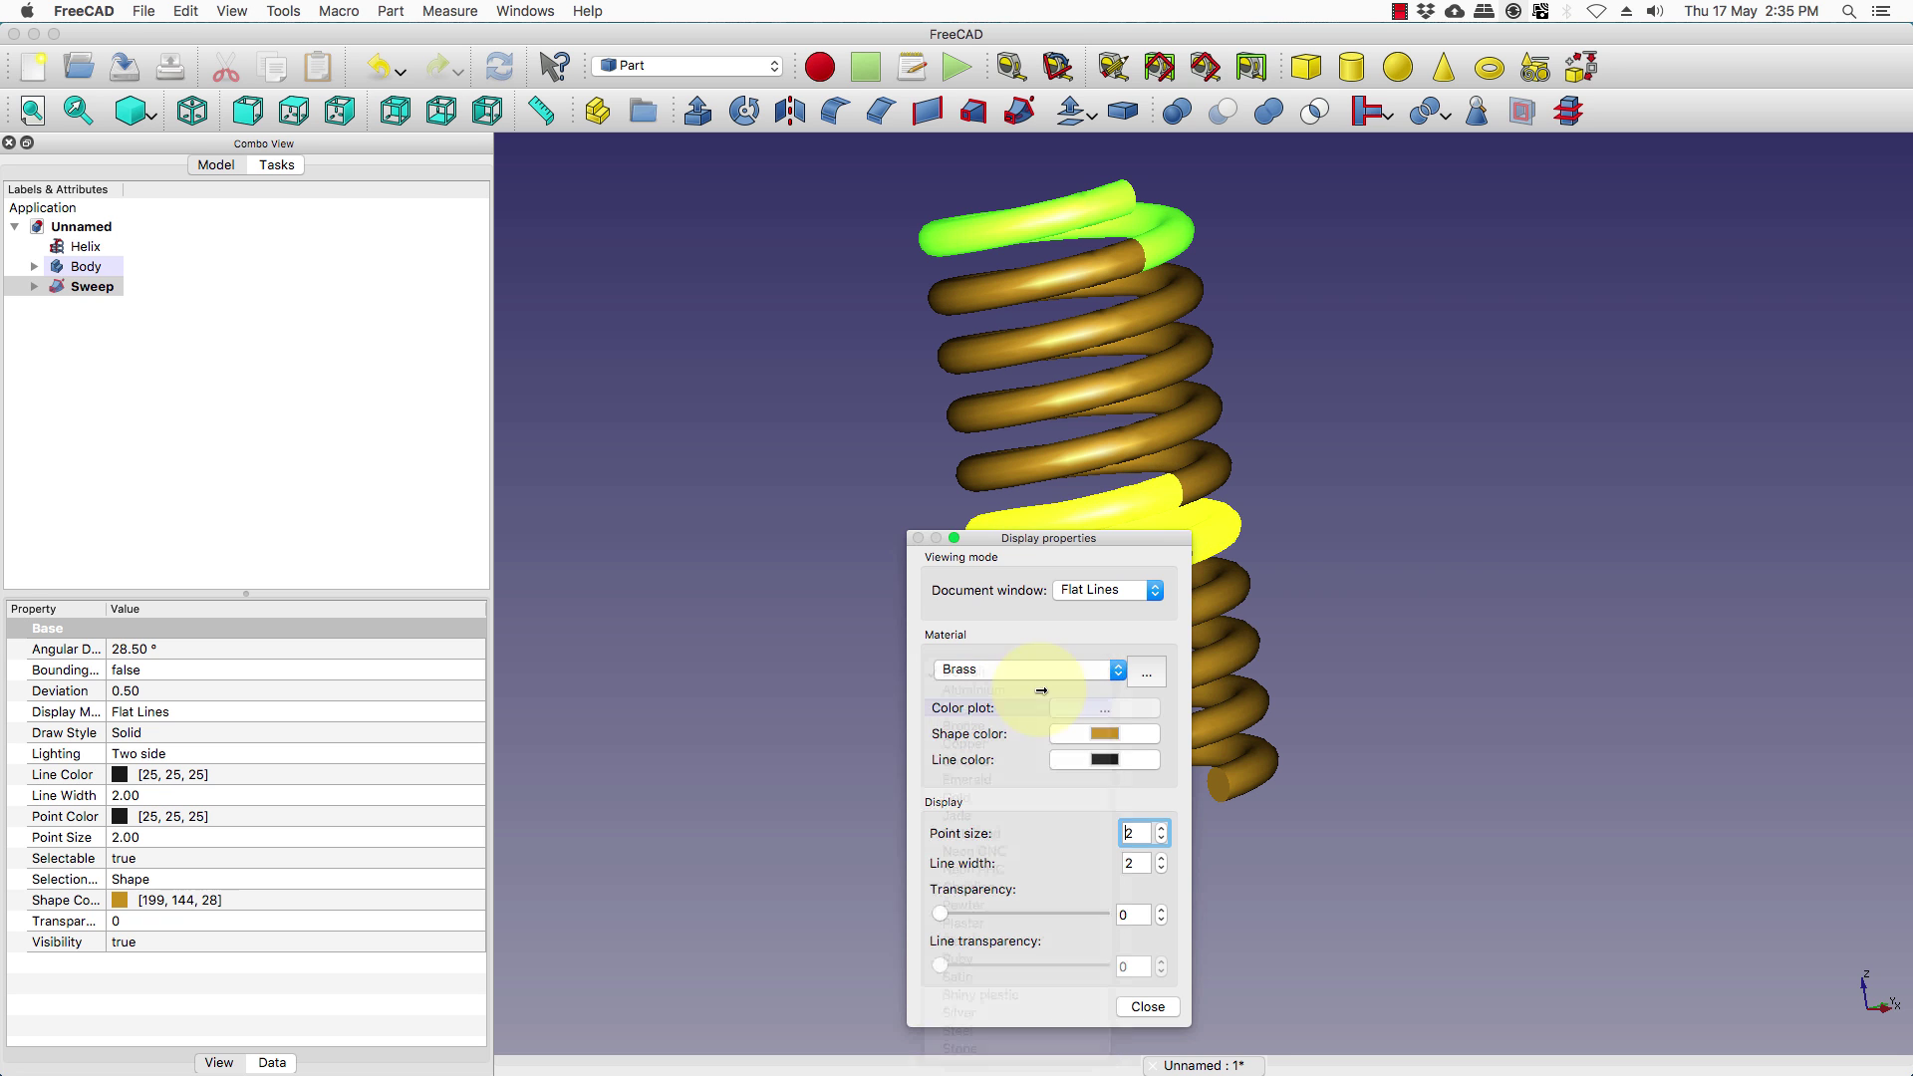
left_click(1445, 489)
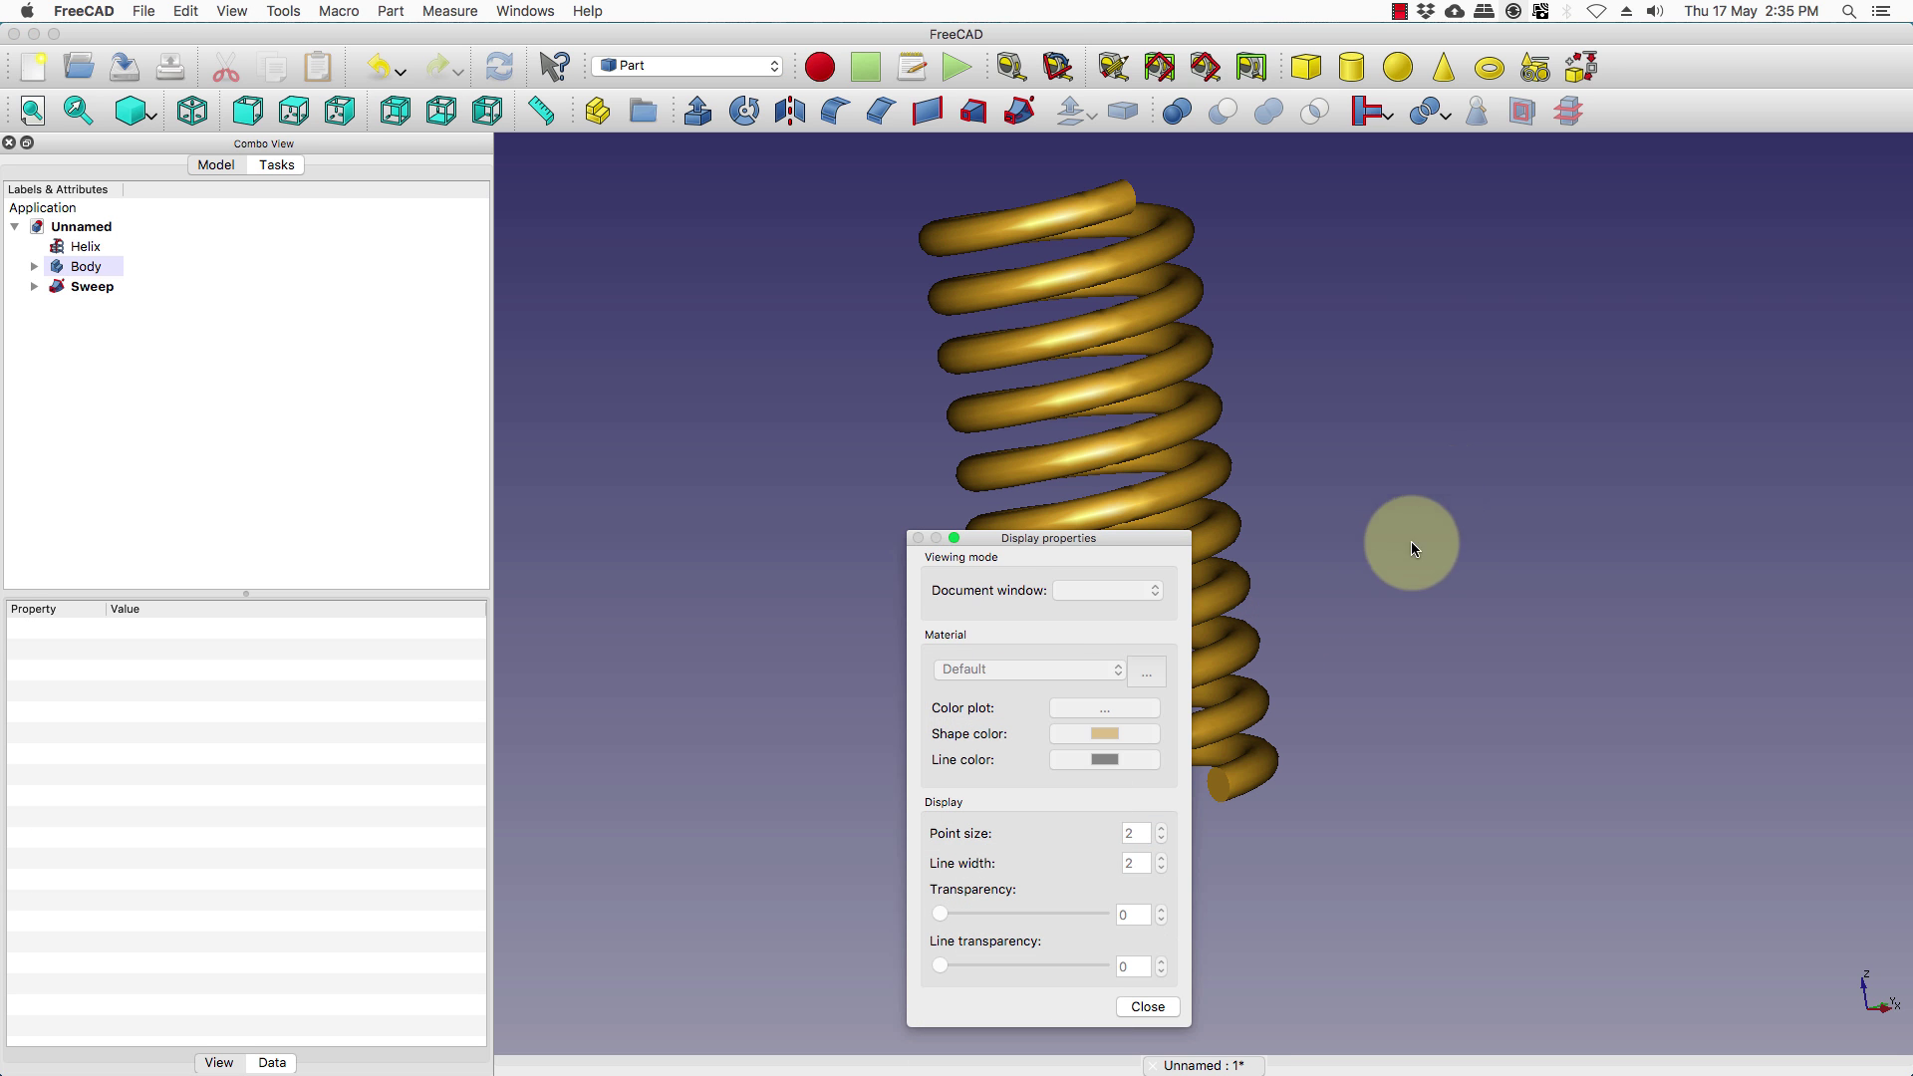
left_click(1148, 1007)
- Orbit the brass spring to a diagonal tilt so its round end shows
middle_click_drag(1422, 457, 970, 588)
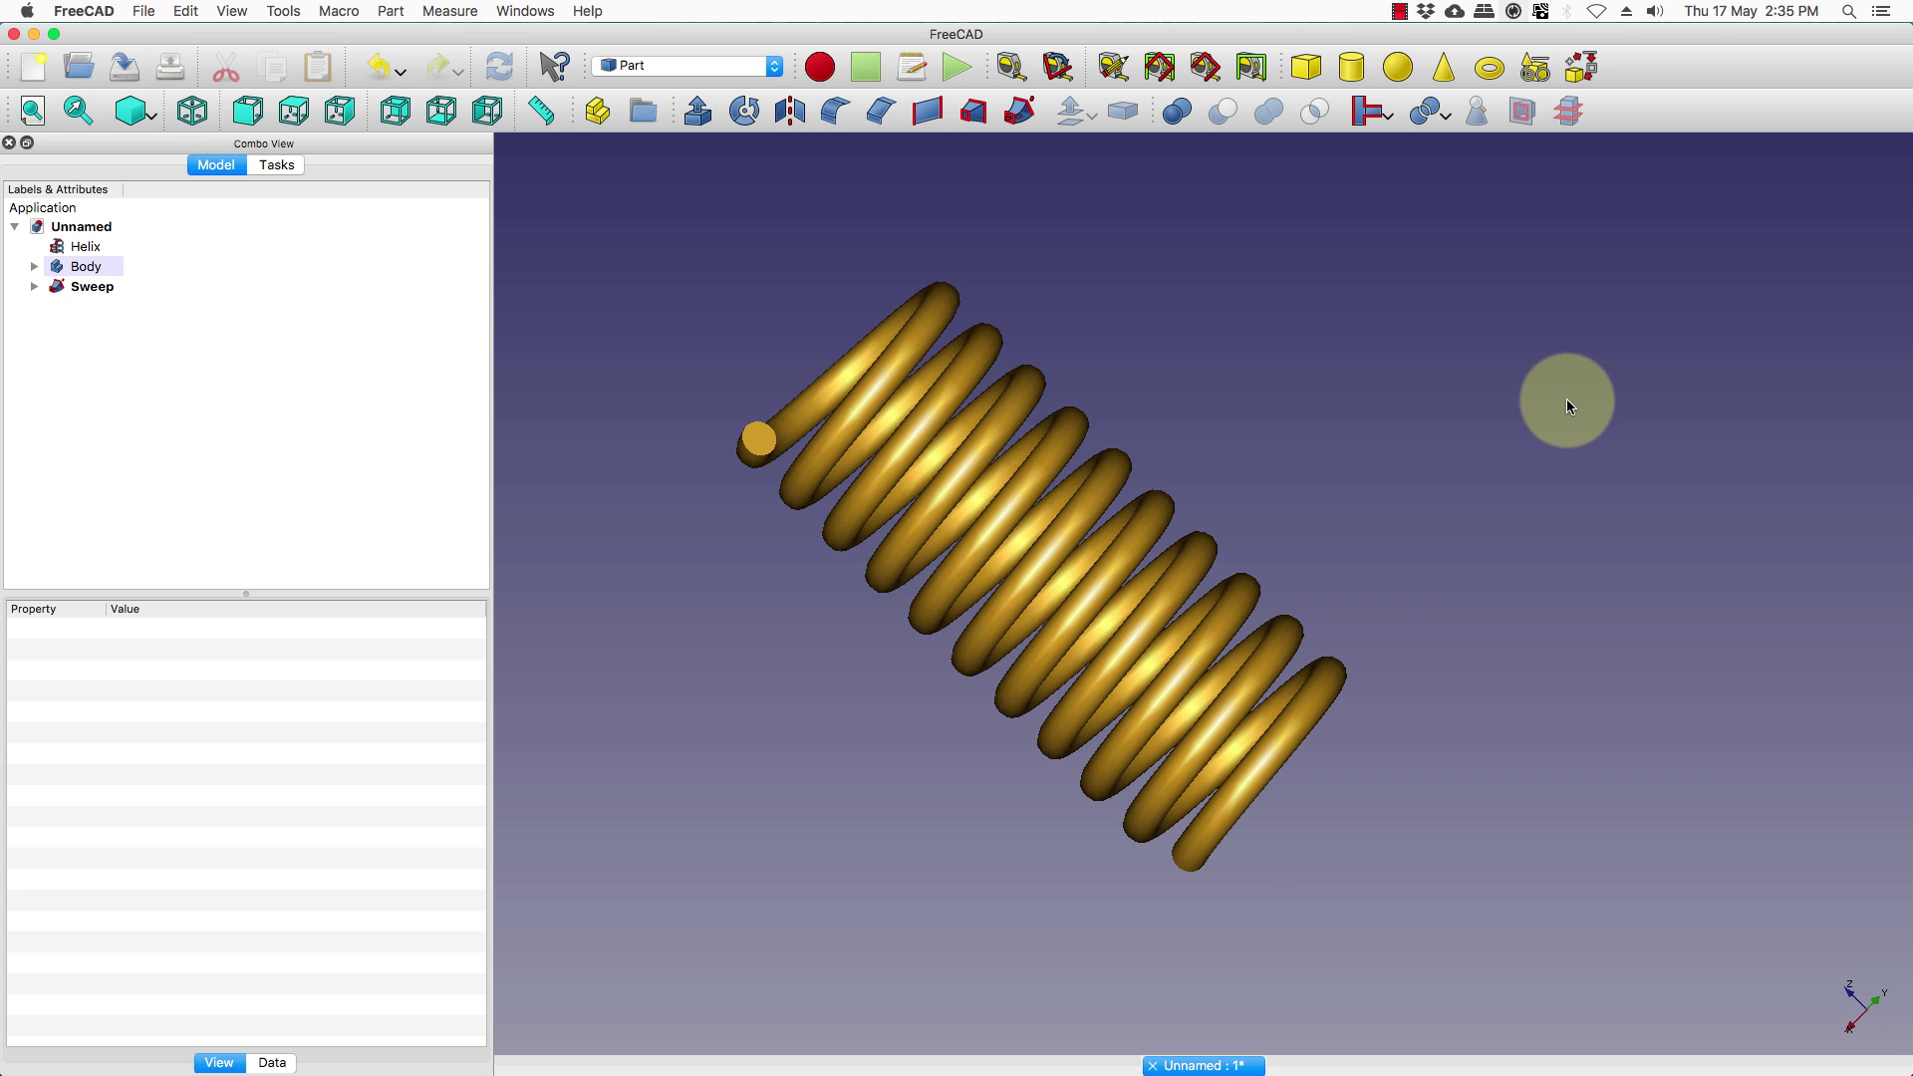